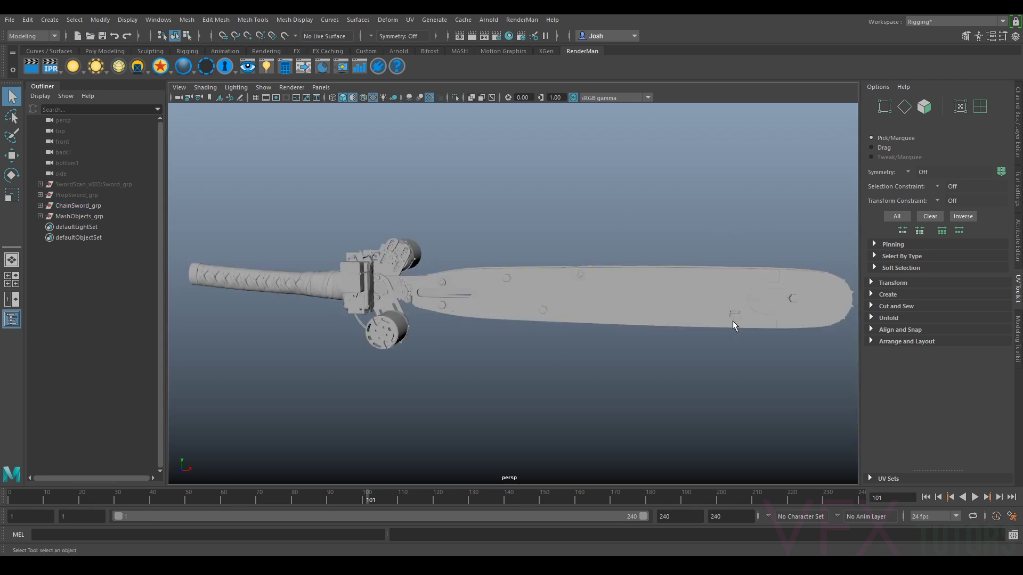
Turn off the default material display so the ChainSword_grp model shows its UV checker texture in the viewport
left_click_drag(714, 292, 729, 277, "alt")
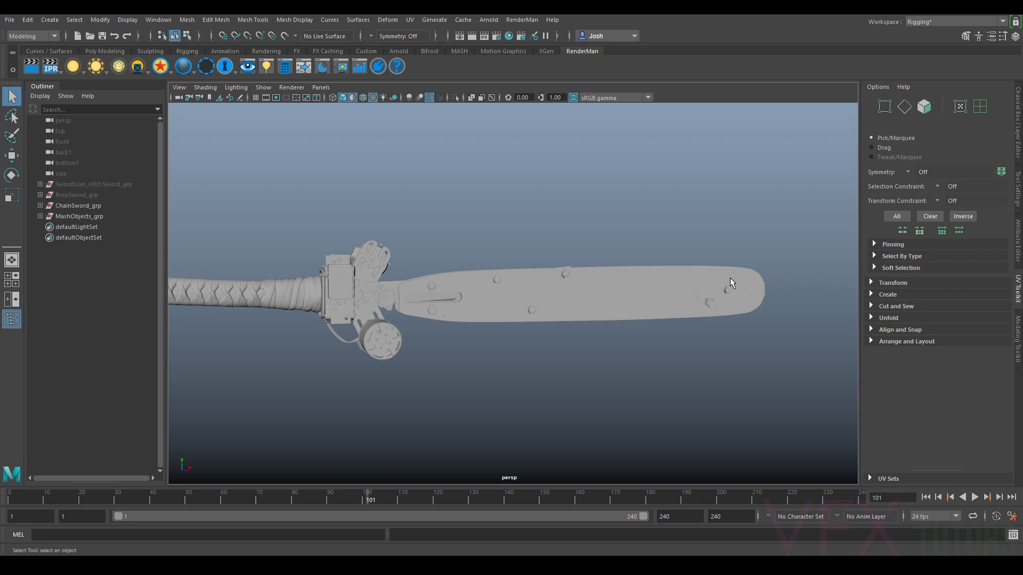
left_click(59, 207)
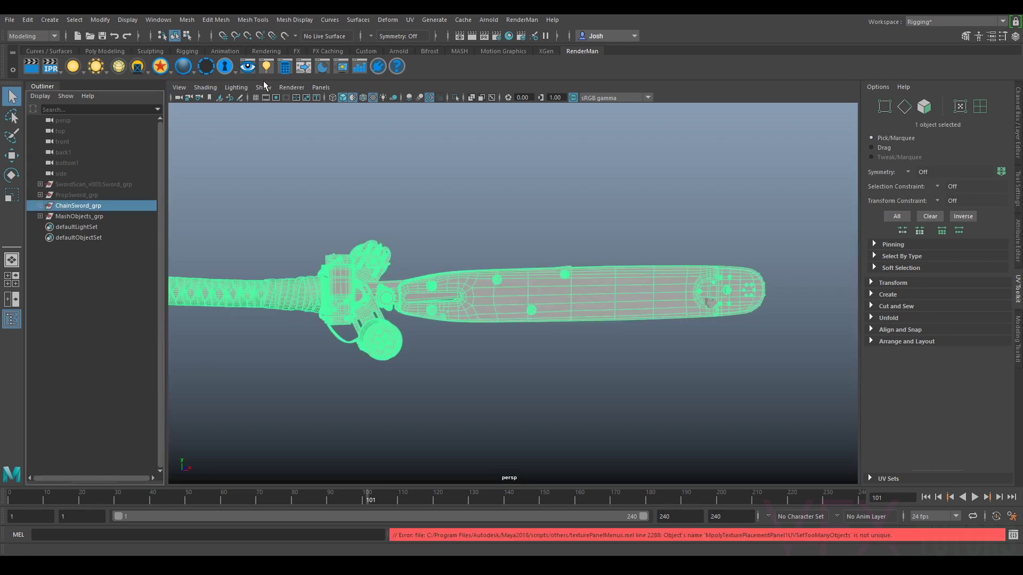
left_click(215, 90)
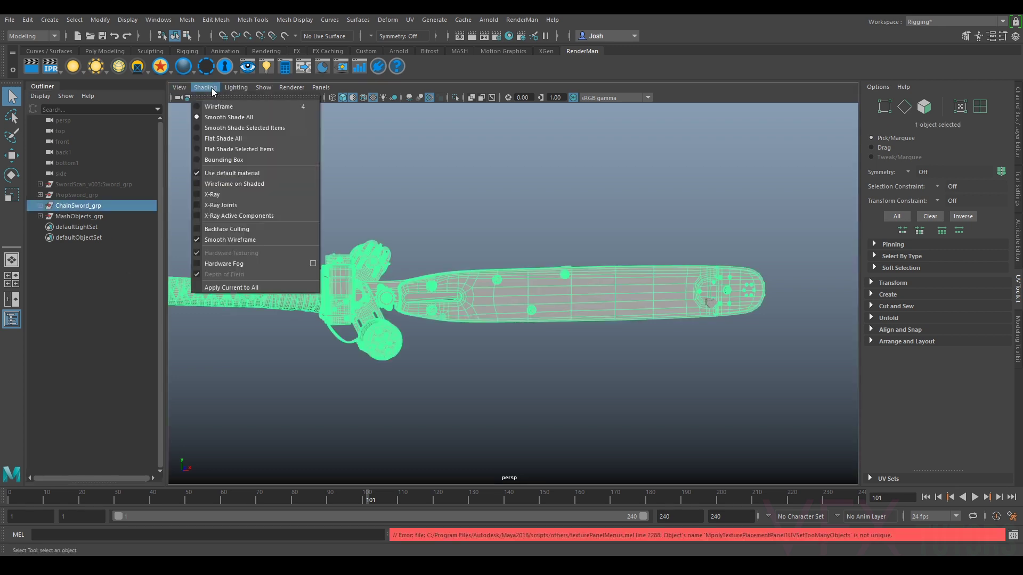
left_click(241, 174)
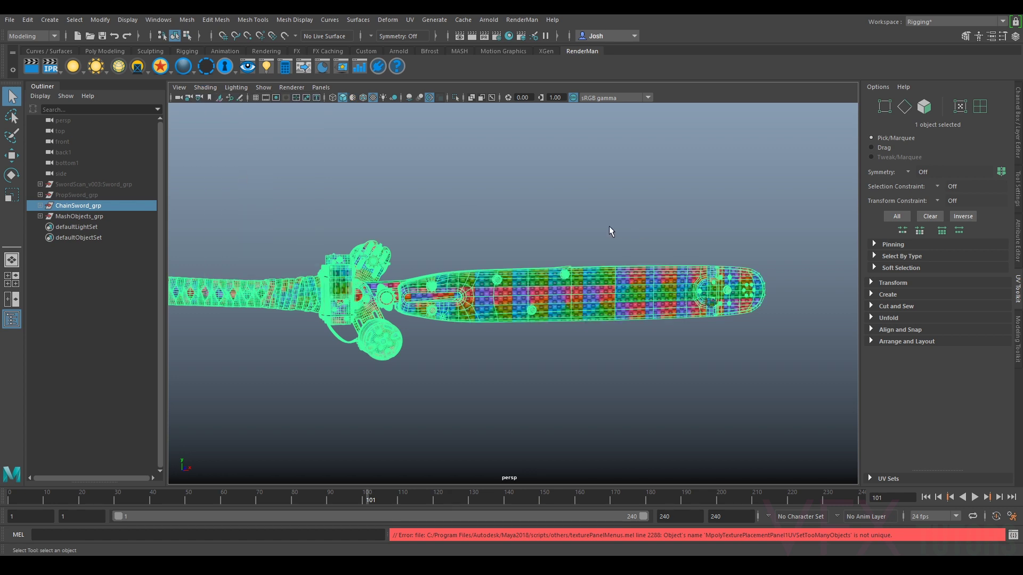
left_click(516, 210)
Examine the checker pattern on the sword's hilt and guard for consistent square size and distortion
middle_click_drag(494, 212, 625, 184, "alt")
scroll(630, 182, "up", 3)
left_click_drag(634, 181, 576, 184, "alt")
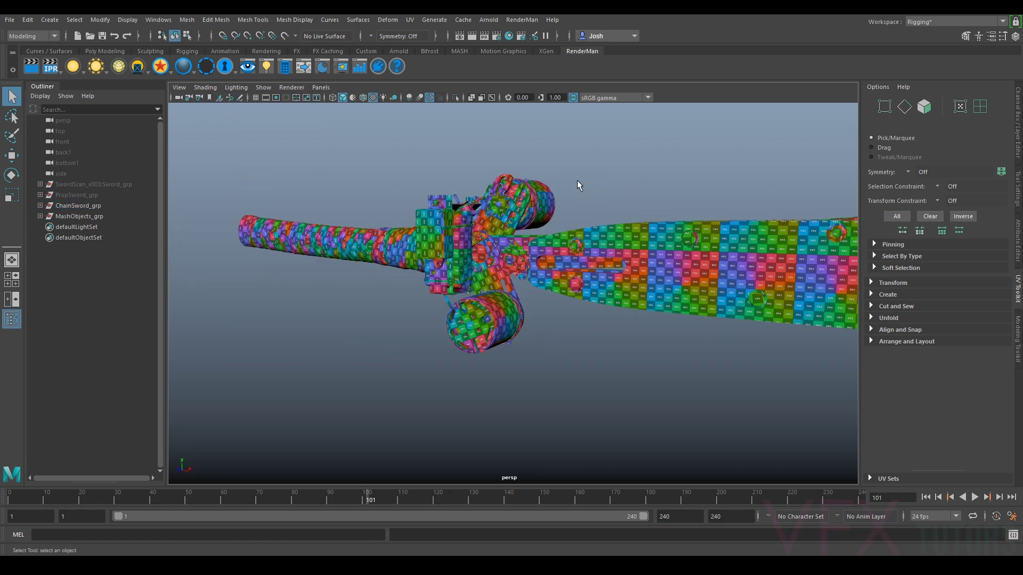
left_click_drag(770, 178, 599, 194, "alt")
mouse_move(705, 195)
left_mouse_down("alt")
mouse_move(694, 194)
mouse_move(710, 213)
left_mouse_up("alt")
middle_click_drag(469, 255, 623, 255, "alt")
right_click_drag(373, 269, 489, 269, "alt")
mouse_move(488, 269)
left_mouse_down("alt")
mouse_move(590, 258)
mouse_move(486, 277)
mouse_move(482, 267)
left_mouse_up("alt")
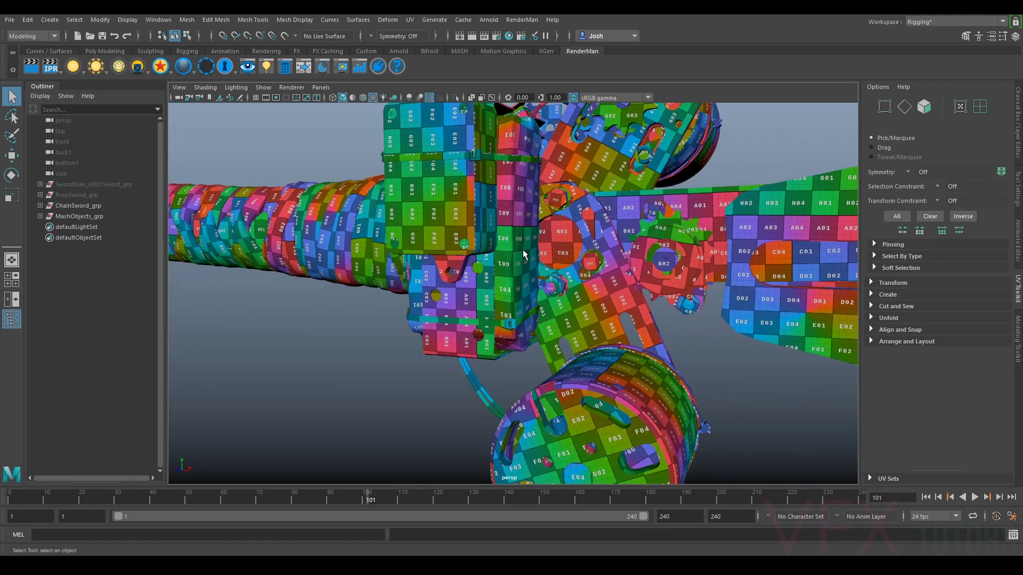
Examine the checker pattern on the opposite side of the blade base, guard and handle
scroll(481, 267, "down", 4)
middle_click_drag(660, 249, 536, 254, "alt")
left_click_drag(591, 278, 701, 293, "alt")
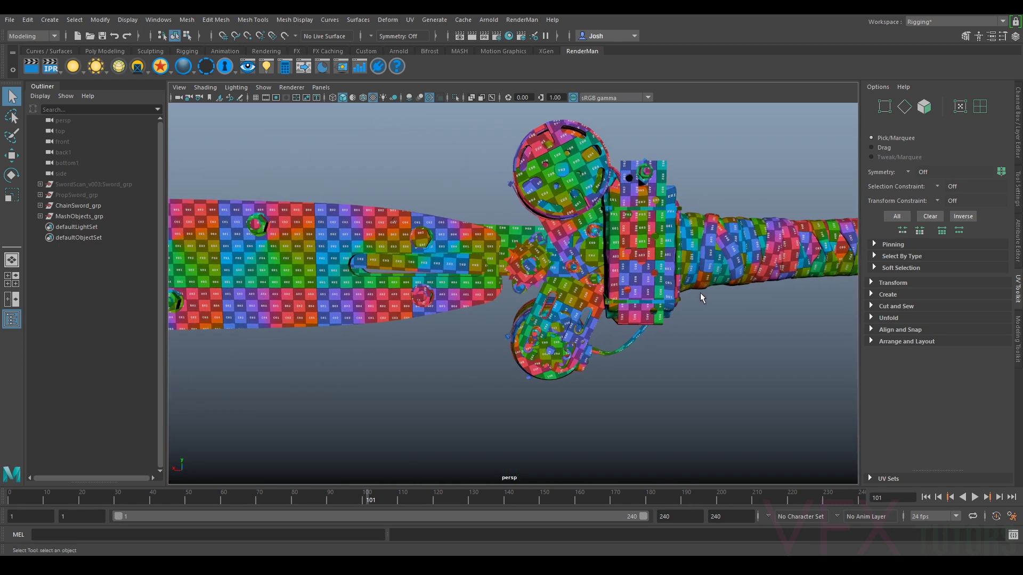
scroll(701, 293, "up", 5)
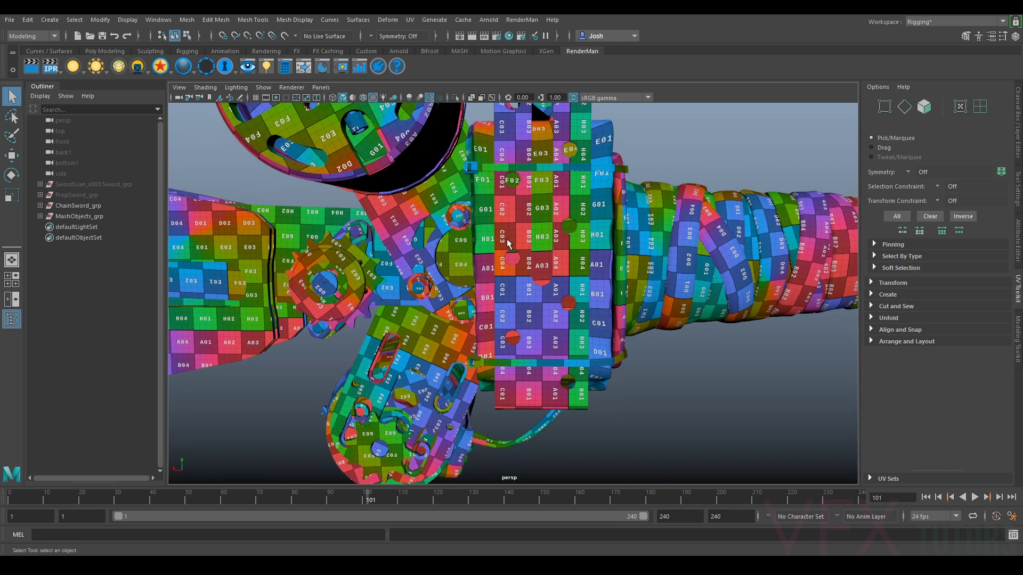
scroll(521, 239, "down", 5)
left_click_drag(521, 239, 668, 249, "alt")
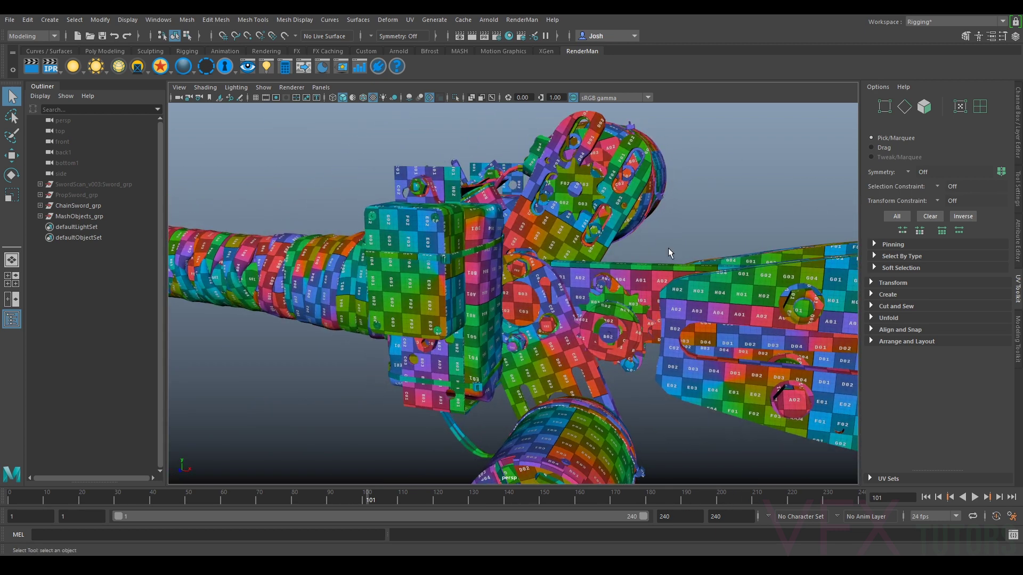
Compare the checker square size along the blade, guard and full length of the handle
scroll(554, 265, "down", 5)
middle_click_drag(693, 253, 569, 251, "alt")
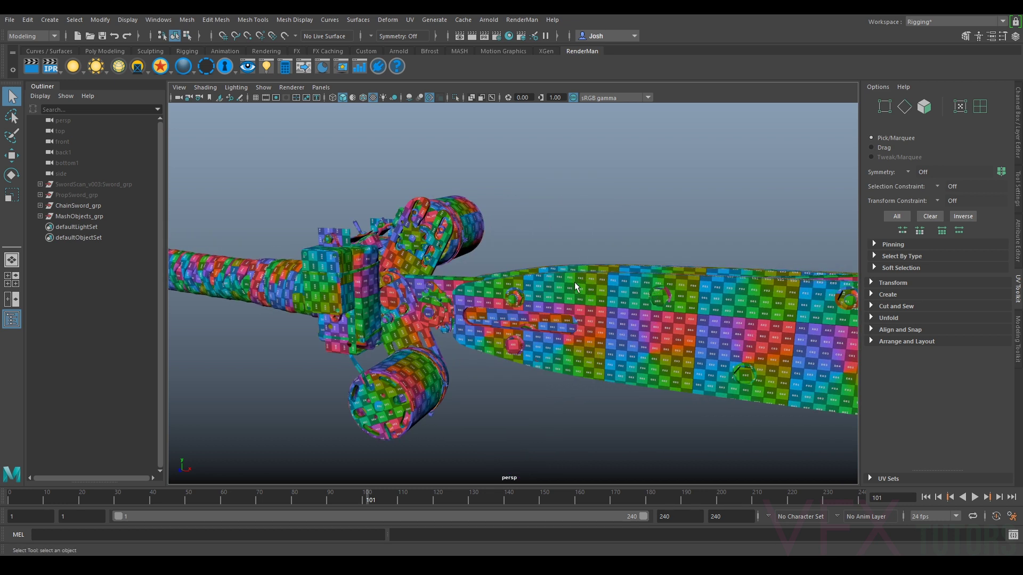
left_click_drag(475, 197, 554, 303, "alt")
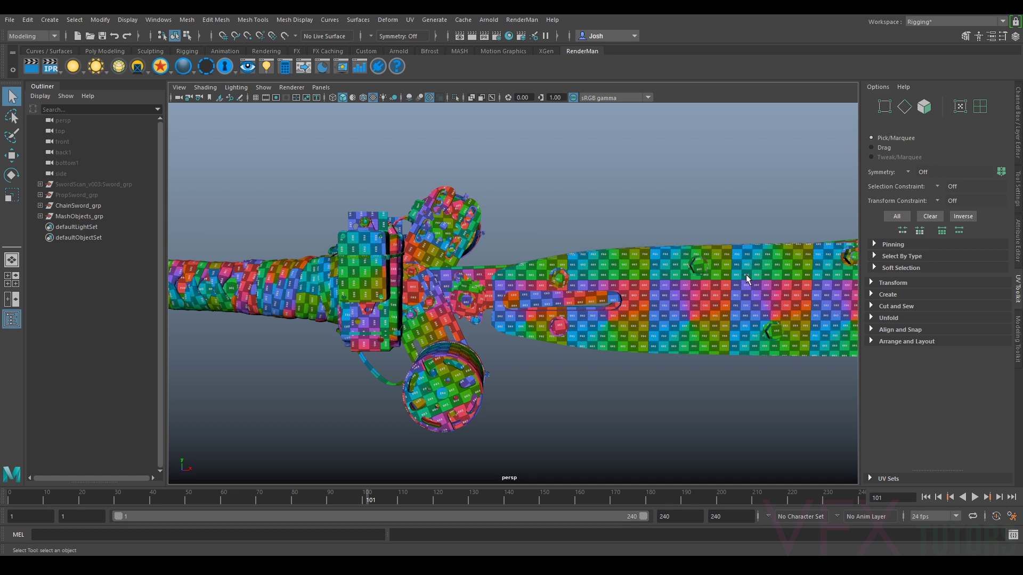
left_click_drag(675, 279, 599, 279, "alt")
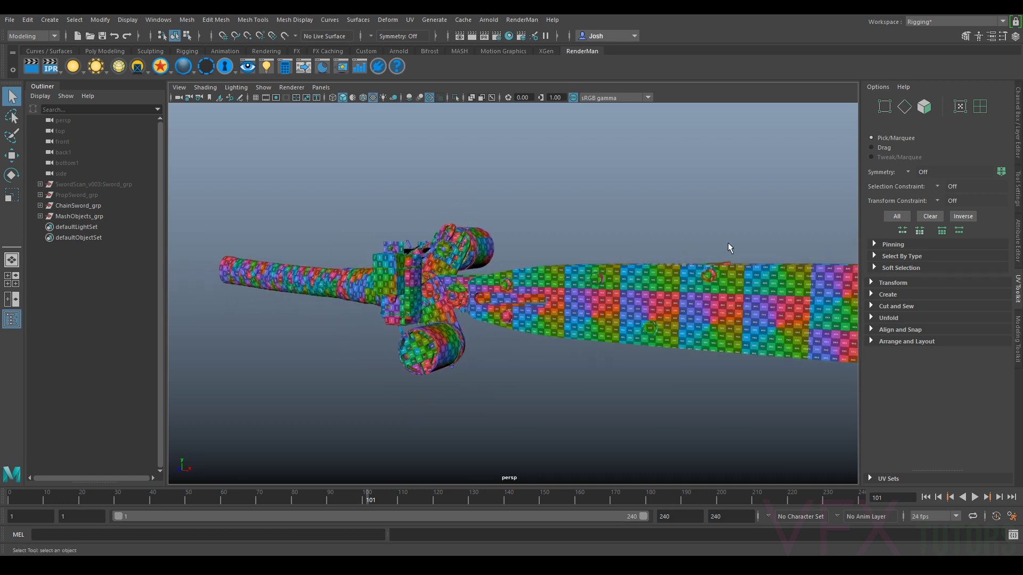
scroll(439, 295, "up", 6)
middle_click_drag(367, 266, 486, 285, "alt")
scroll(439, 294, "down", 2)
scroll(483, 283, "down", 1)
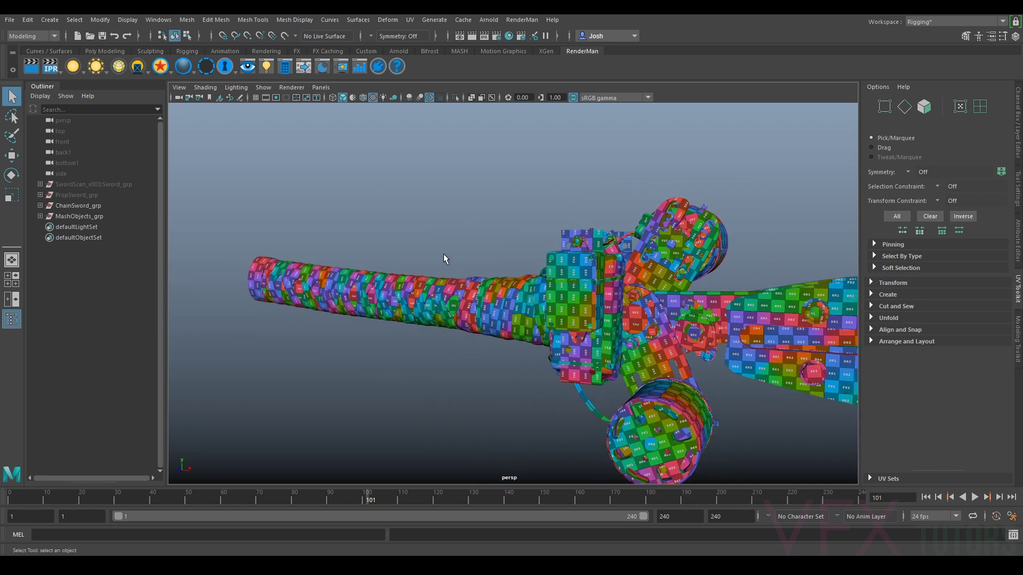
middle_click_drag(797, 242, 609, 216, "alt")
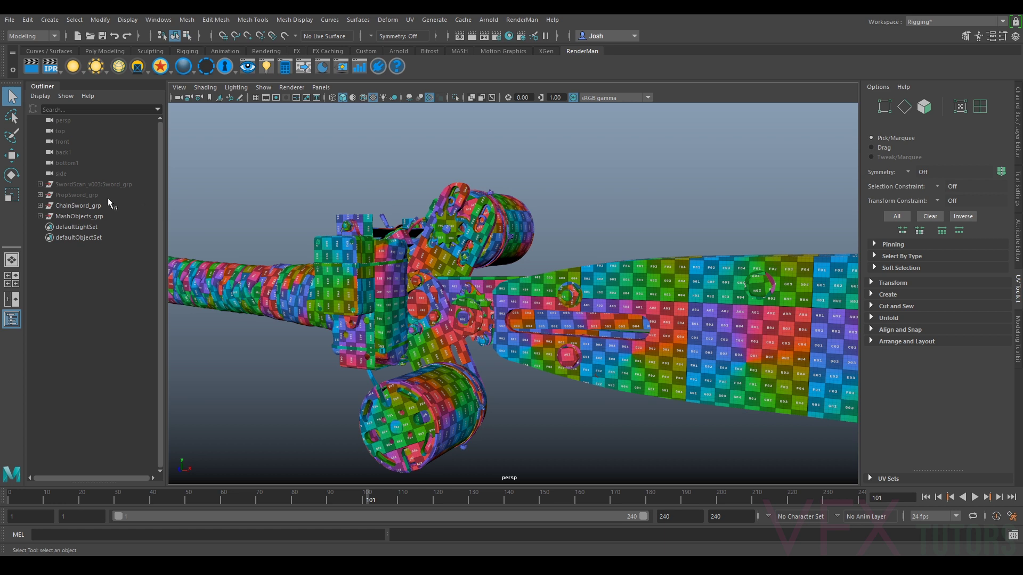
Open the UV Editor for ChainSword_grp and shrink and reposition its window so the model stays visible
left_click(85, 205)
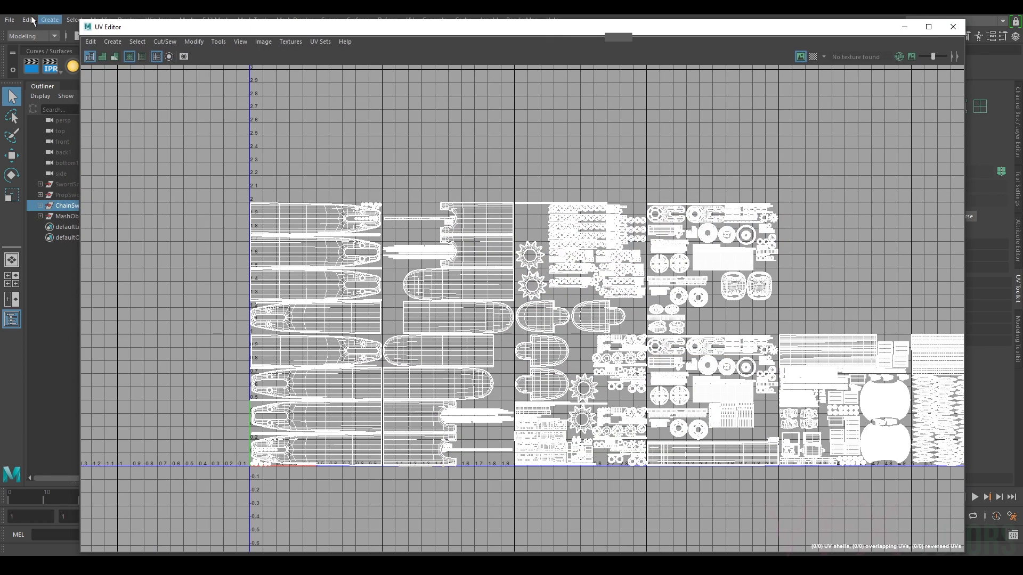
left_click_drag(80, 22, 439, 230)
left_click_drag(702, 241, 655, 144)
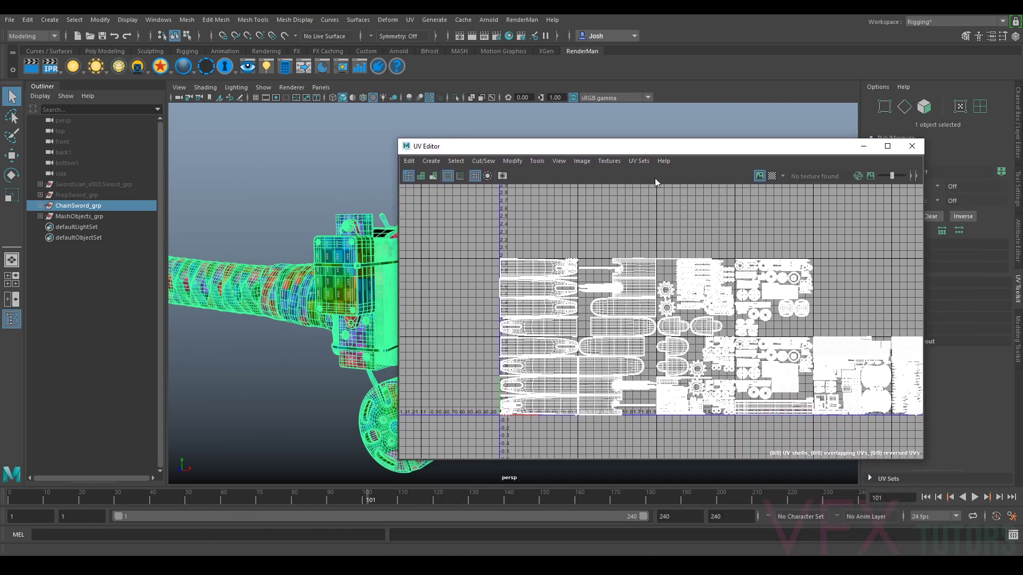
Examine how the sword's UV shells are laid out across the UDIM tiles, especially the blade shells
middle_click_drag(511, 342, 475, 310, "alt")
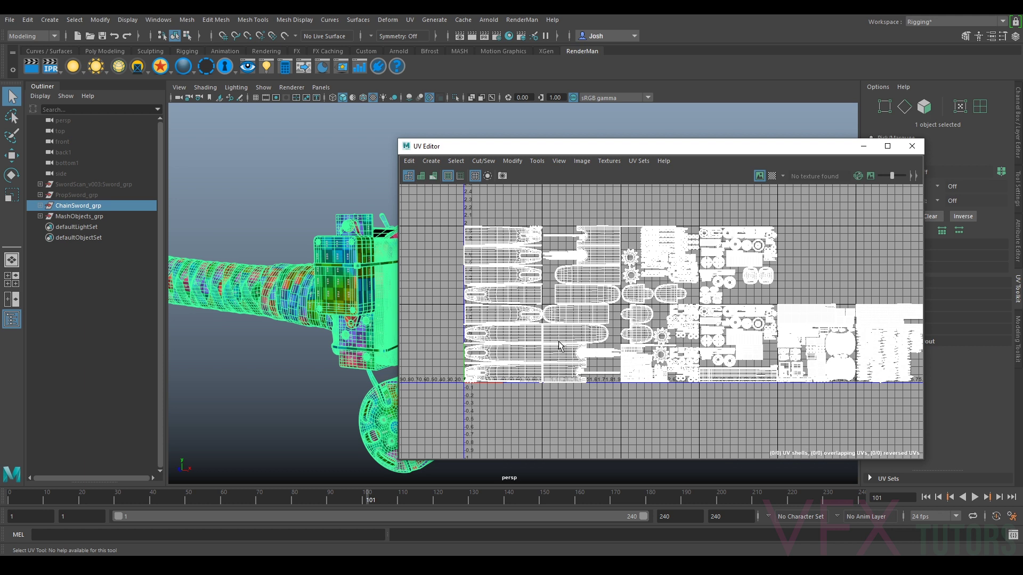
scroll(513, 336, "up", 1)
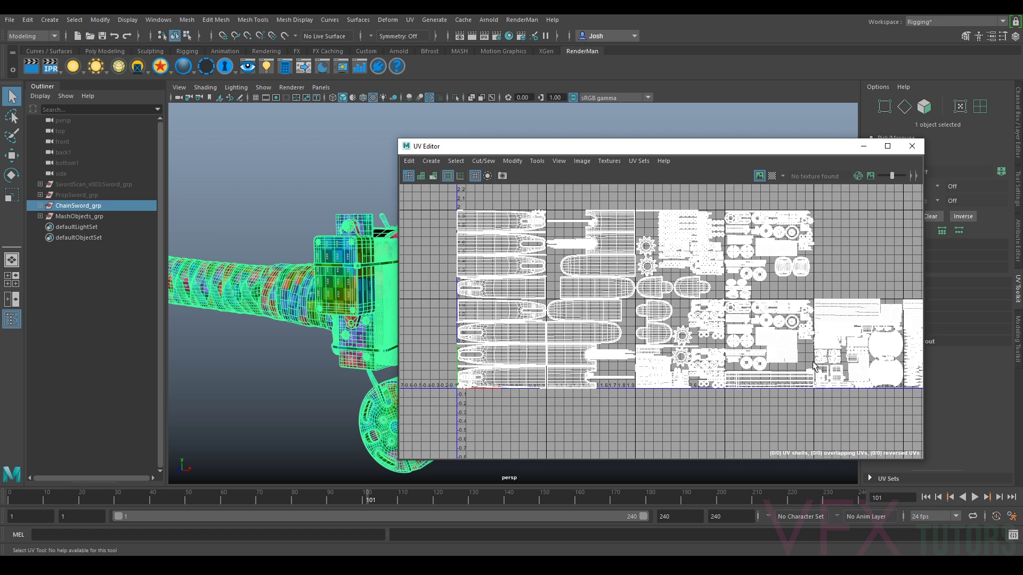
middle_click_drag(844, 366, 784, 349, "alt")
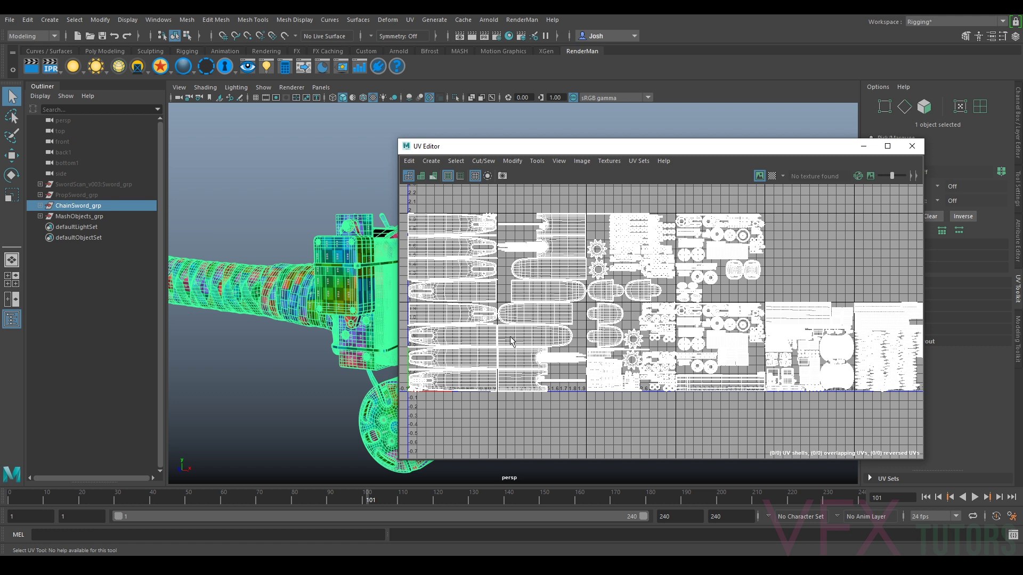
scroll(583, 347, "up", 2)
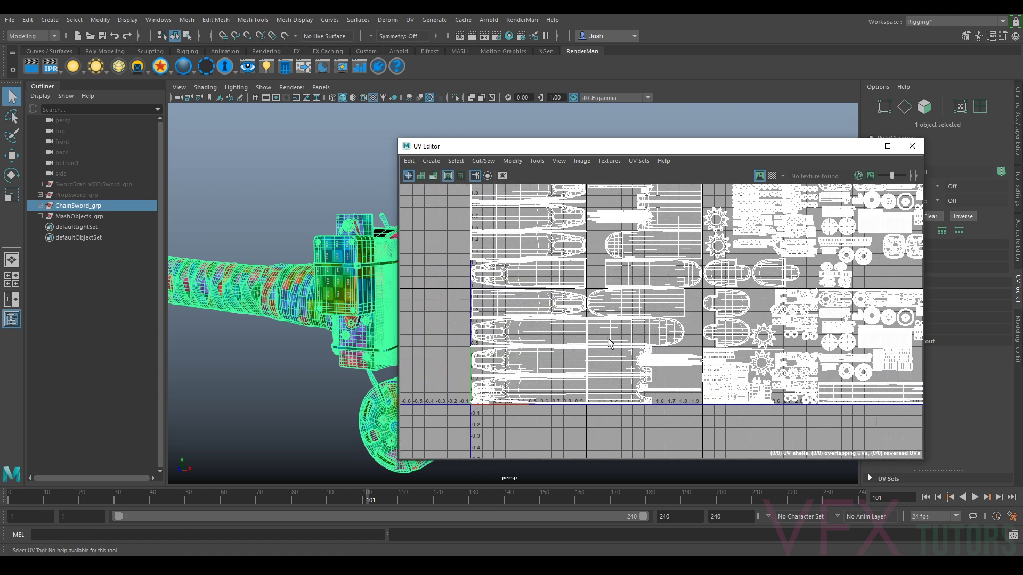
scroll(496, 337, "up", 3)
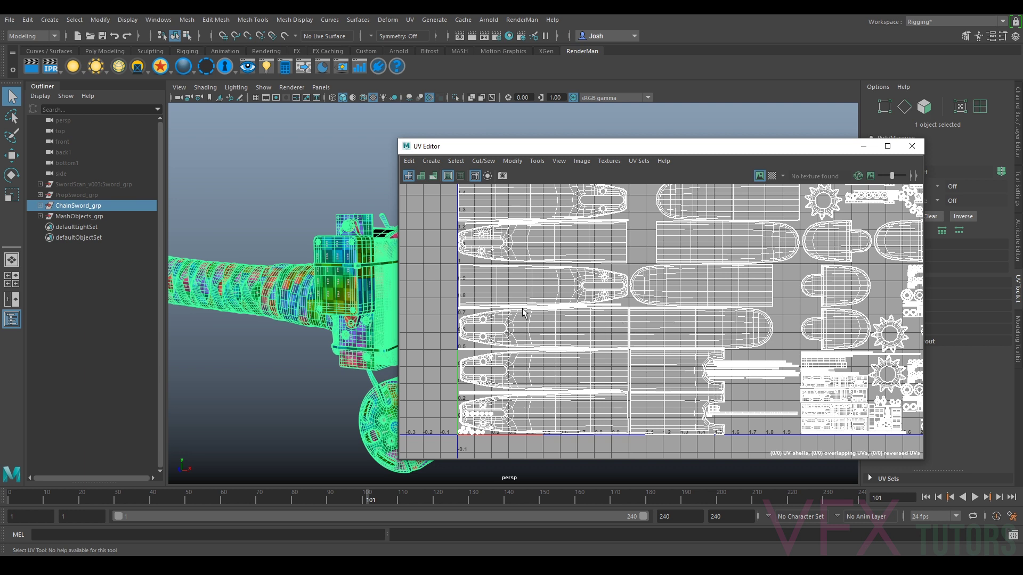
middle_click_drag(641, 320, 627, 317, "alt")
Frame the blade in the viewport and shrink the UV Editor window so both can be seen together
scroll(332, 289, "down", 4)
middle_click_drag(332, 289, 139, 266, "alt")
left_click_drag(350, 350, 360, 261, "alt")
left_click_drag(339, 343, 373, 299, "alt")
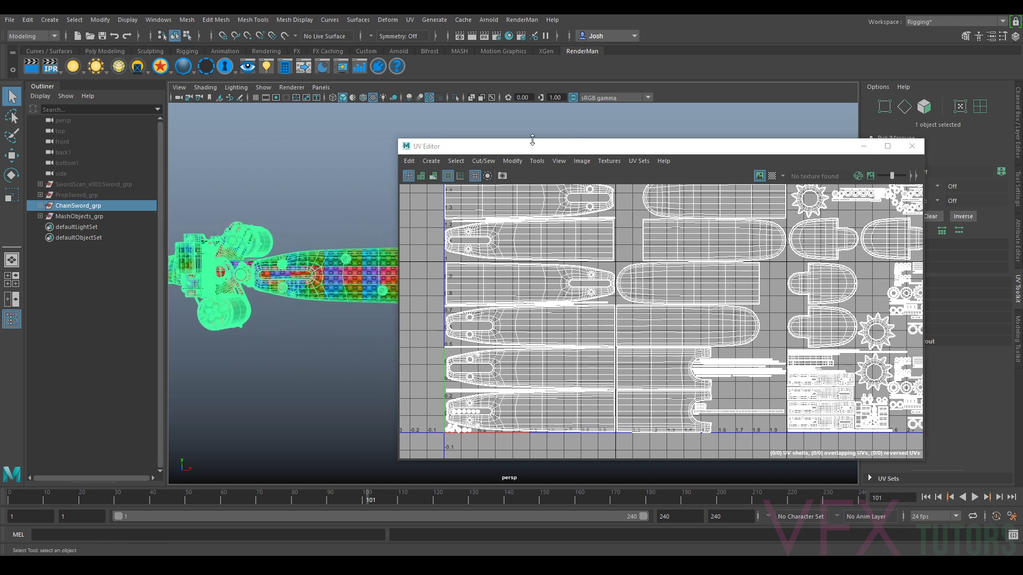
left_click_drag(397, 137, 189, 204)
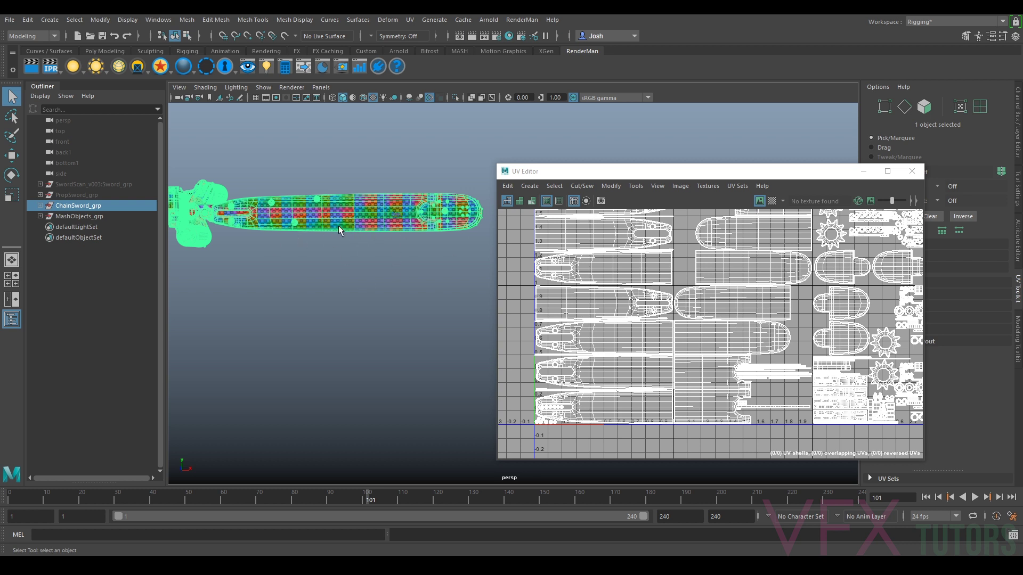
Examine the checker pattern along the blade and where it is split between UV tiles
middle_click_drag(359, 216, 372, 280, "alt")
scroll(375, 259, "up", 3)
scroll(372, 279, "up", 3)
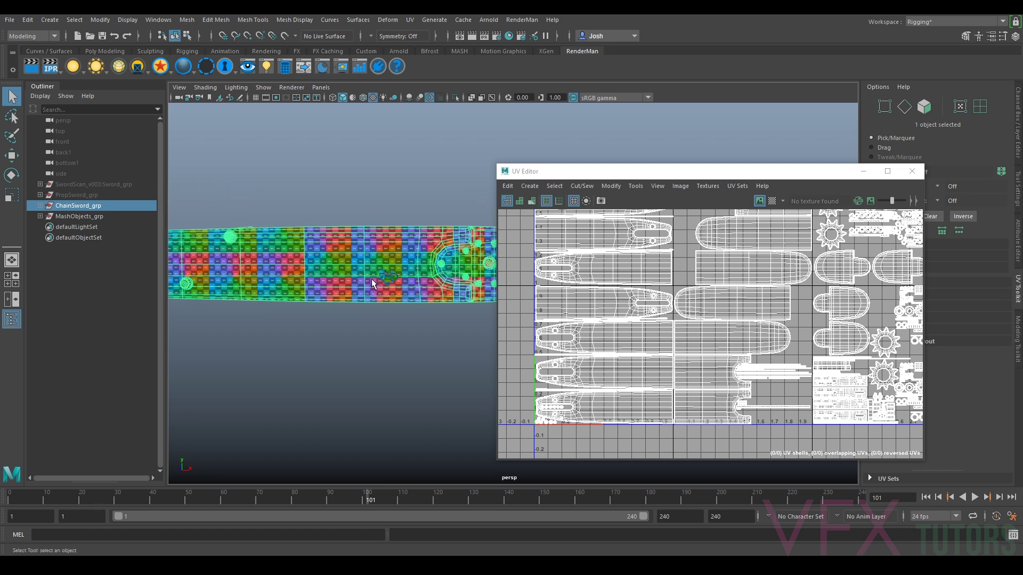
scroll(286, 291, "down", 2)
middle_click_drag(286, 290, 369, 298, "alt")
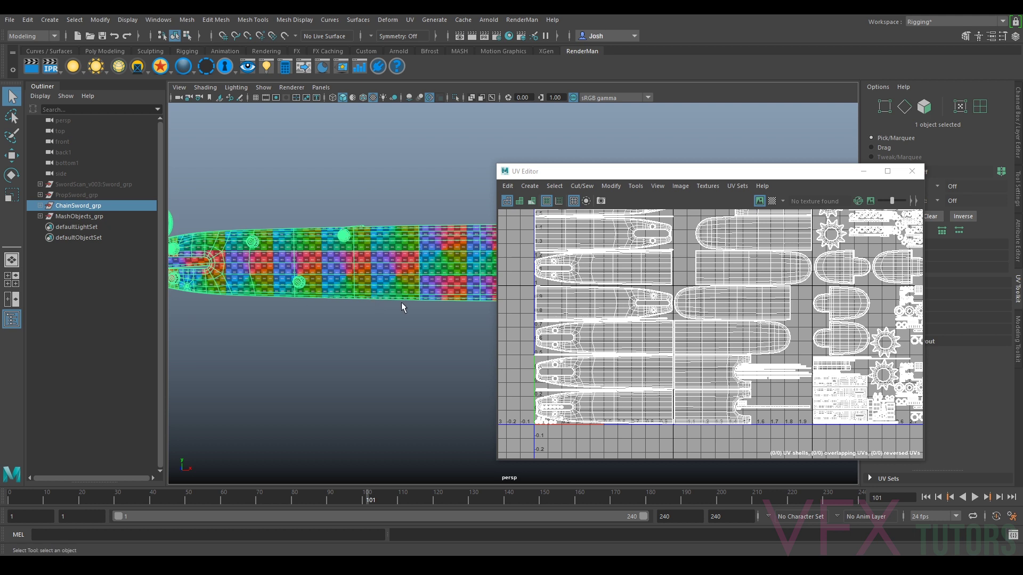
left_click_drag(404, 302, 383, 305, "alt")
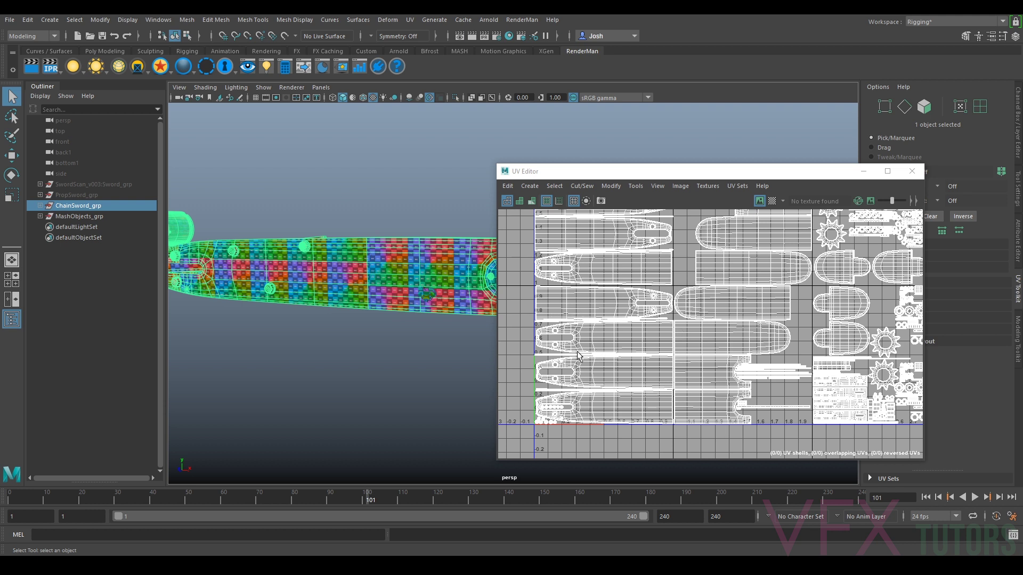
middle_click_drag(336, 335, 359, 328, "alt")
right_click_drag(359, 328, 420, 295, "alt")
scroll(372, 255, "down", 3)
left_click_drag(321, 293, 313, 291, "alt")
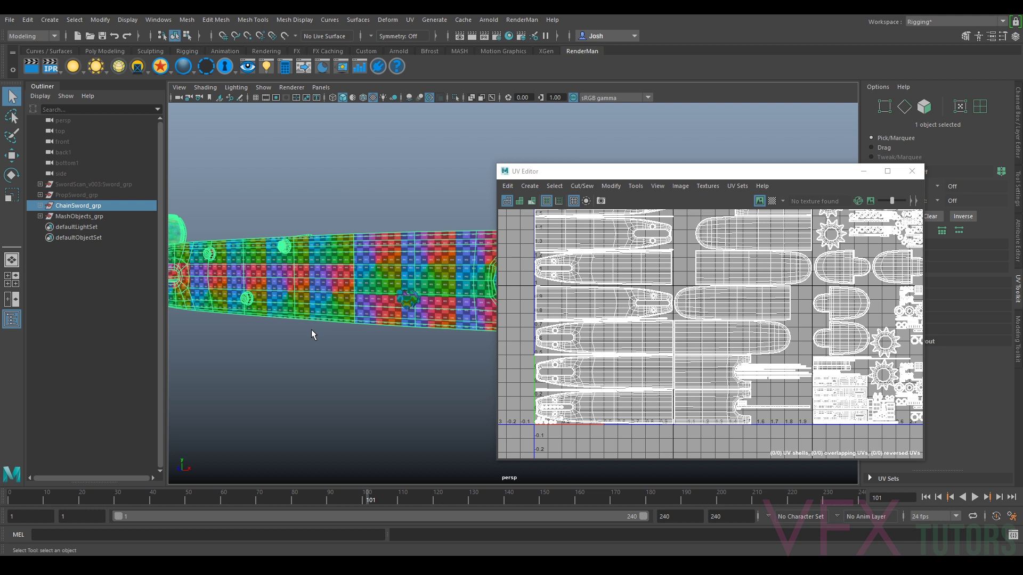
right_click_drag(253, 232, 318, 261, "alt")
left_click_drag(237, 276, 343, 272, "alt")
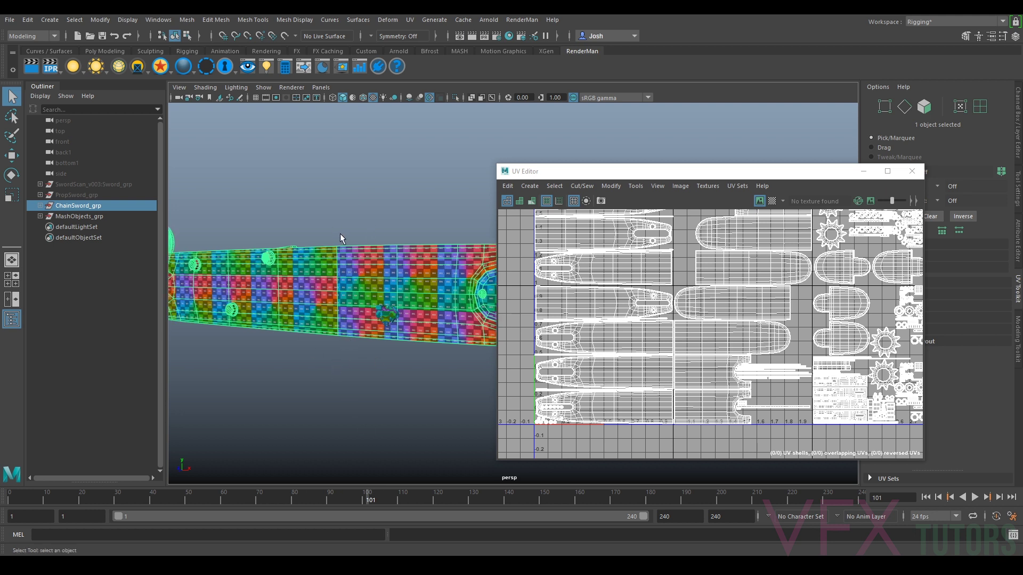
left_click_drag(338, 235, 336, 276, "alt")
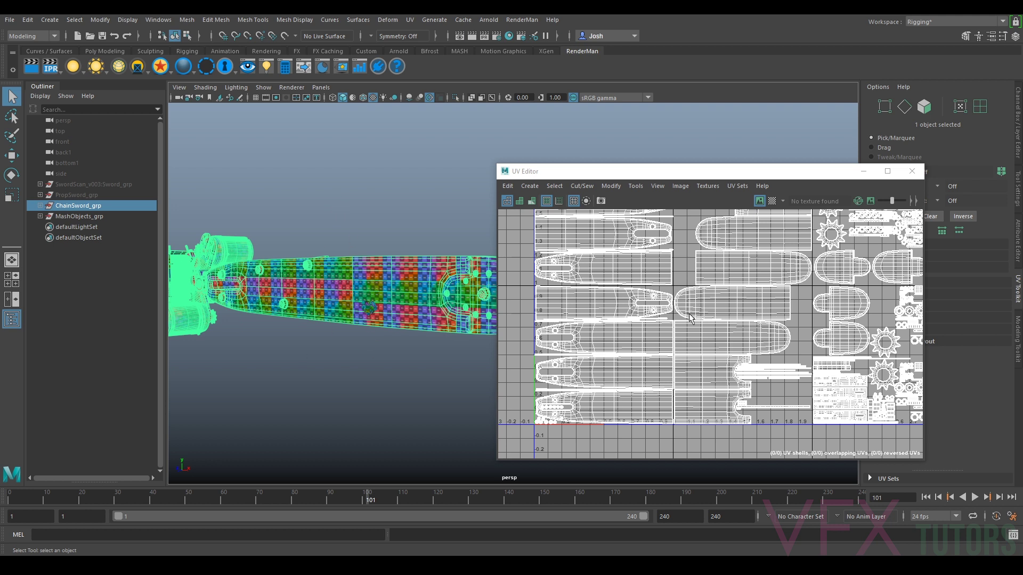
Switch to UV shell selection and select the blade shells in the first two lower tiles
right_click_drag(634, 333, 612, 334)
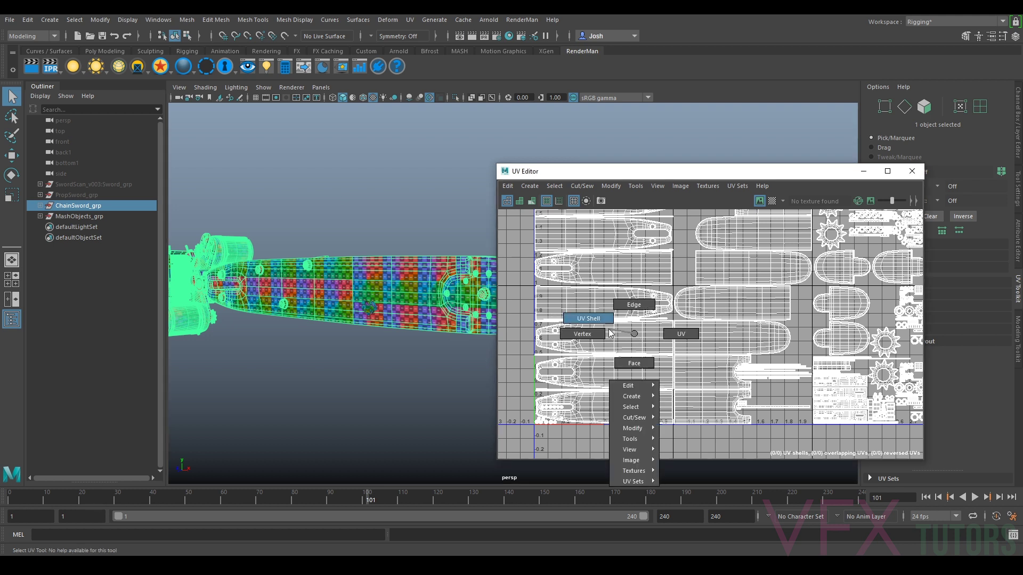
left_click(641, 333)
left_click_drag(705, 320, 701, 302)
left_click_drag(423, 292, 337, 274, "alt")
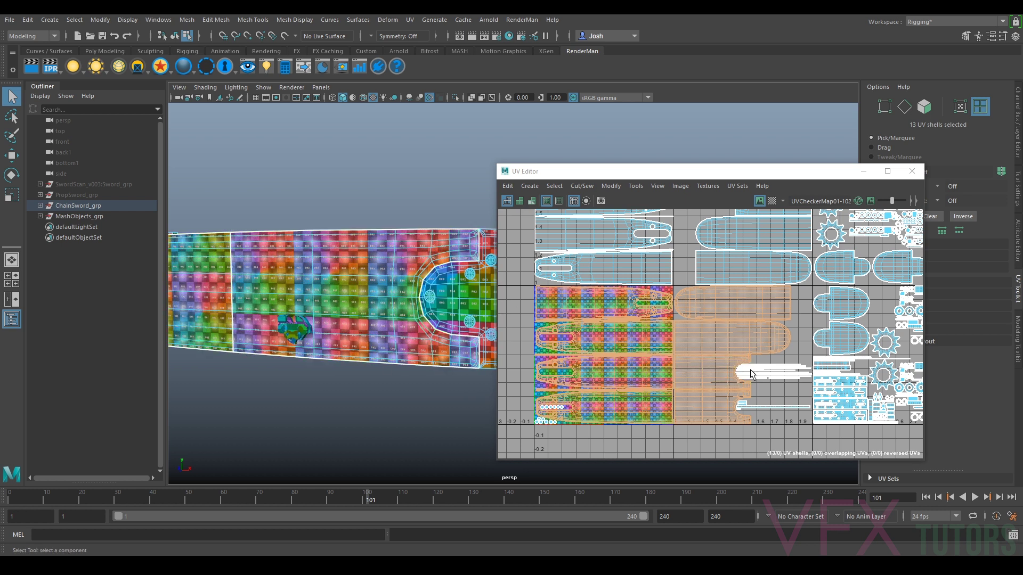
mouse_move(354, 343)
left_mouse_down("alt")
mouse_move(365, 341)
mouse_move(350, 325)
left_mouse_up("alt")
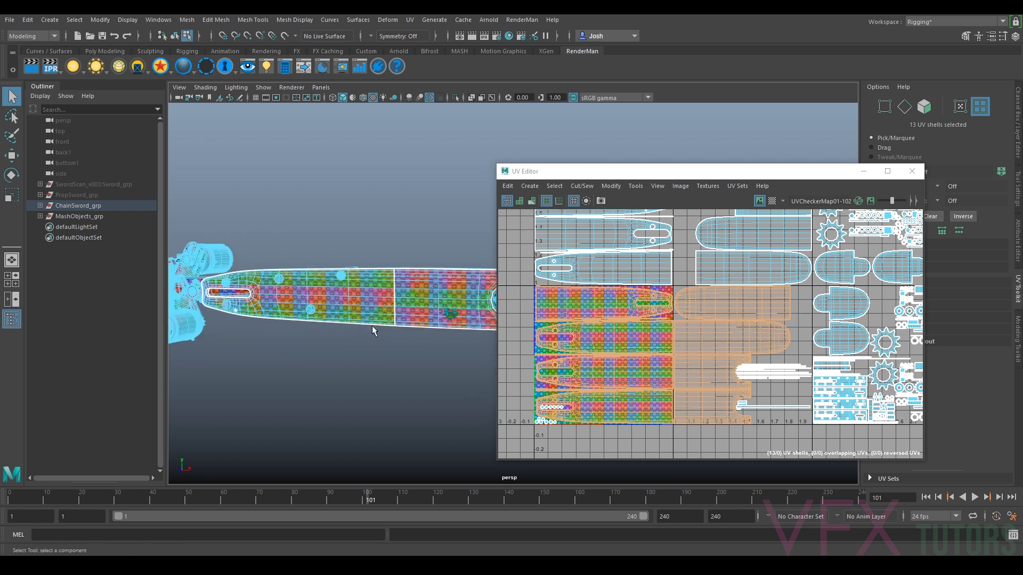
Move the UV Editor clear of the UV Toolkit and expand the Transform settings to show Texel Density
left_click_drag(748, 172, 629, 137)
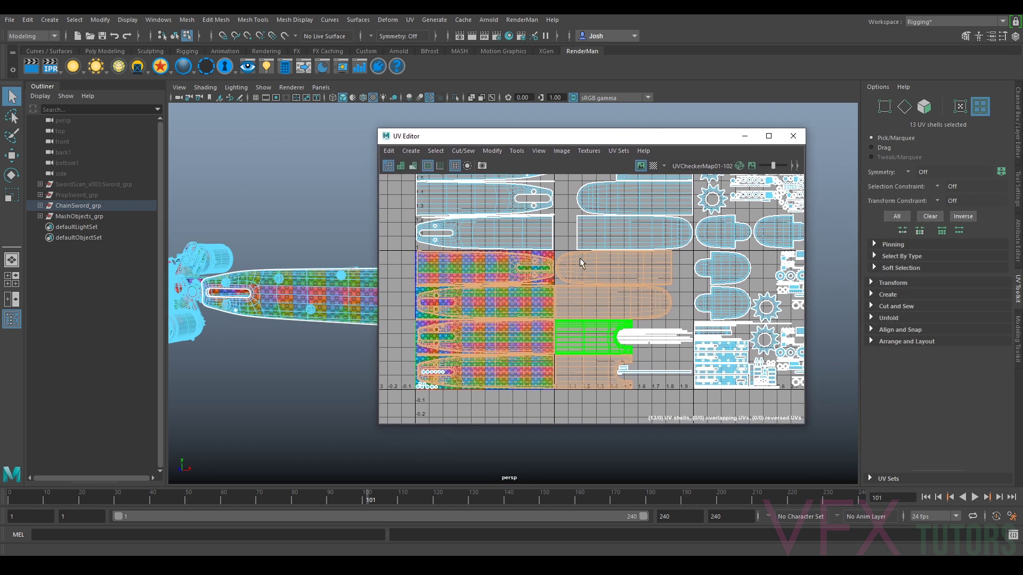
left_click(873, 283)
scroll(934, 312, "down", 5)
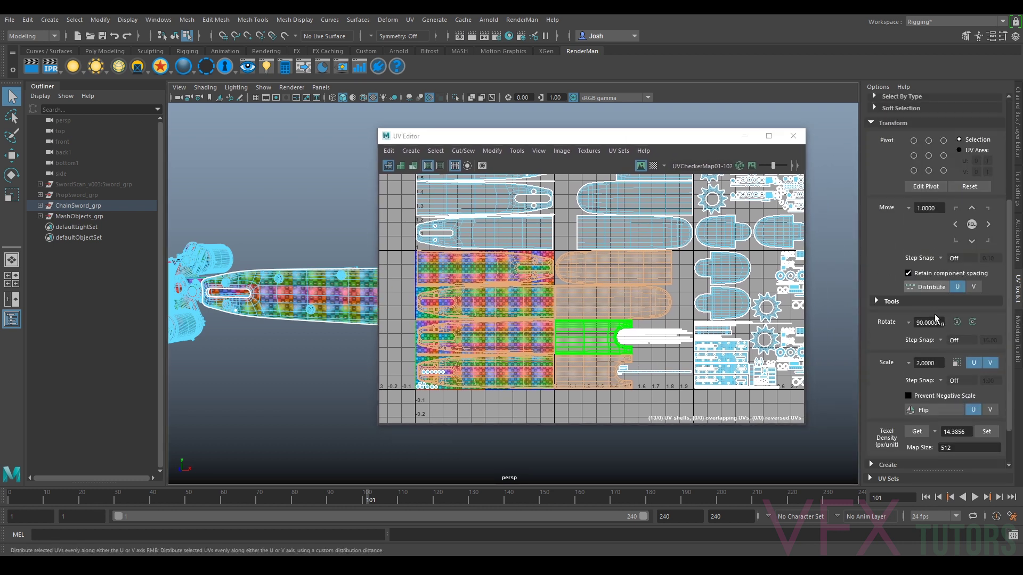
scroll(935, 318, "down", 1)
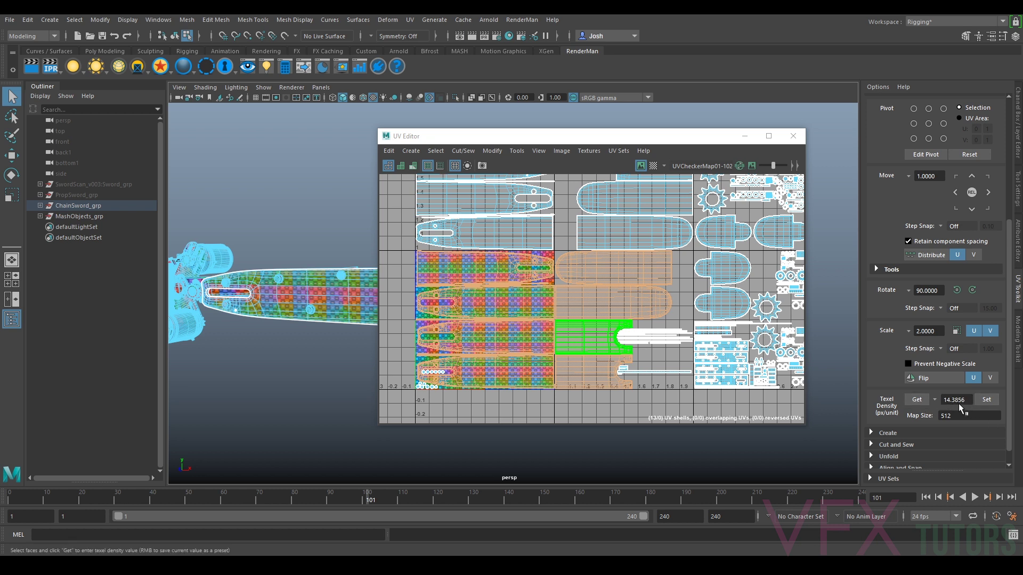
Select the orange-highlighted rounded shell in the third lower tile, get its texel density, and shift the UV Editor window away from the blade
left_click(721, 315)
left_click(916, 401)
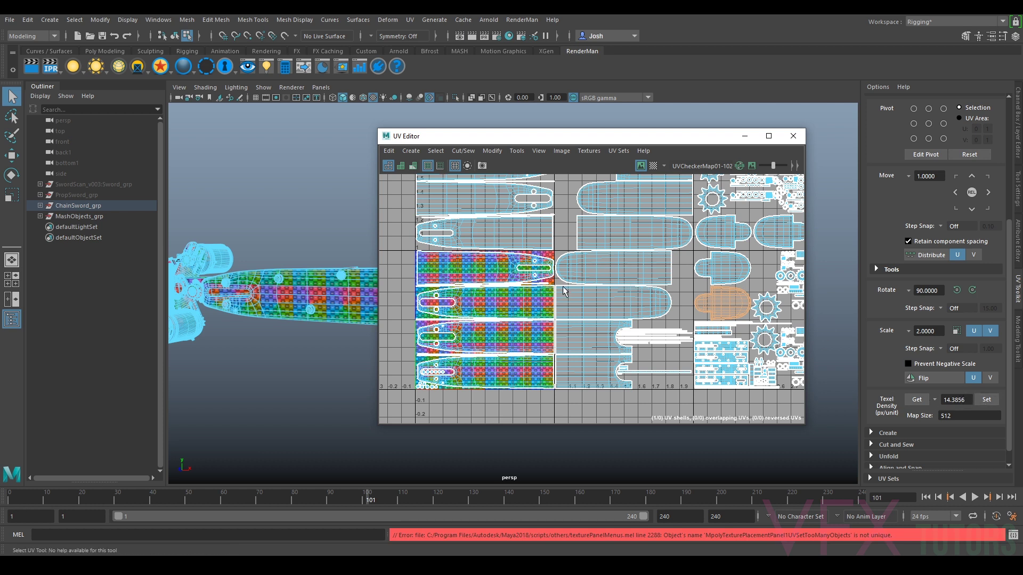
left_click_drag(620, 138, 680, 138)
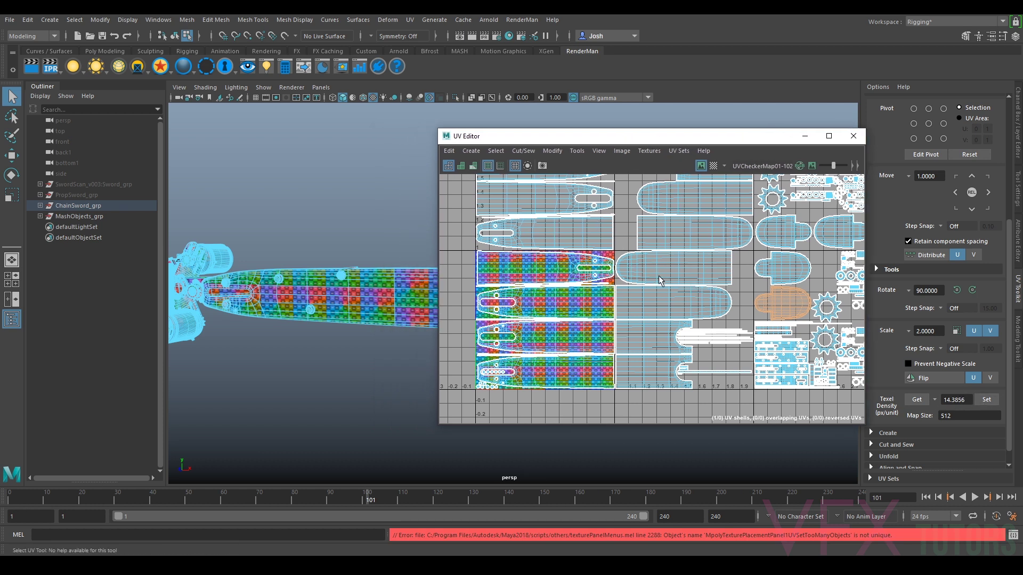
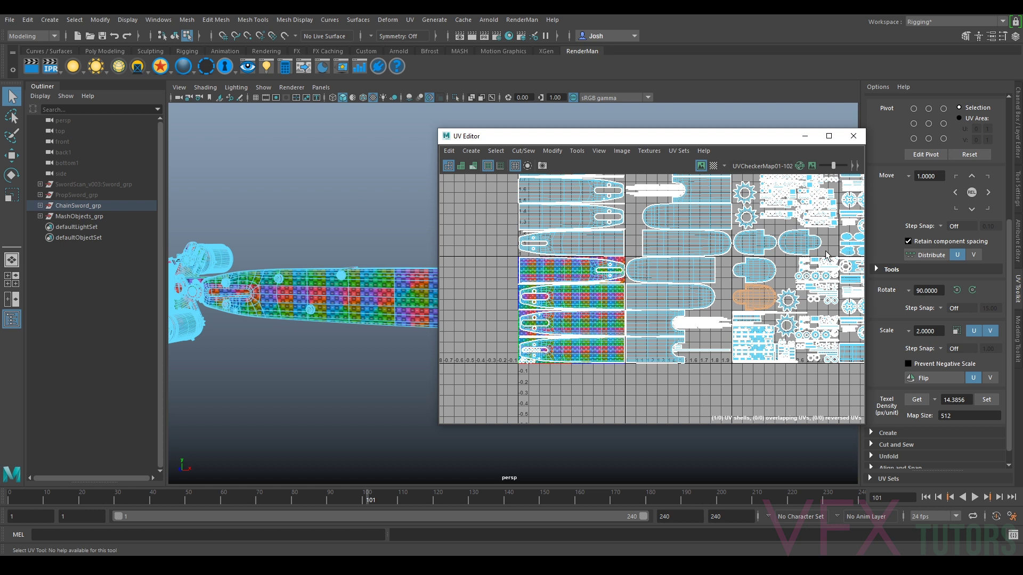
Examine how the blade shells, gears and small parts are distributed across the UDIM tiles
middle_click_drag(825, 251, 815, 265, "alt")
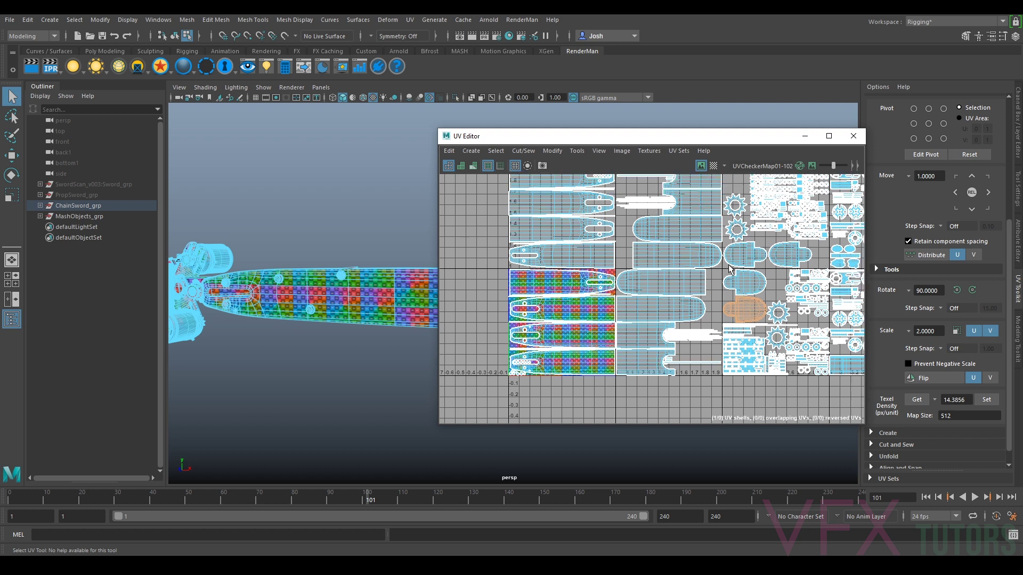
middle_click_drag(749, 305, 660, 318, "alt")
scroll(621, 312, "down", 2)
scroll(720, 373, "up", 5)
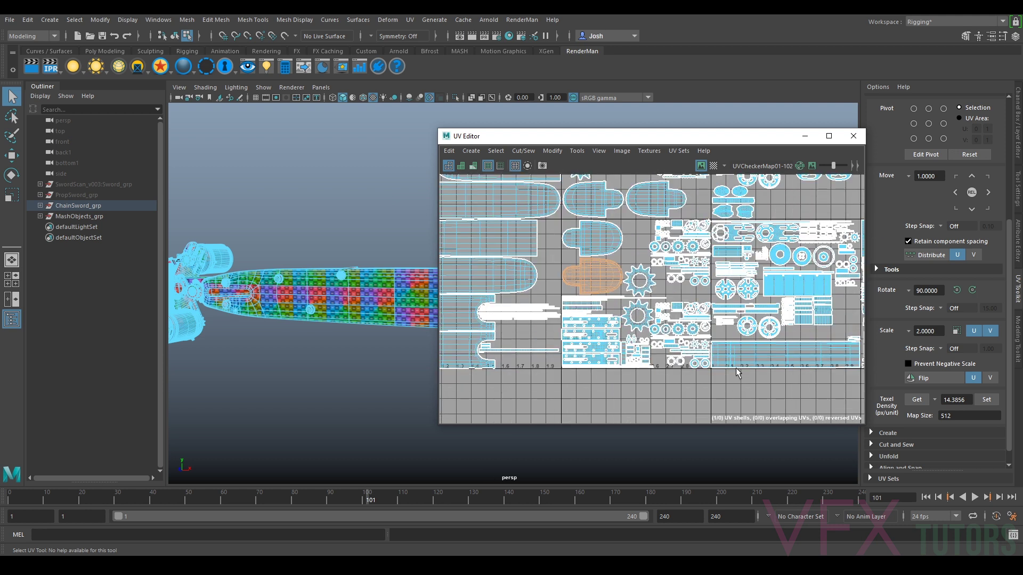
scroll(703, 293, "up", 3)
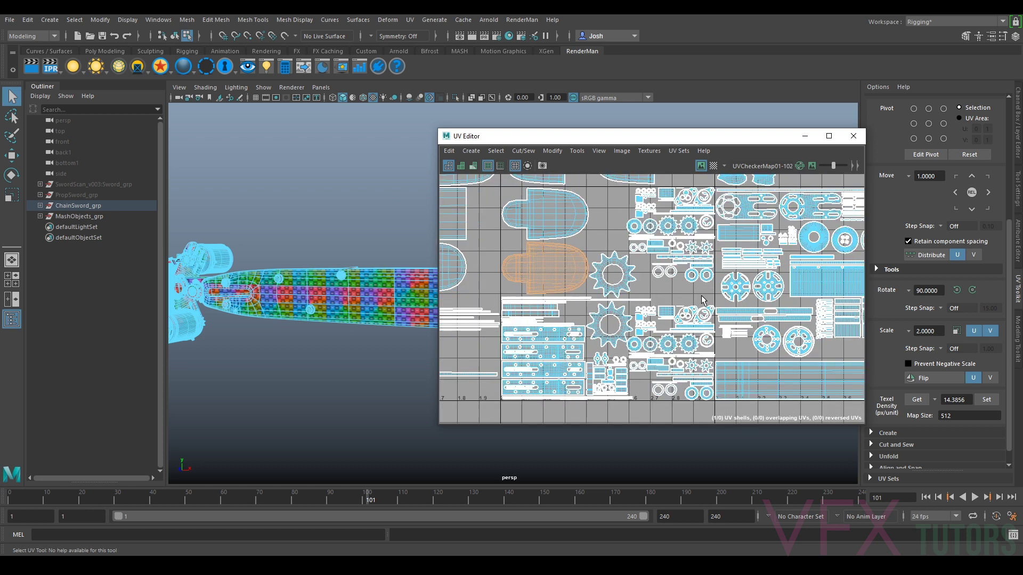
middle_click_drag(519, 336, 646, 320, "alt")
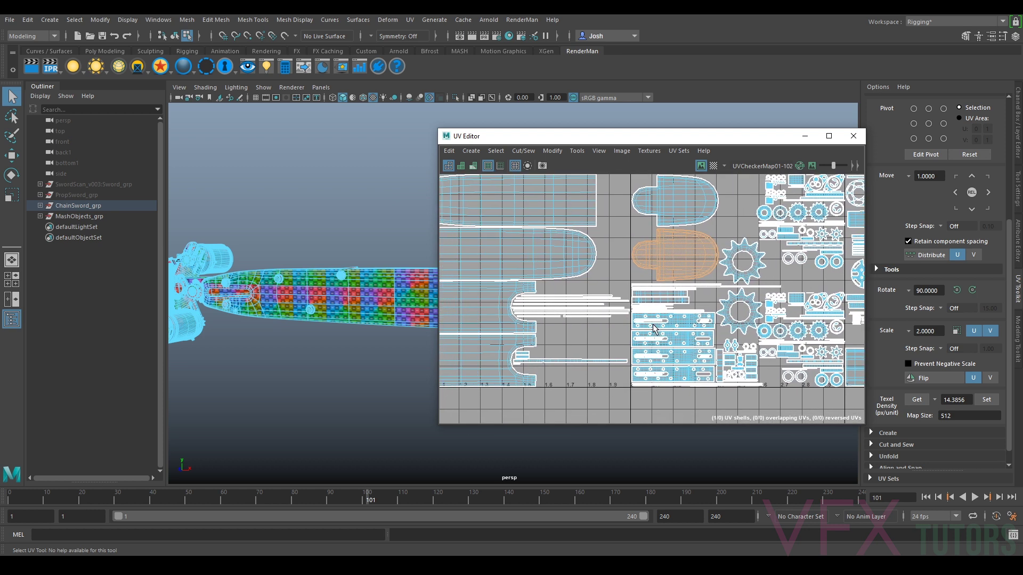
scroll(699, 301, "down", 6)
scroll(755, 276, "down", 4)
middle_click_drag(798, 278, 702, 292, "alt")
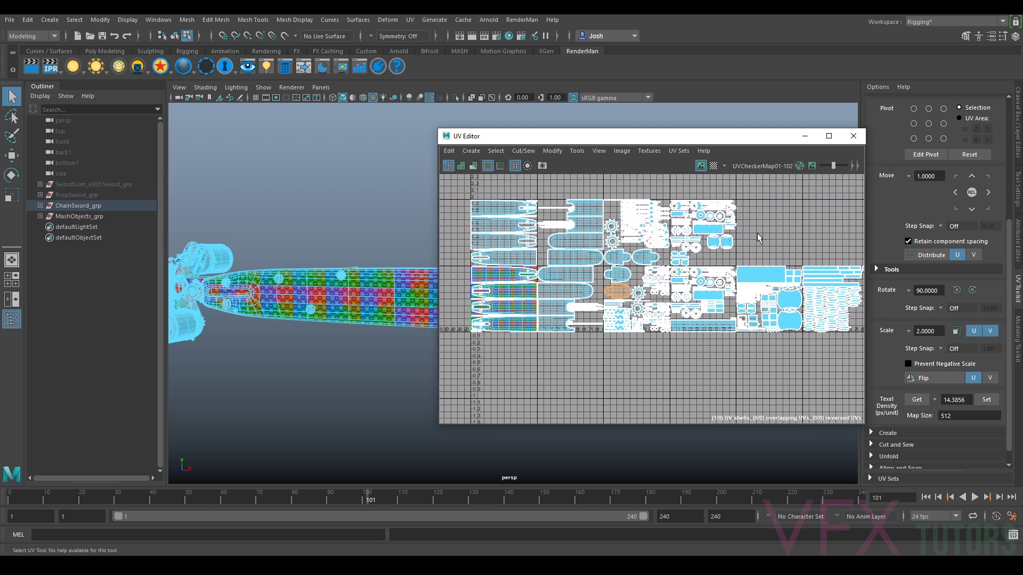
scroll(572, 292, "up", 1)
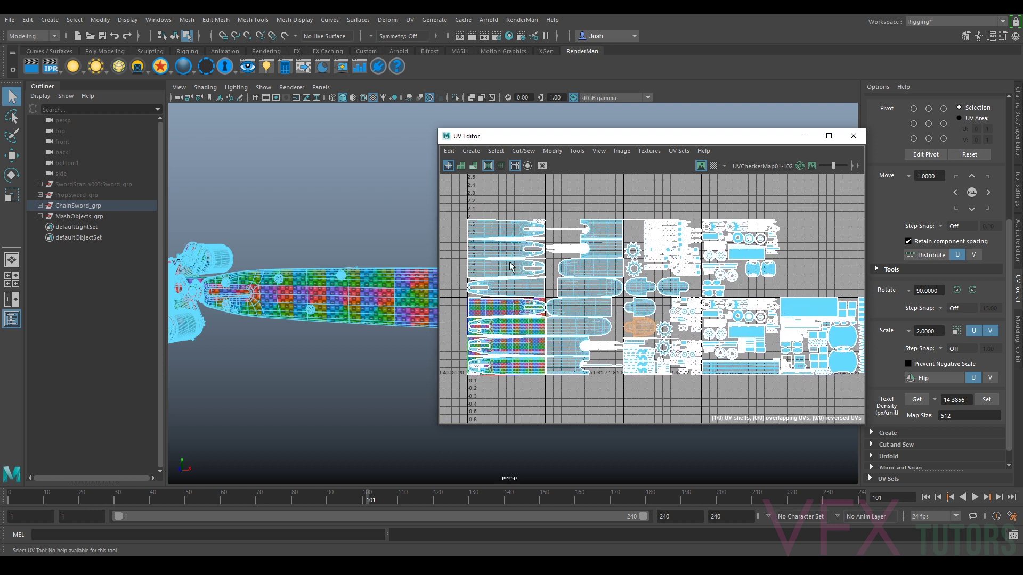
Inspect the overall extent of the UV layout against the full UV grid
scroll(798, 337, "down", 6)
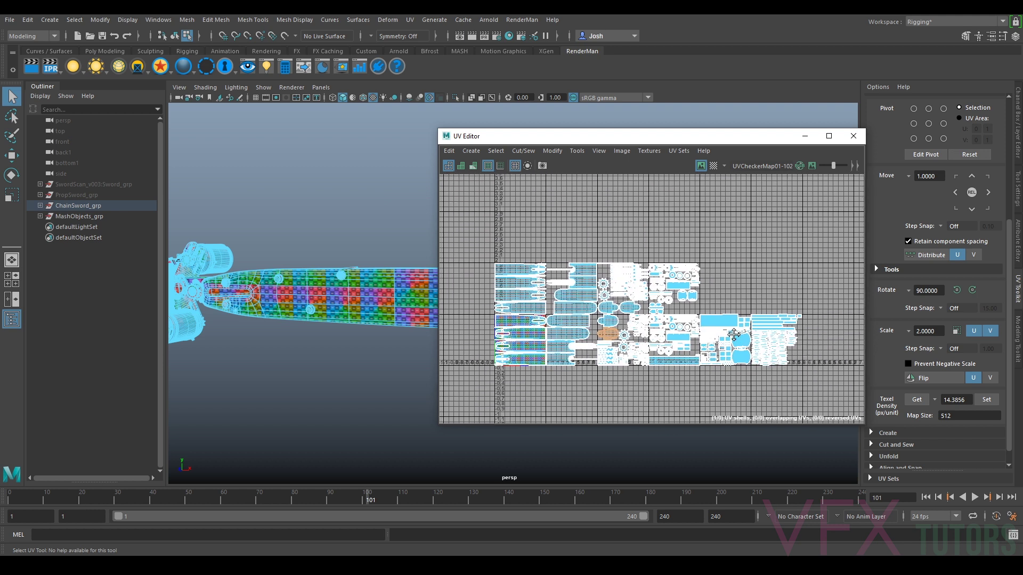
scroll(641, 193, "up", 1)
middle_click_drag(709, 258, 642, 323, "alt")
scroll(670, 235, "down", 2)
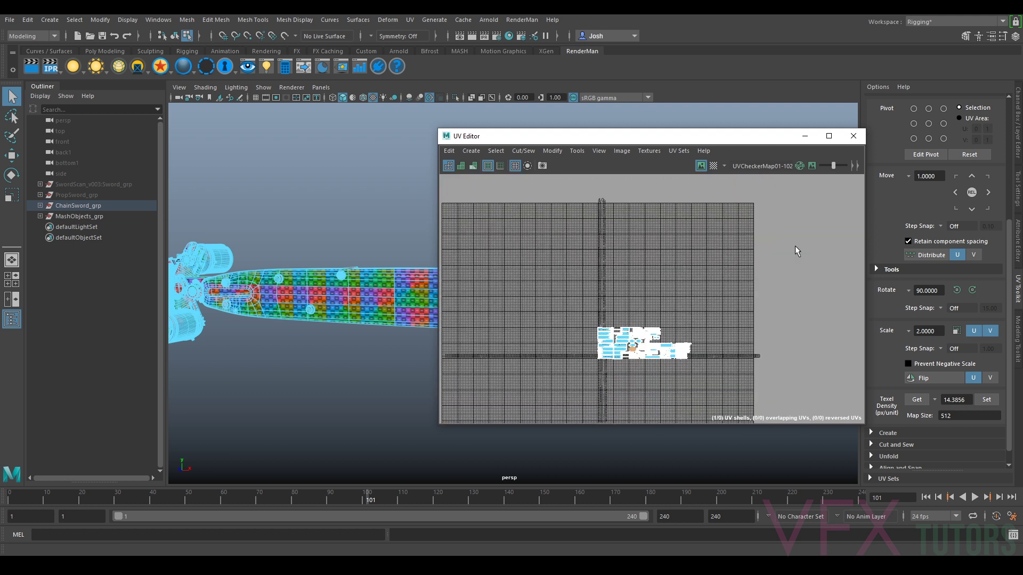
scroll(613, 367, "up", 4)
scroll(746, 263, "up", 2)
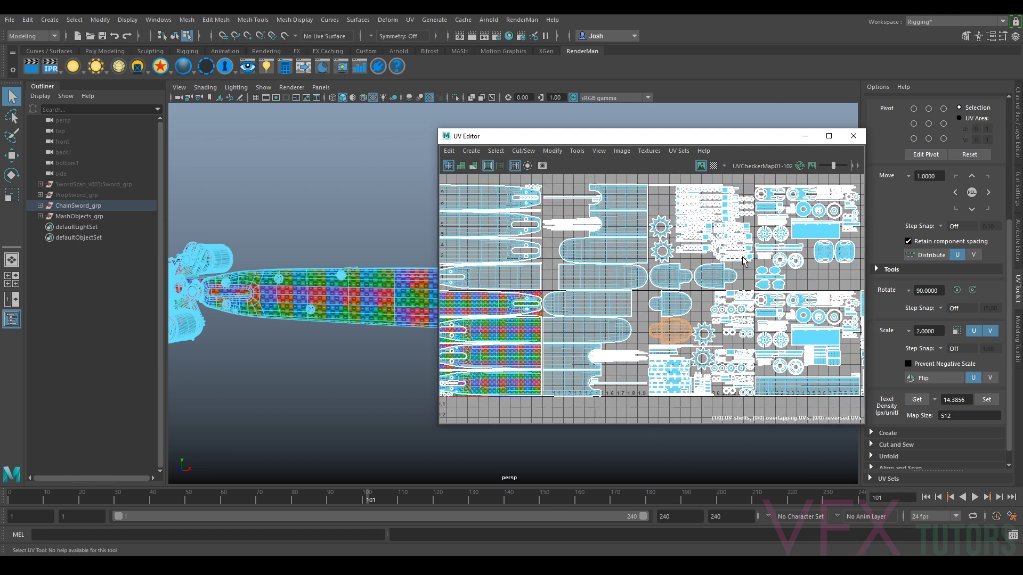
Compare the blade shells in the lower UDIM tiles with those in the upper row
scroll(741, 262, "up", 2)
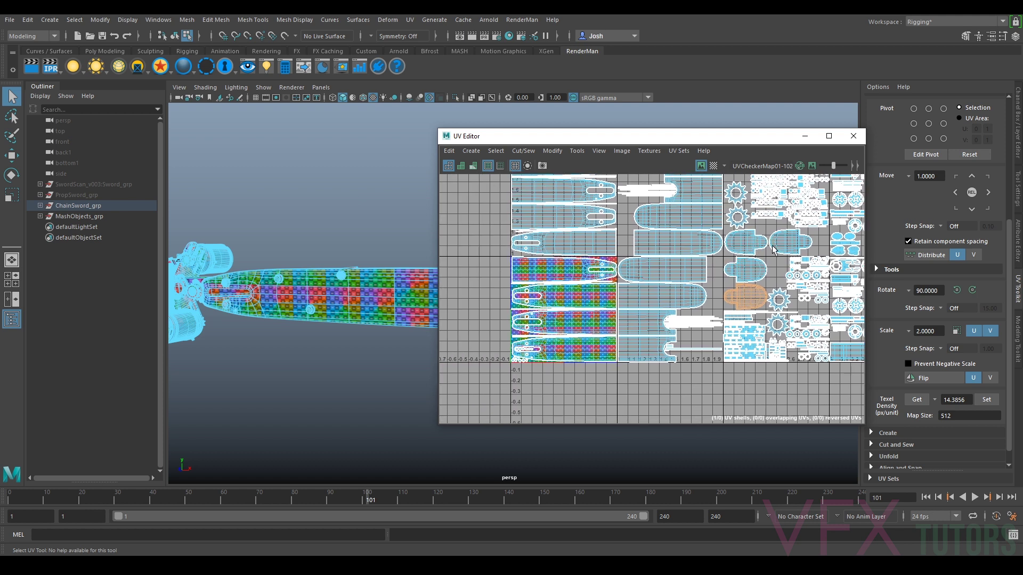
scroll(777, 284, "up", 2)
middle_click_drag(605, 307, 682, 294, "alt")
scroll(744, 280, "down", 2)
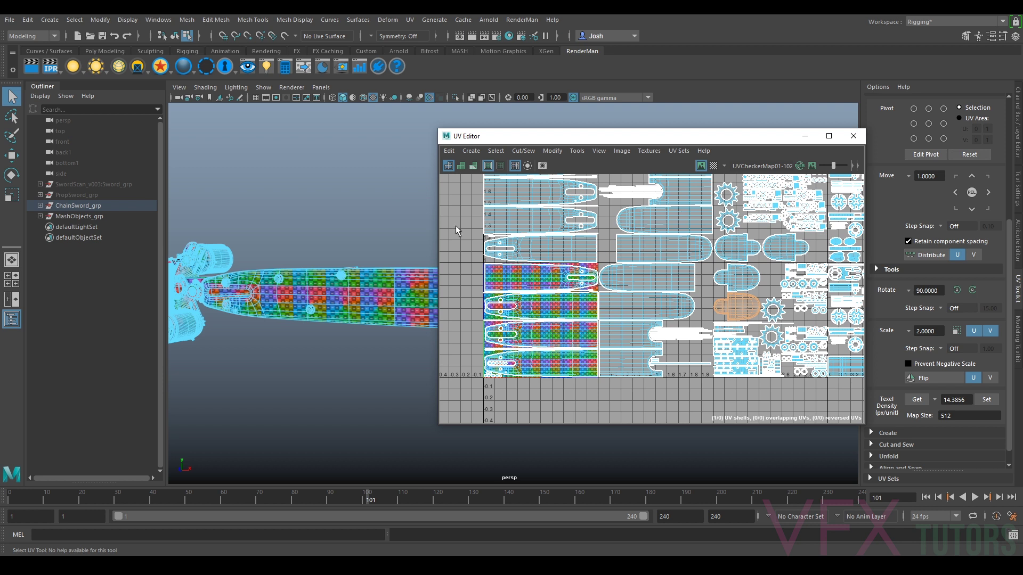
middle_click_drag(675, 225, 674, 276, "alt")
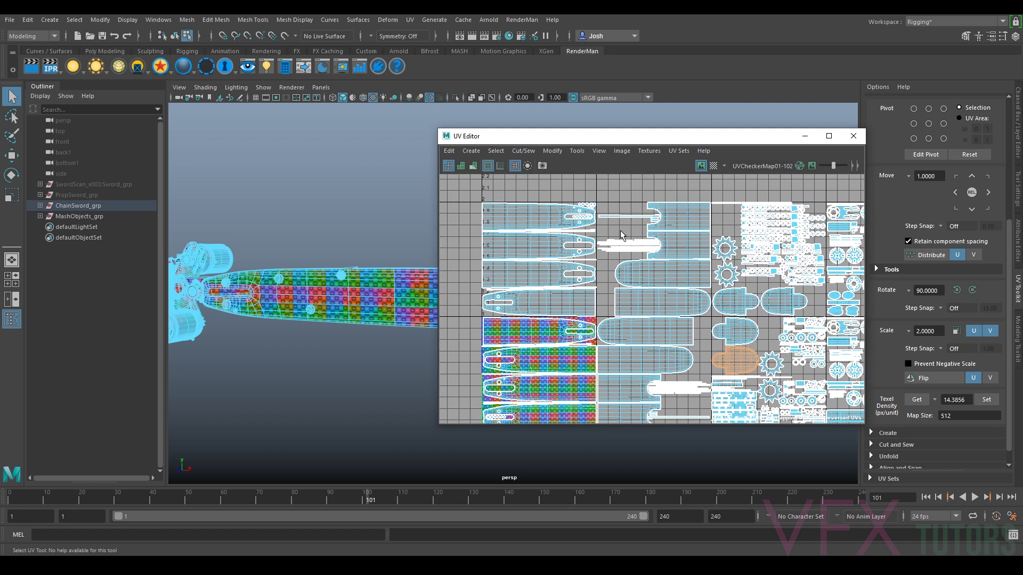
scroll(571, 265, "down", 2)
middle_click_drag(743, 264, 695, 252, "alt")
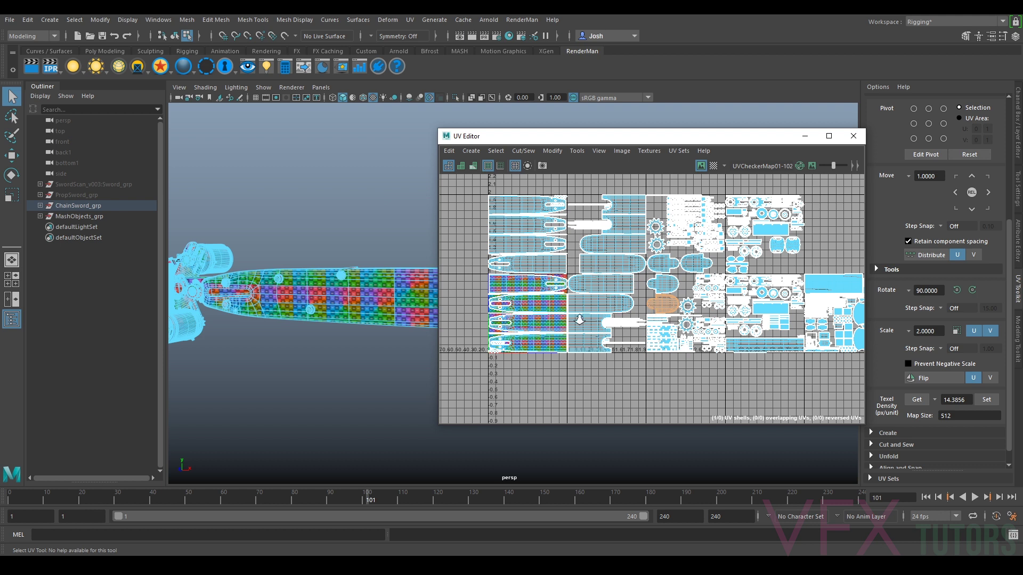
scroll(578, 317, "up", 1)
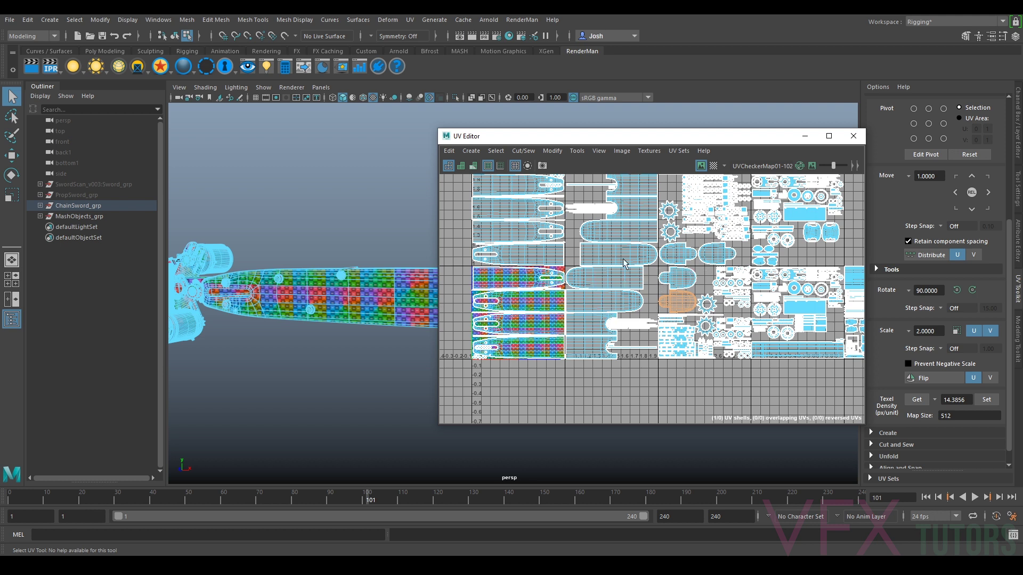
middle_click_drag(624, 259, 662, 276, "alt")
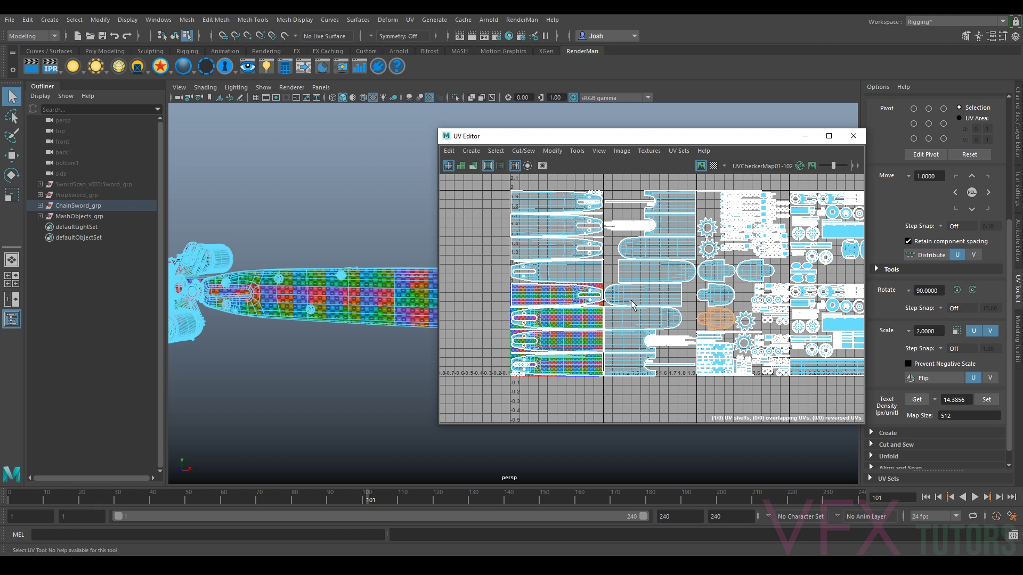
middle_click_drag(762, 310, 674, 291, "alt")
scroll(673, 290, "down", 1)
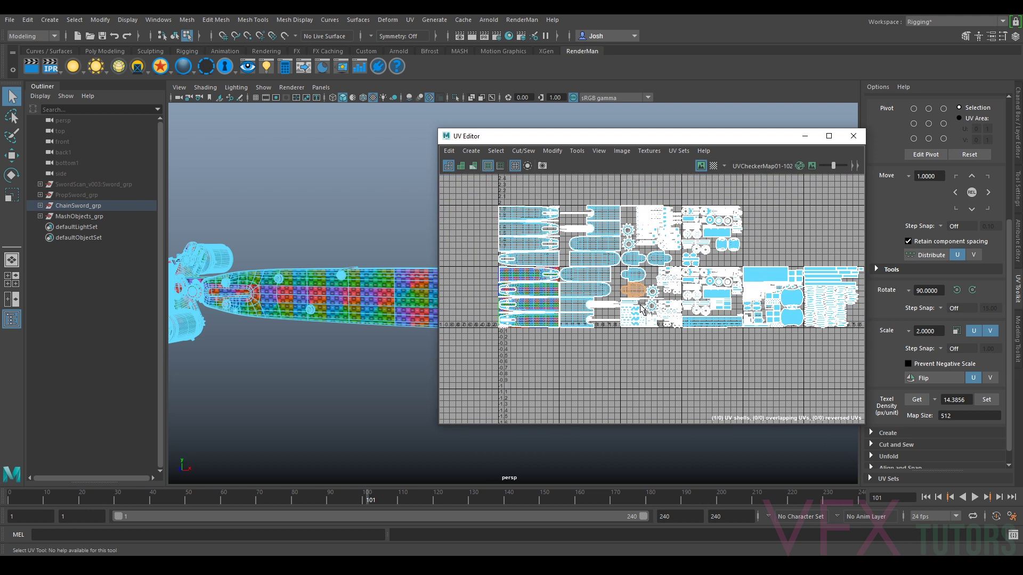
scroll(639, 304, "up", 1)
middle_click_drag(523, 298, 579, 302, "alt")
scroll(602, 299, "up", 2)
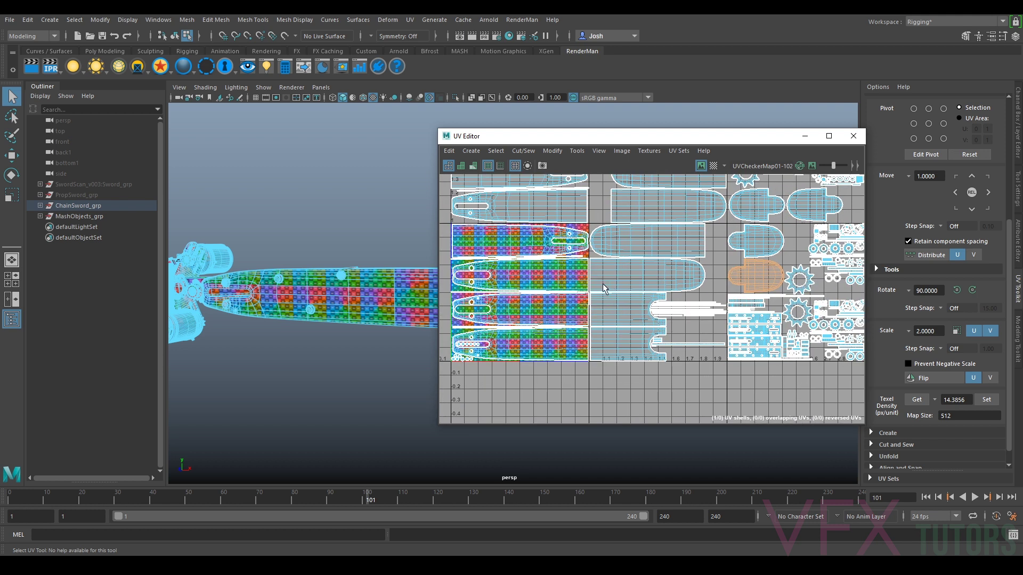
Inspect the checker pattern on the chainsword's guard, cylinders and handle in the viewport
middle_click_drag(202, 288, 393, 302, "alt")
scroll(360, 277, "up", 3)
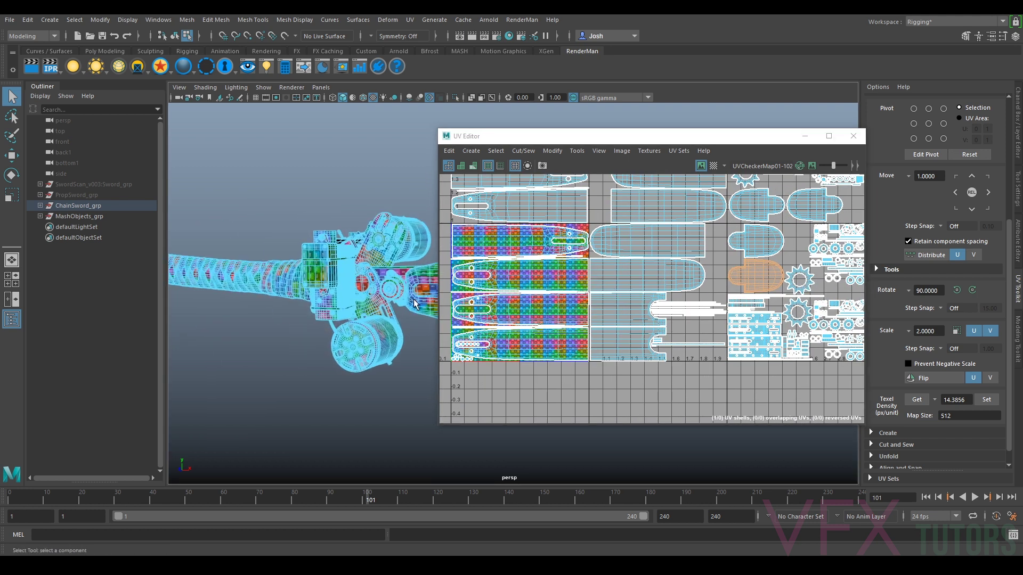
scroll(393, 302, "up", 3)
mouse_move(306, 321)
left_mouse_down("alt")
mouse_move(296, 320)
mouse_move(309, 321)
left_mouse_up("alt")
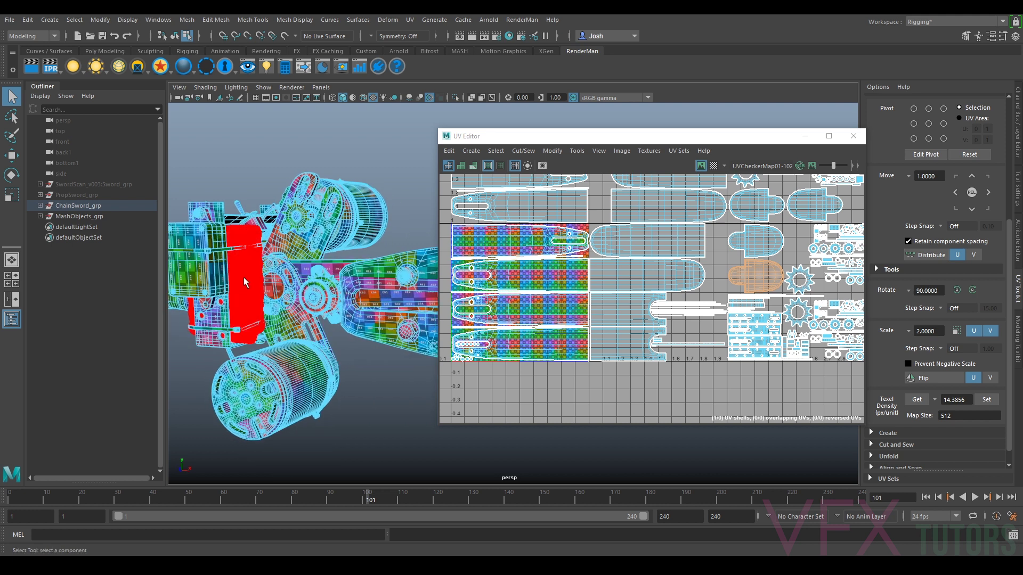
middle_click_drag(256, 240, 395, 231, "alt")
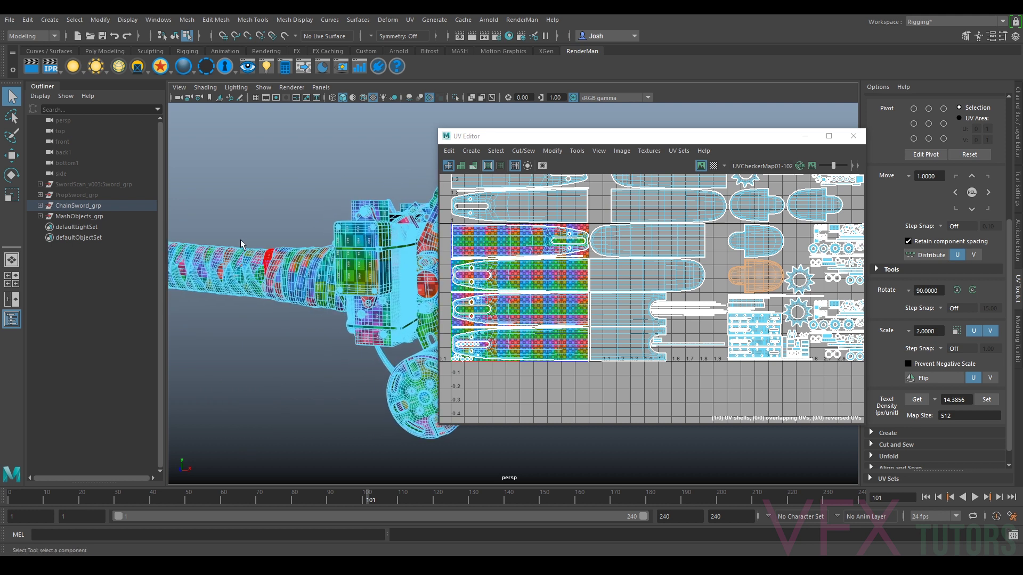
scroll(246, 278, "down", 3)
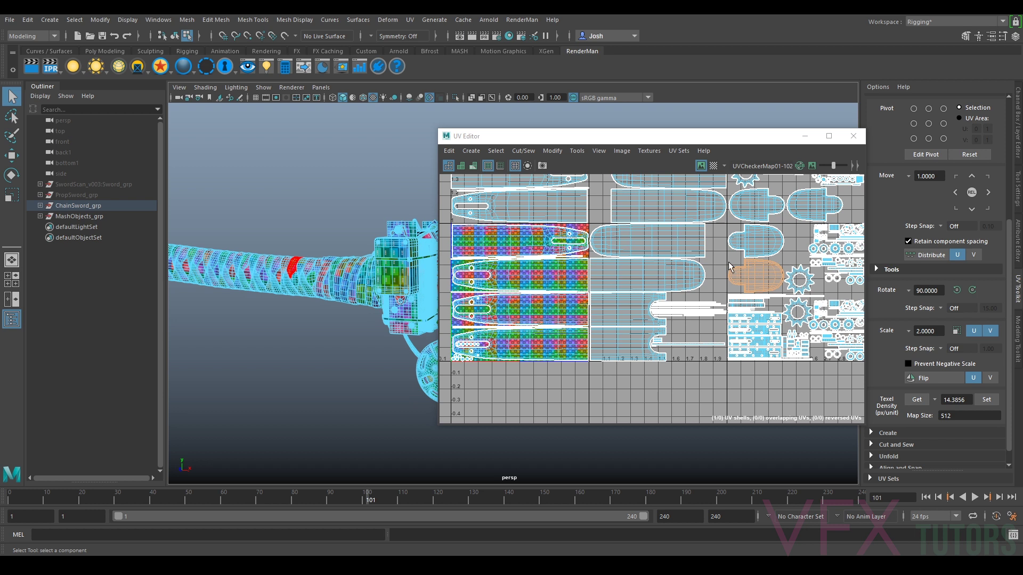
Enlarge the UV Editor window and frame the checkered blade shells in the first lower tile
scroll(735, 274, "down", 3)
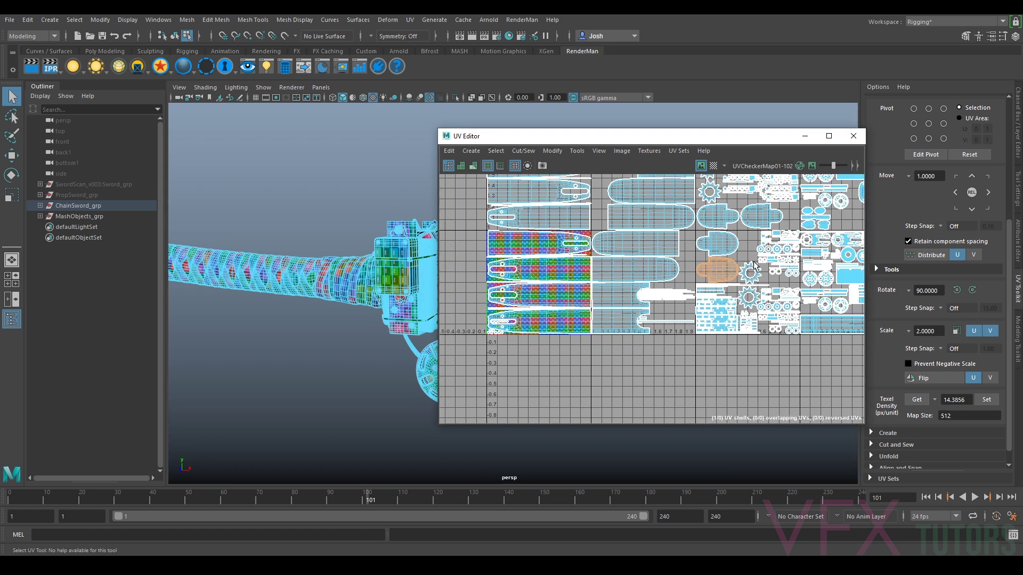
middle_click_drag(825, 243, 774, 255, "alt")
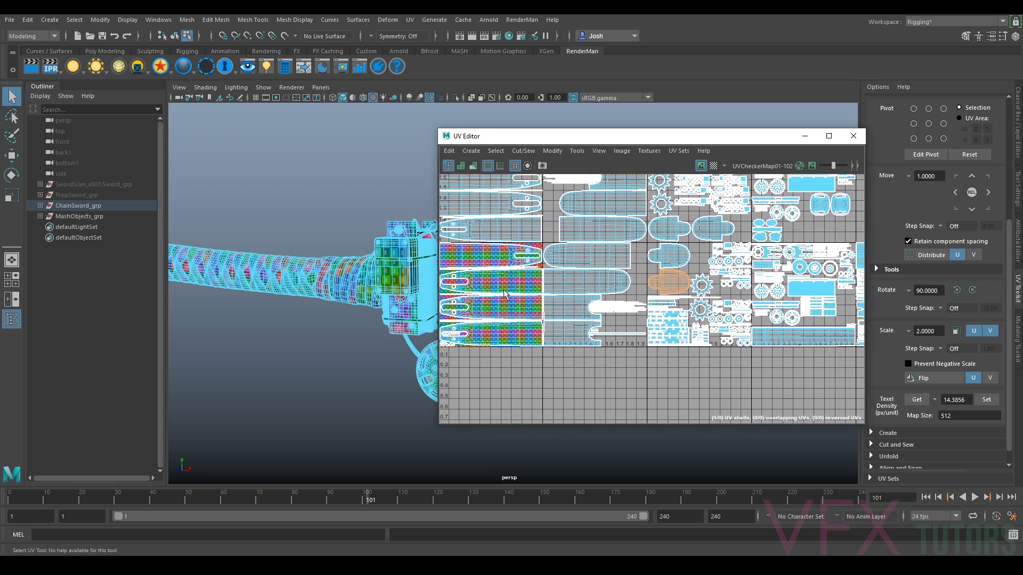
scroll(505, 294, "up", 3)
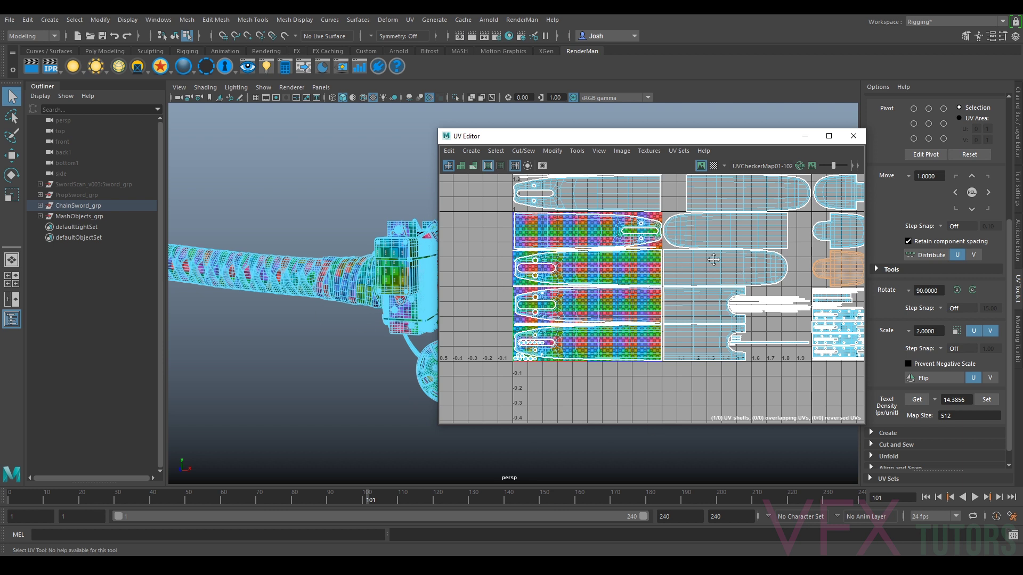
middle_click_drag(653, 262, 560, 267, "alt")
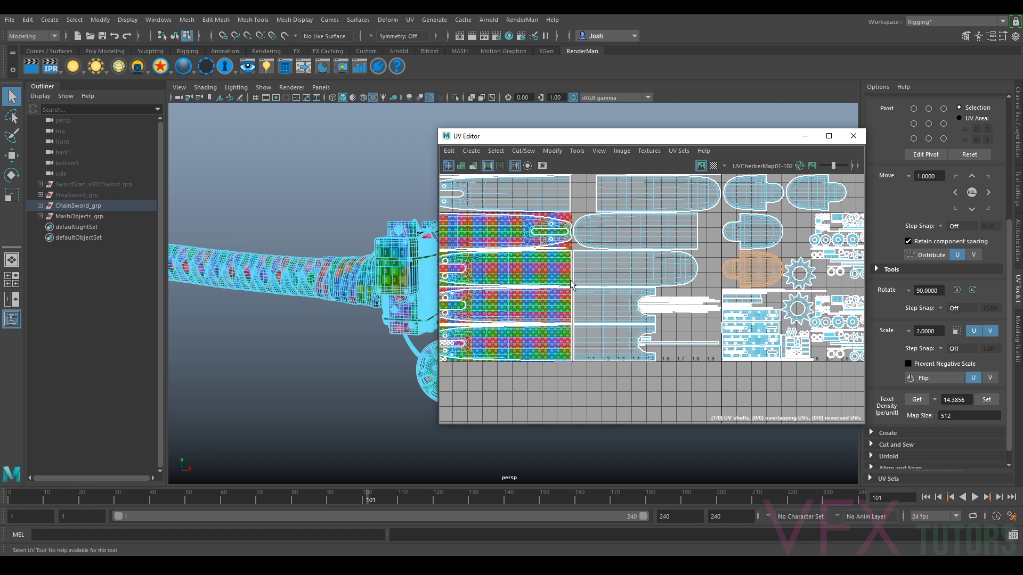
middle_click_drag(740, 288, 707, 288, "alt")
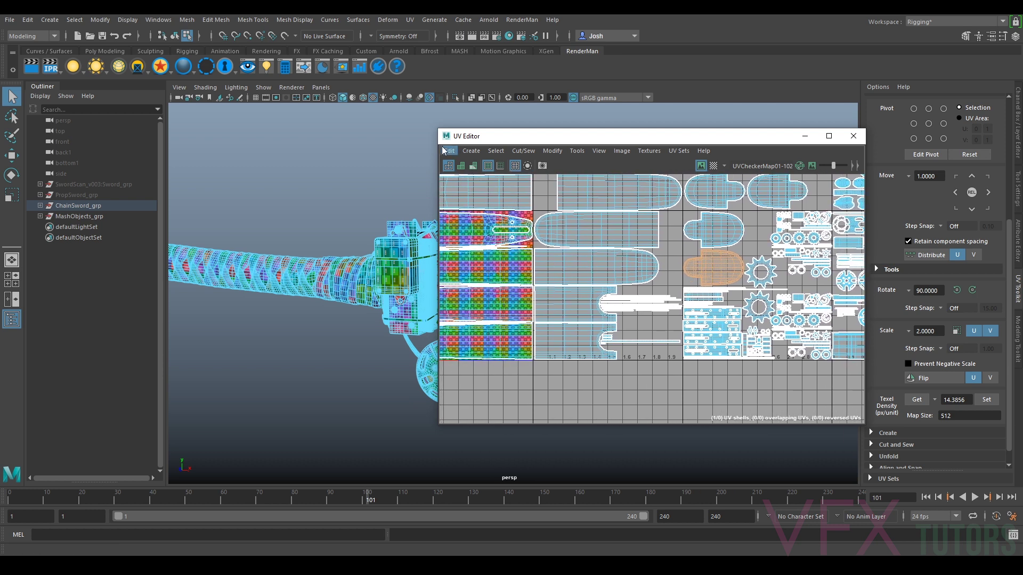
left_click_drag(436, 127, 253, 79)
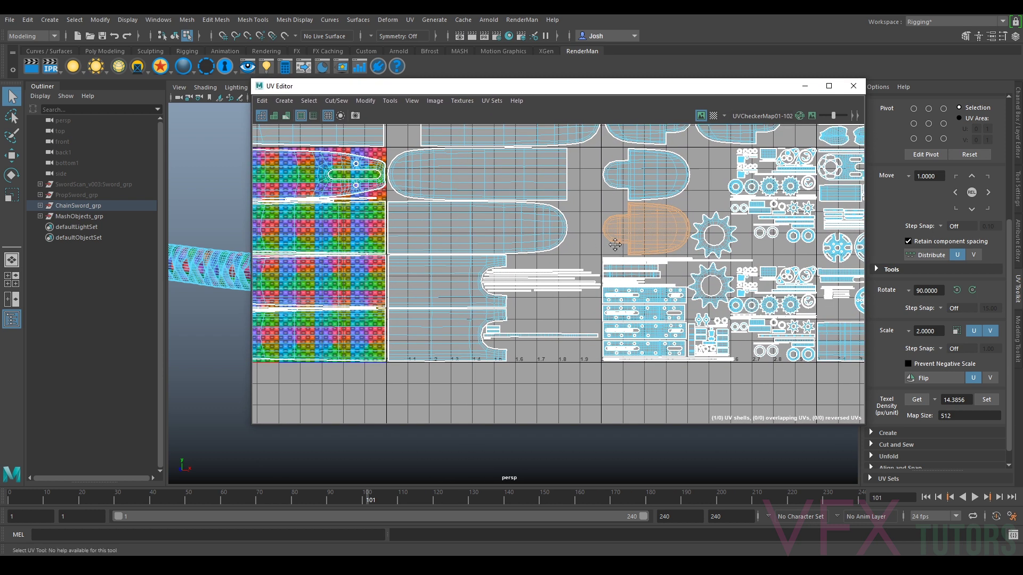
scroll(707, 249, "up", 3)
middle_click_drag(707, 249, 761, 251, "alt")
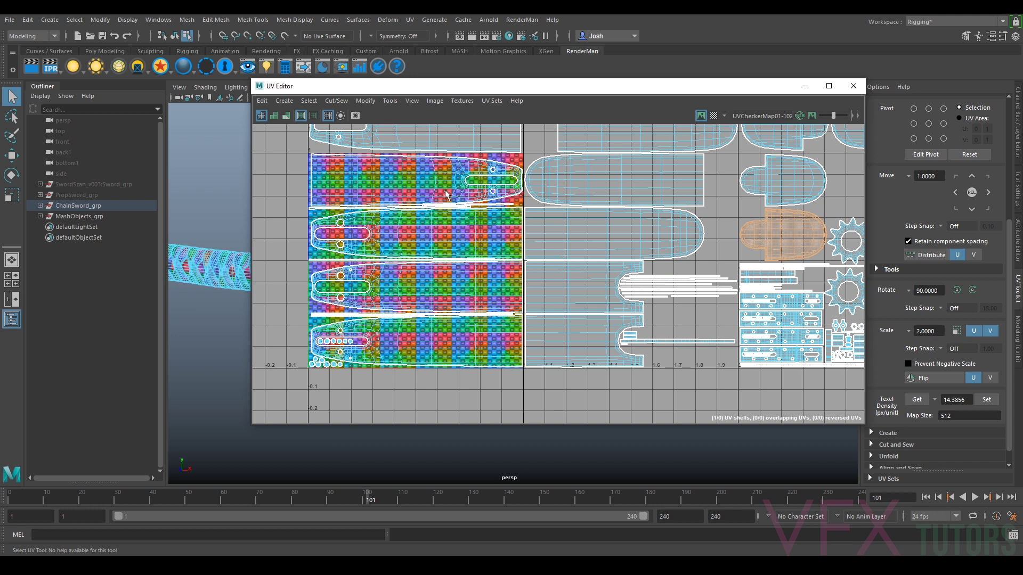
Examine the packing of the gear, drilled-plate and small-part shells in the third lower tile
middle_click_drag(757, 292, 685, 279, "alt")
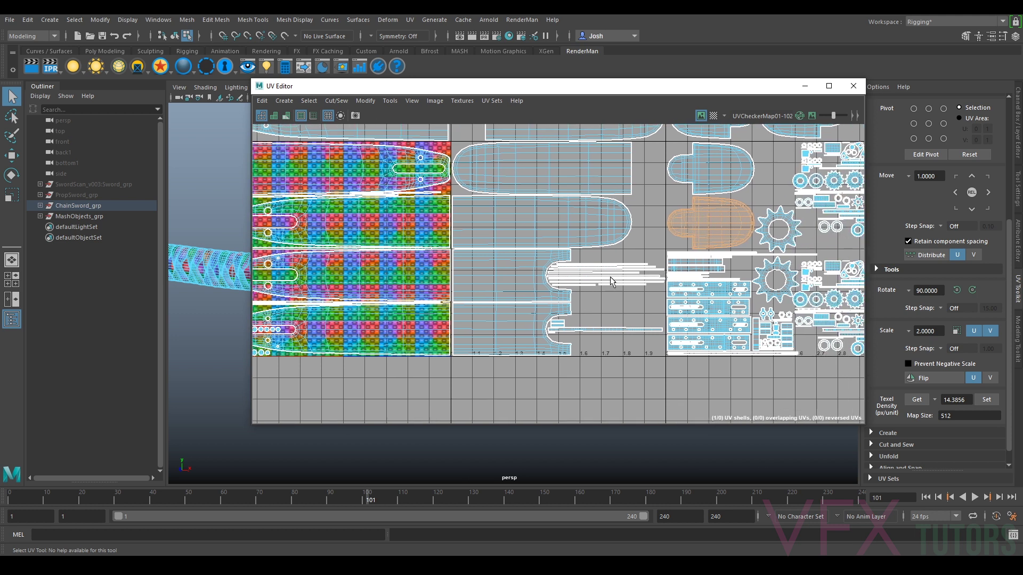
middle_click_drag(775, 240, 563, 253, "alt")
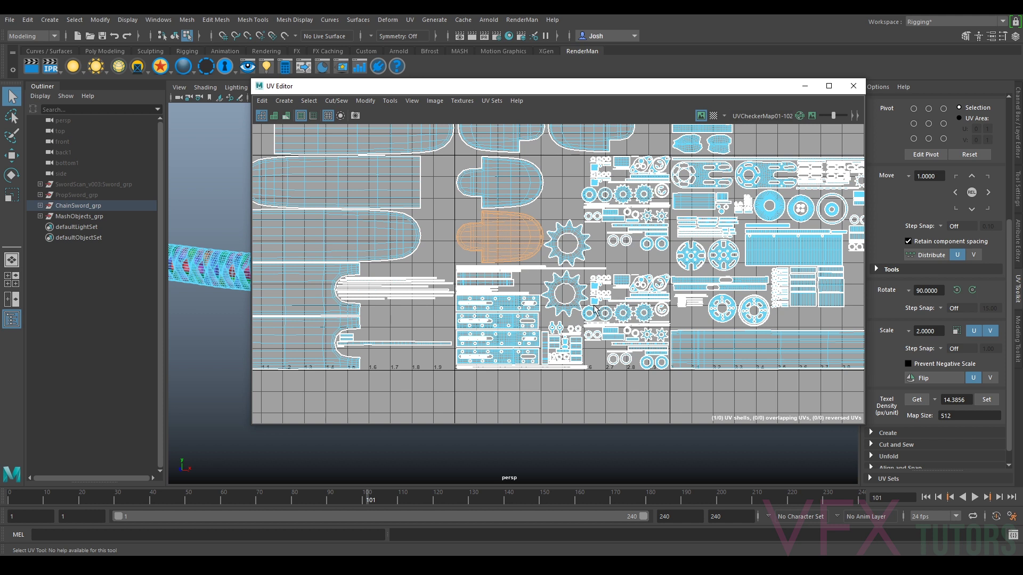
scroll(609, 315, "up", 2)
scroll(609, 315, "up", 1)
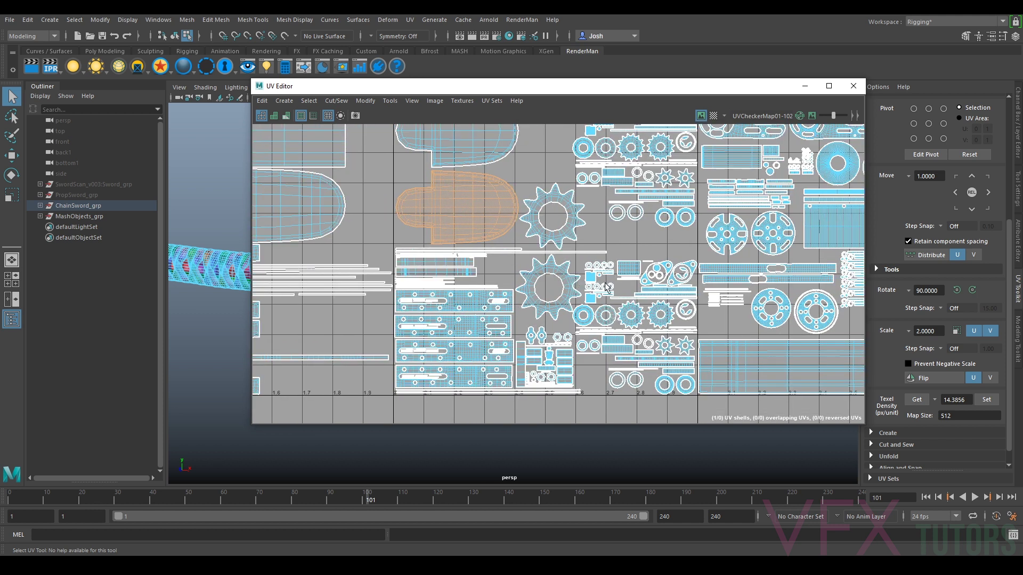
middle_click_drag(664, 164, 676, 221, "alt")
middle_click_drag(689, 363, 716, 284, "alt")
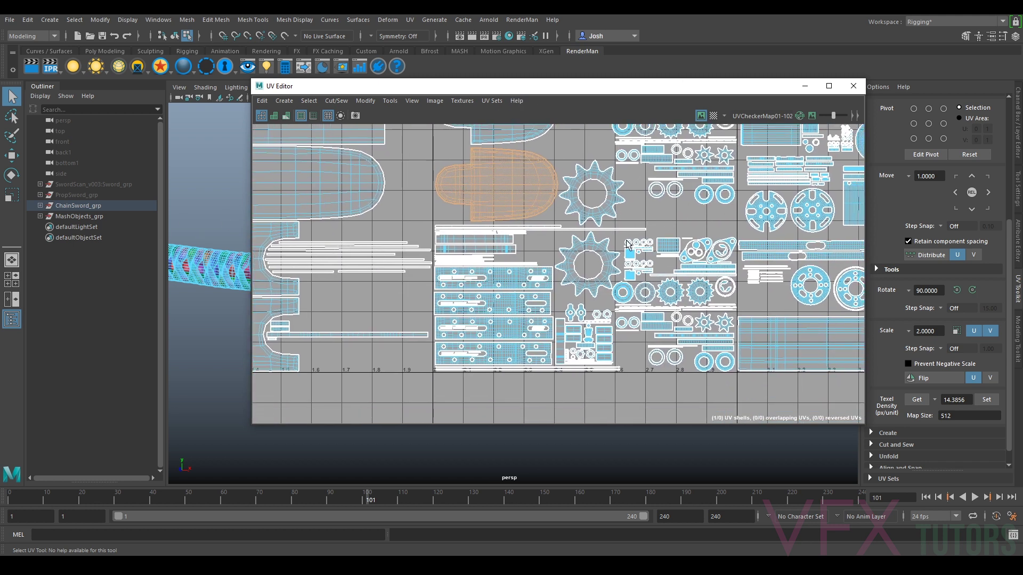
Examine how the disc, bracket and plate shells fill the fourth lower tile beside the third tile's small parts
middle_click_drag(622, 245, 617, 270, "alt")
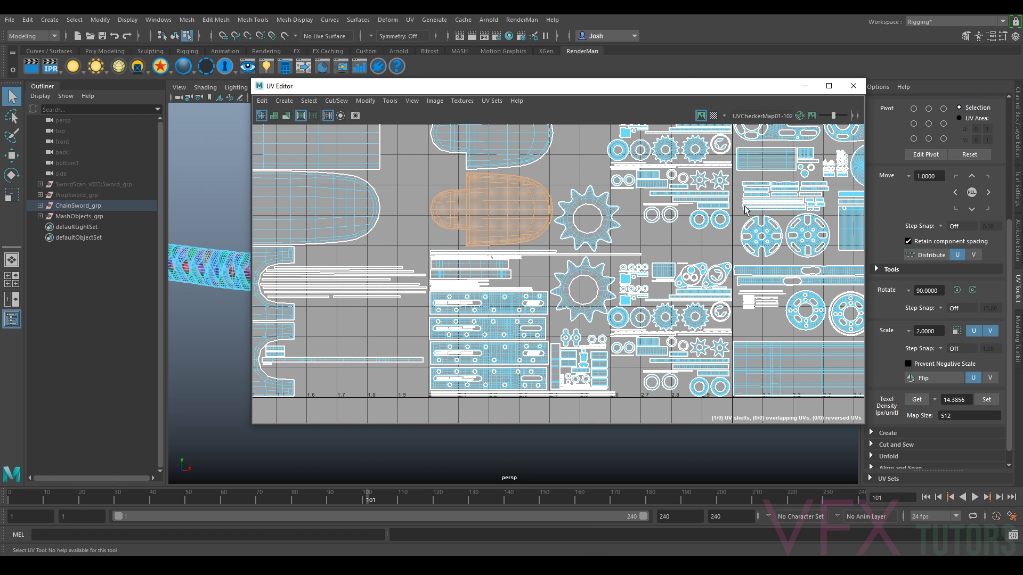
middle_click_drag(693, 166, 667, 195, "alt")
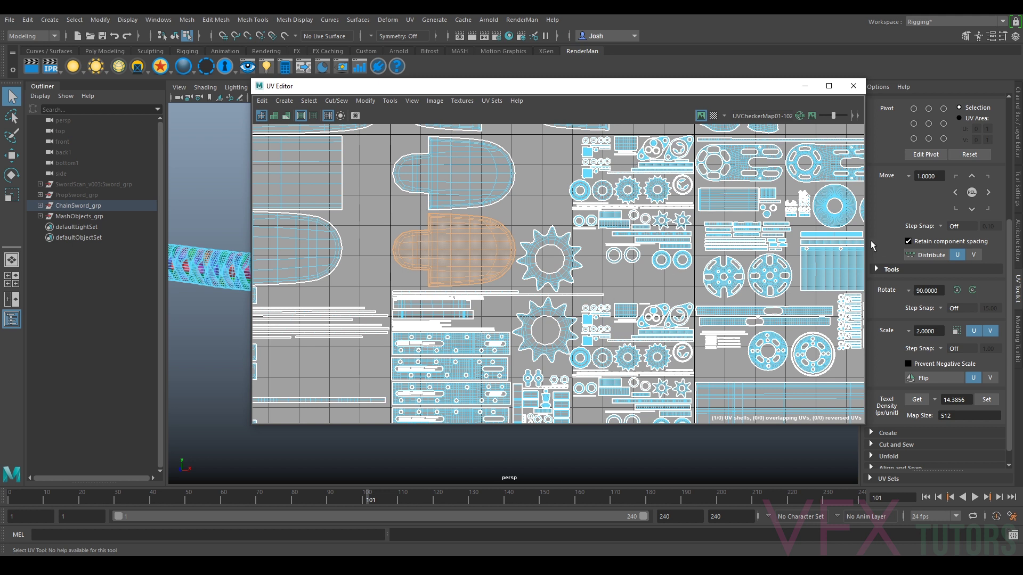
scroll(531, 204, "down", 4)
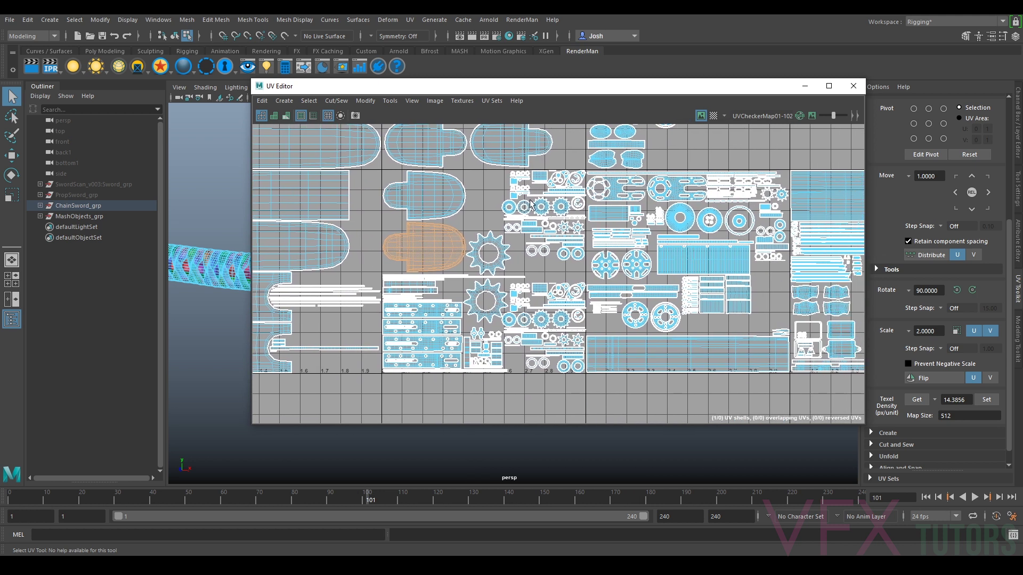
scroll(711, 260, "up", 4)
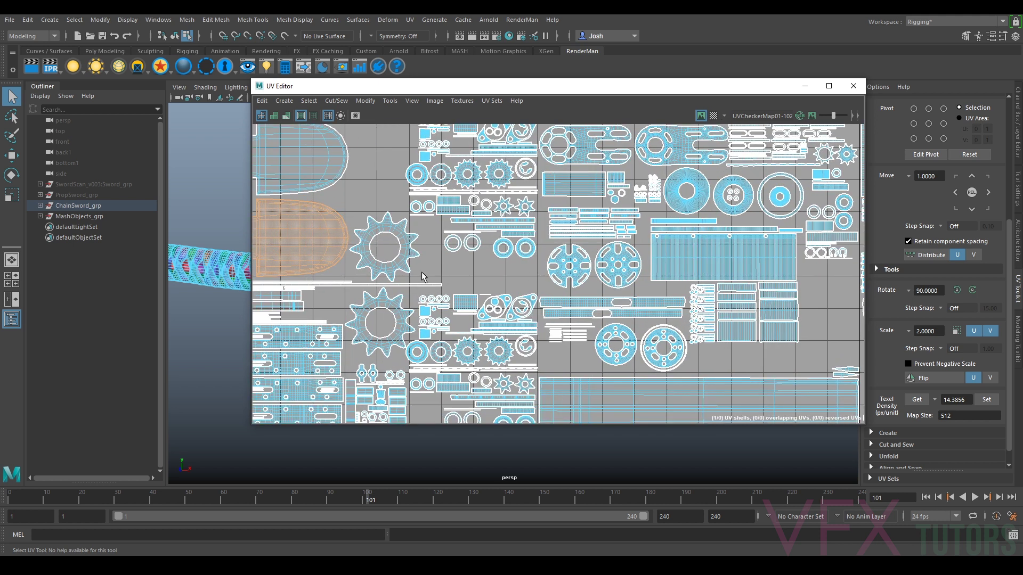
scroll(497, 300, "up", 1)
middle_click_drag(498, 300, 581, 237, "alt")
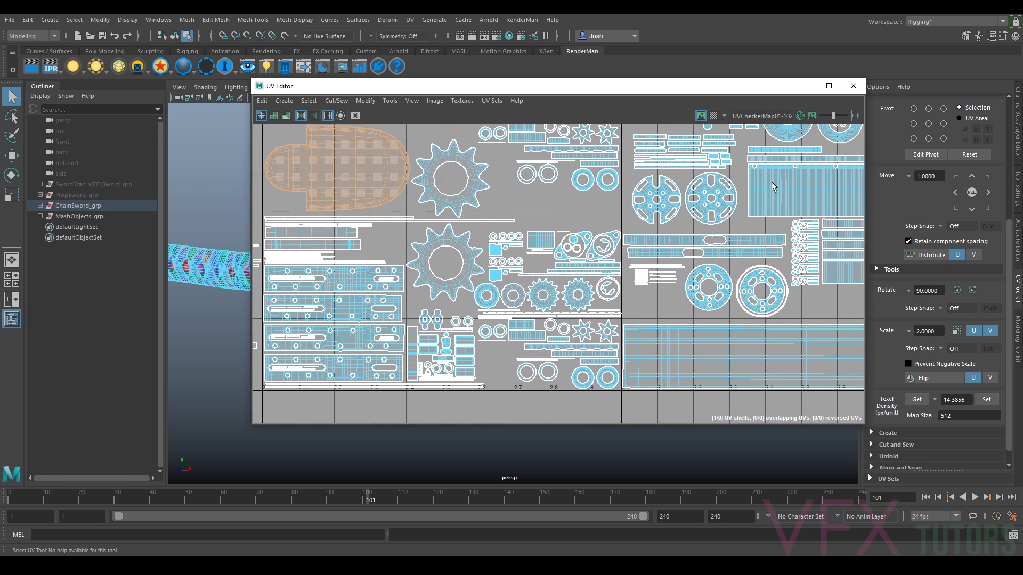
middle_click_drag(771, 181, 665, 200, "alt")
scroll(755, 166, "up", 5)
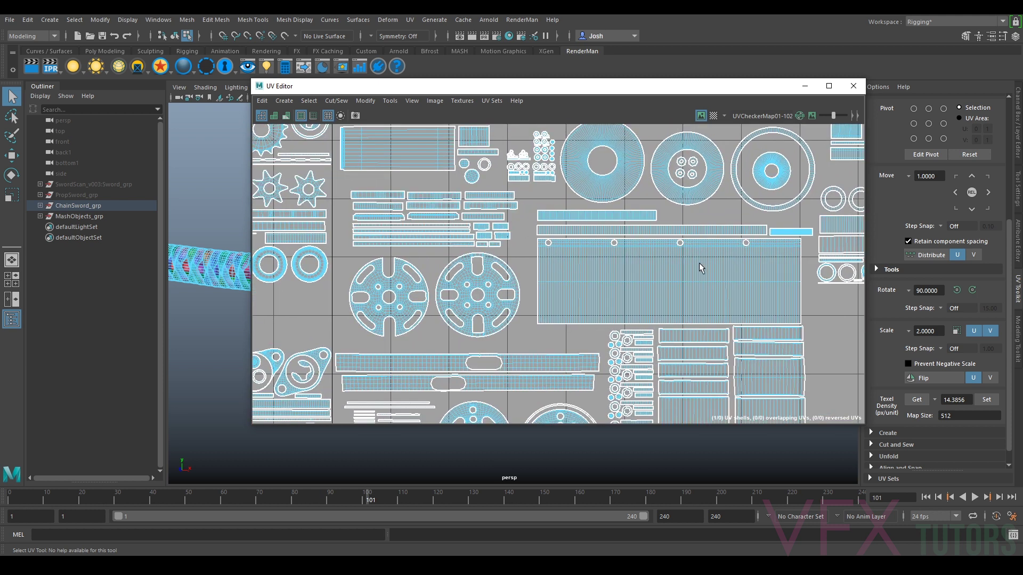
scroll(699, 263, "down", 3)
middle_click_drag(604, 175, 671, 272, "alt")
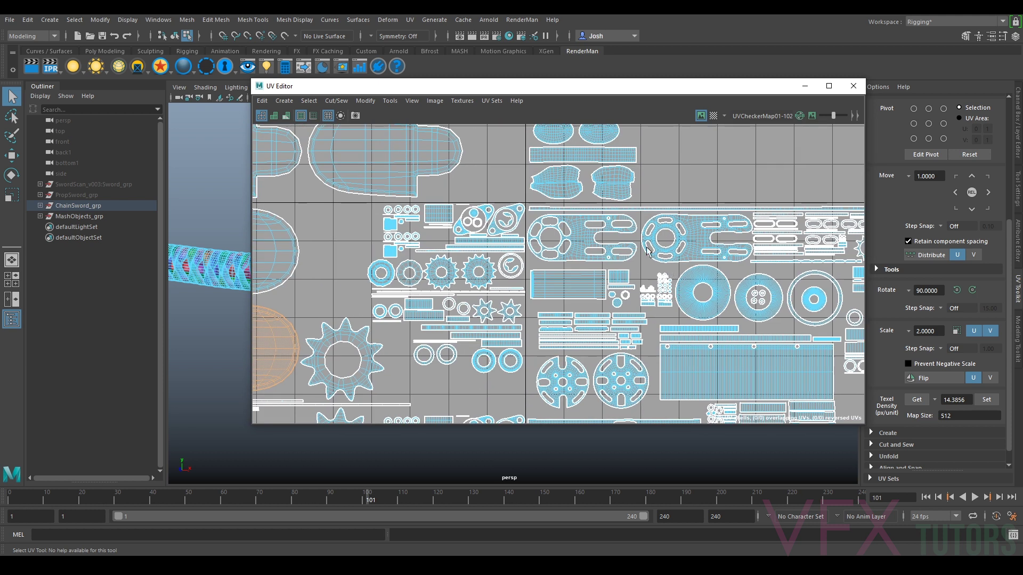
middle_click_drag(781, 353, 667, 281, "alt")
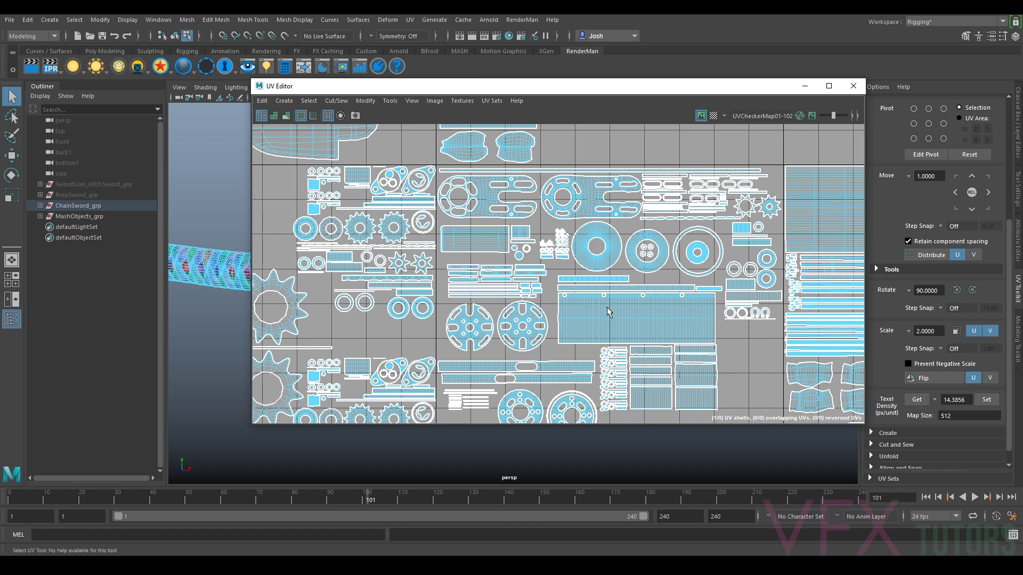
Compare the packing of the third and fourth lower tiles with that of the fifth
middle_click_drag(781, 319, 644, 239, "alt")
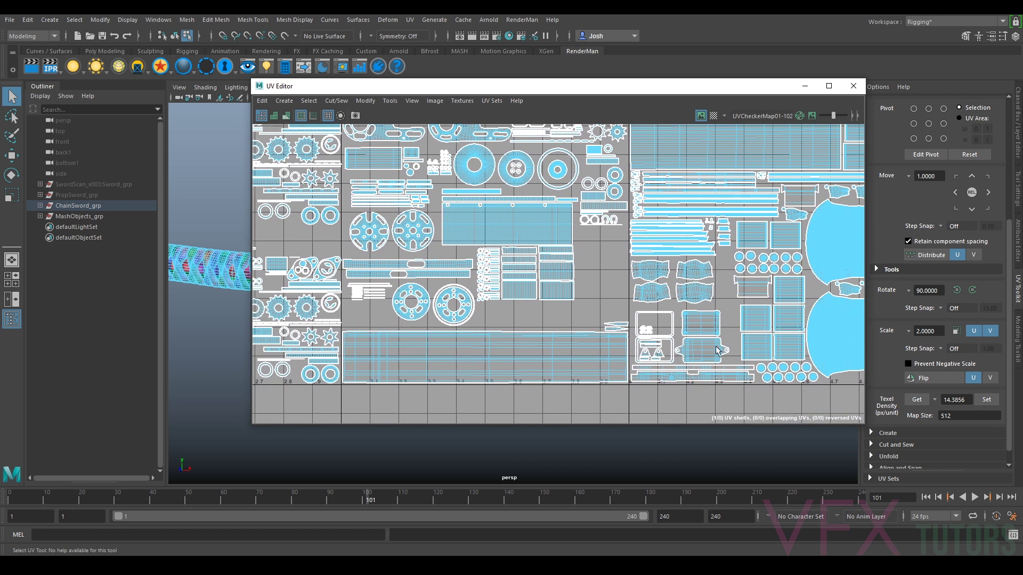
scroll(708, 337, "up", 1)
middle_click_drag(403, 220, 576, 200, "alt")
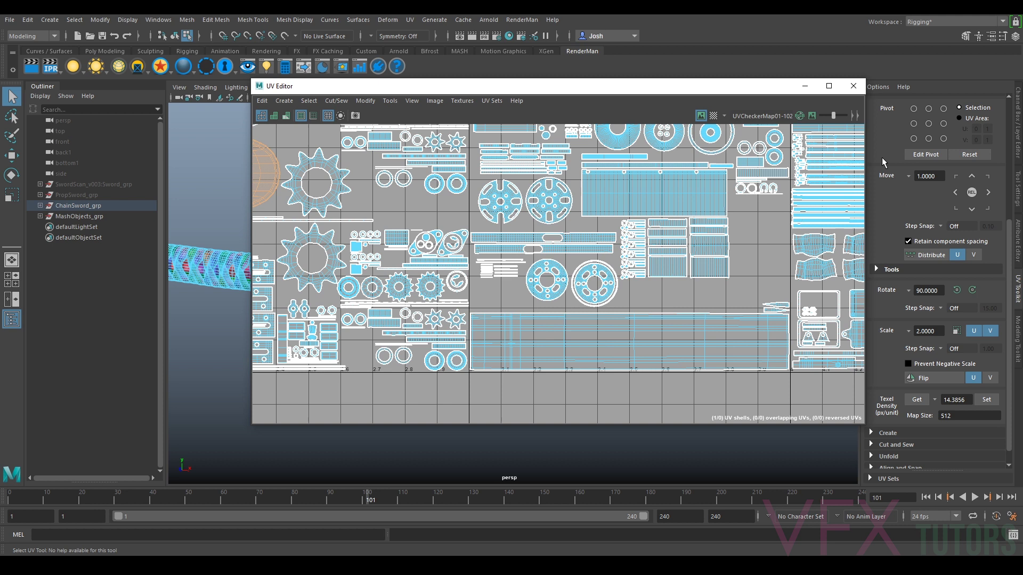
middle_click_drag(338, 264, 452, 286, "alt")
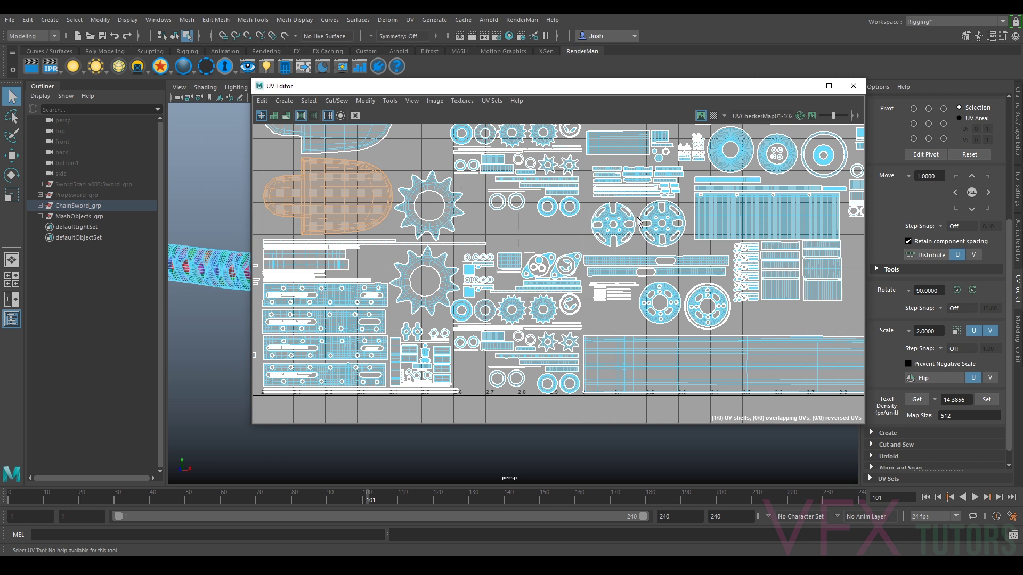
middle_click_drag(813, 184, 650, 223, "alt")
scroll(650, 224, "down", 1)
middle_click_drag(735, 228, 566, 235, "alt")
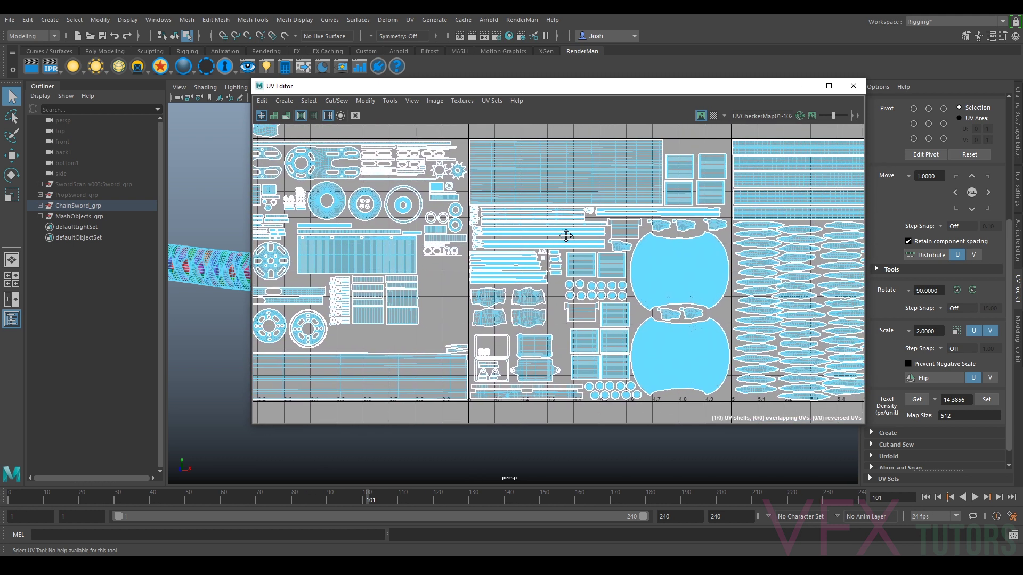
Select the large rectangular shell in the fifth lower tile and examine the strip, panel and disc shells packed around it
scroll(605, 209, "up", 1)
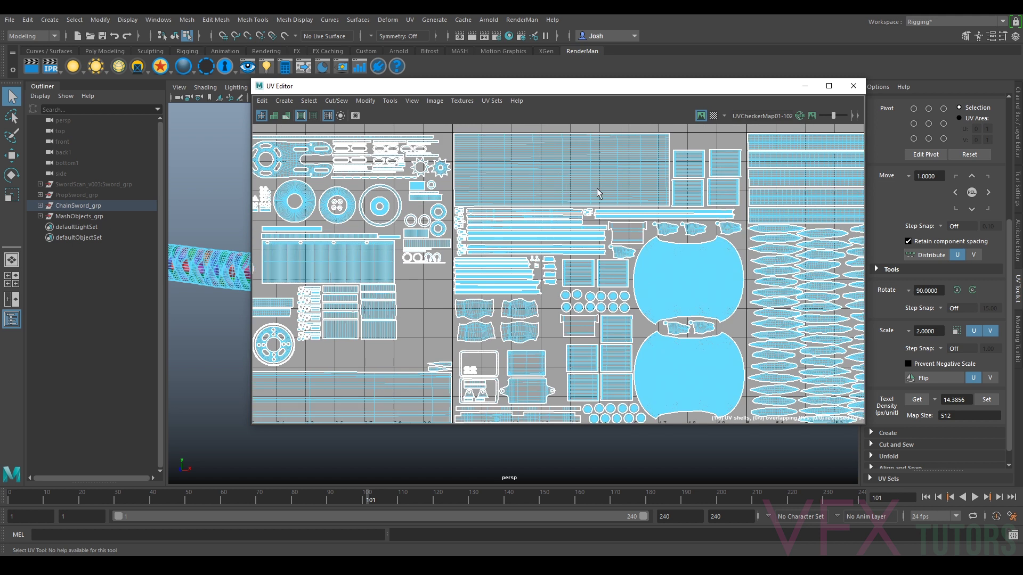
left_click(574, 168)
middle_click_drag(639, 306, 665, 255, "alt")
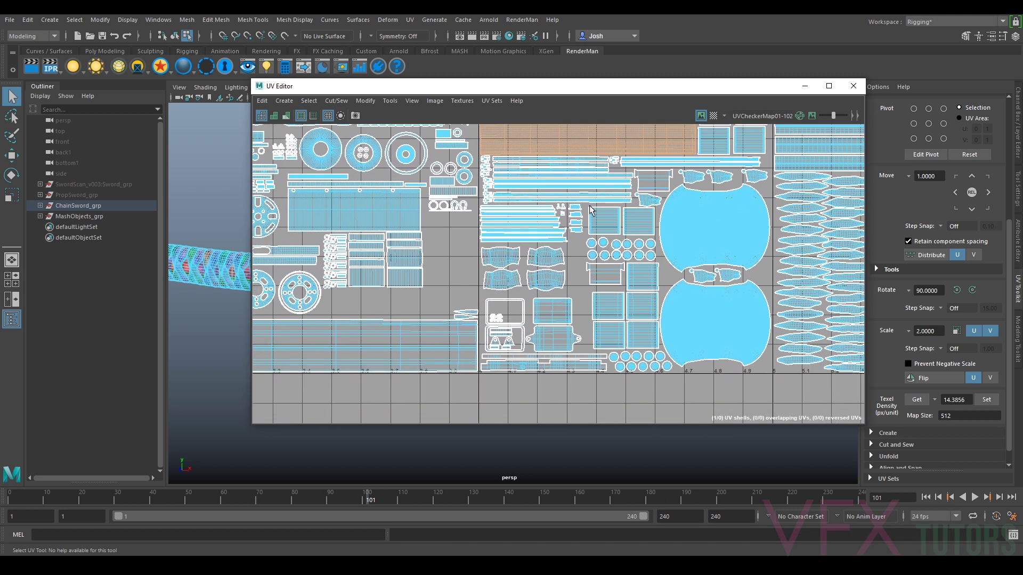
scroll(586, 187, "up", 2)
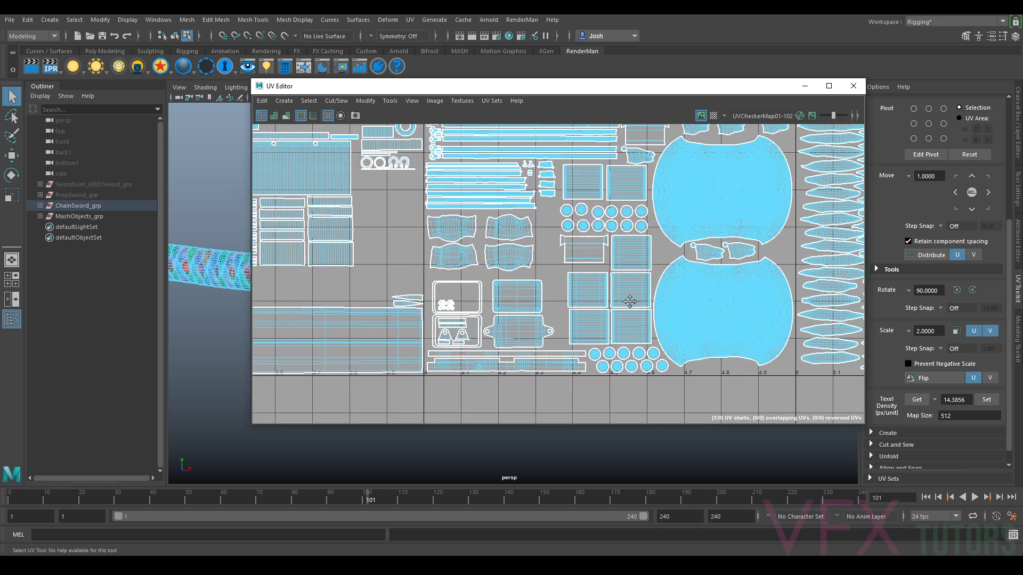
middle_click_drag(659, 373, 568, 292, "alt")
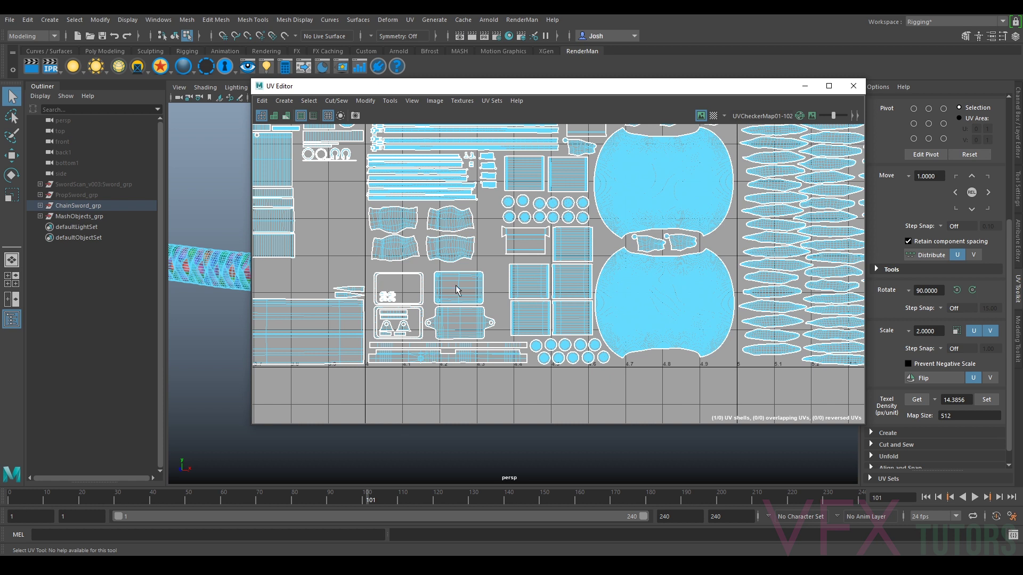
scroll(461, 208, "up", 1)
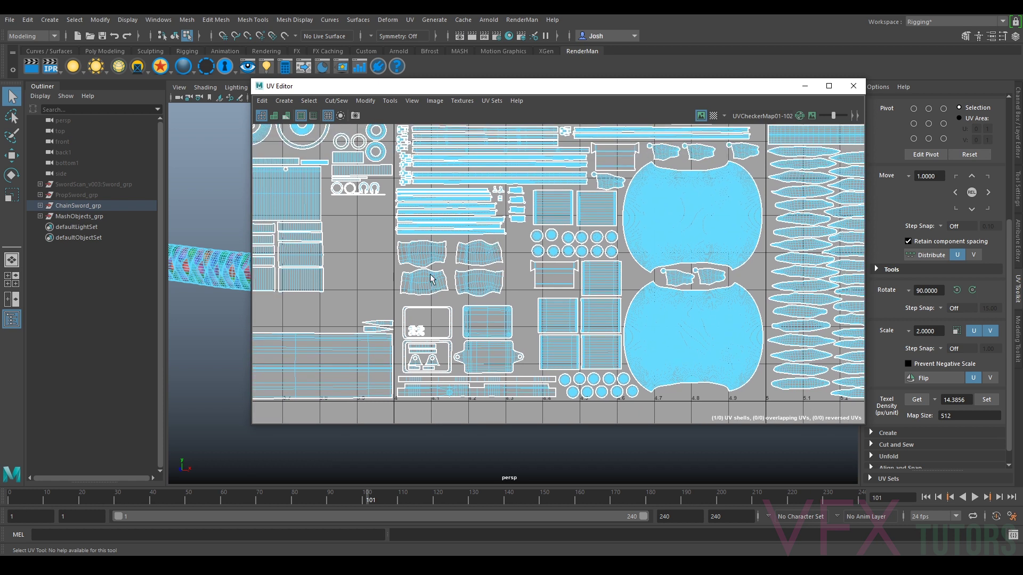
scroll(448, 223, "up", 3)
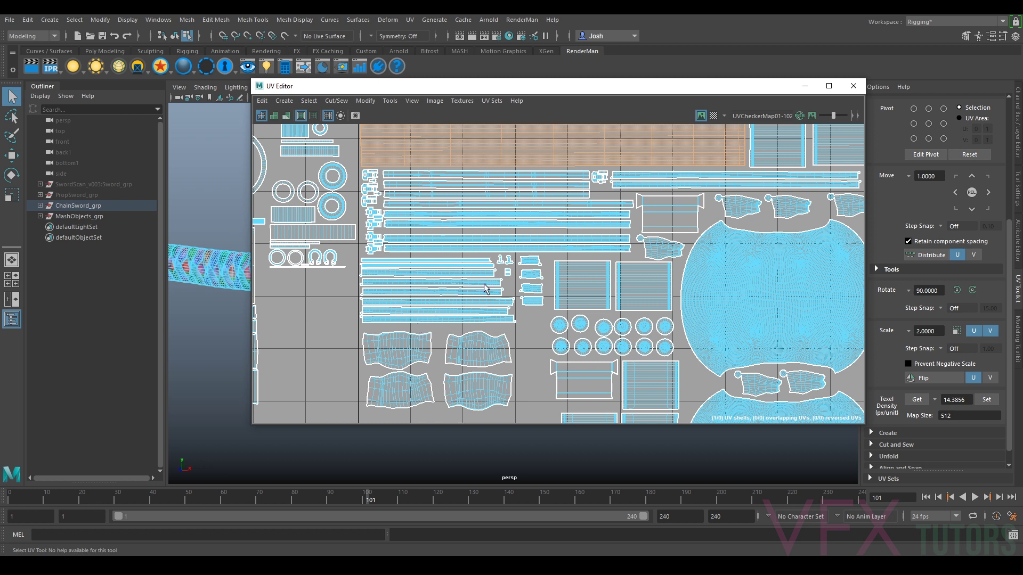
scroll(434, 283, "up", 3)
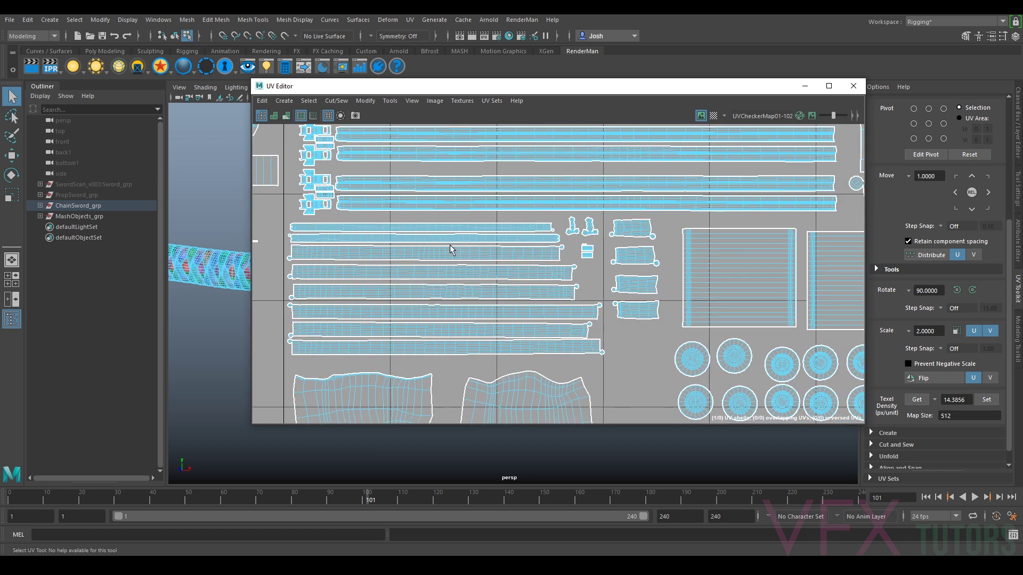
scroll(514, 255, "down", 1)
scroll(437, 258, "down", 3)
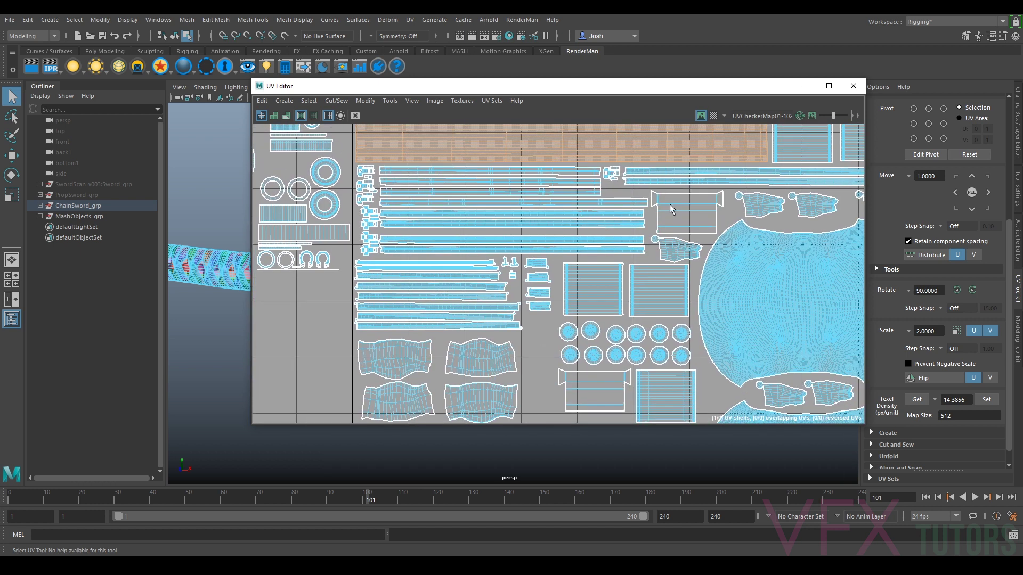
scroll(782, 278, "down", 2)
middle_click_drag(733, 249, 554, 314, "alt")
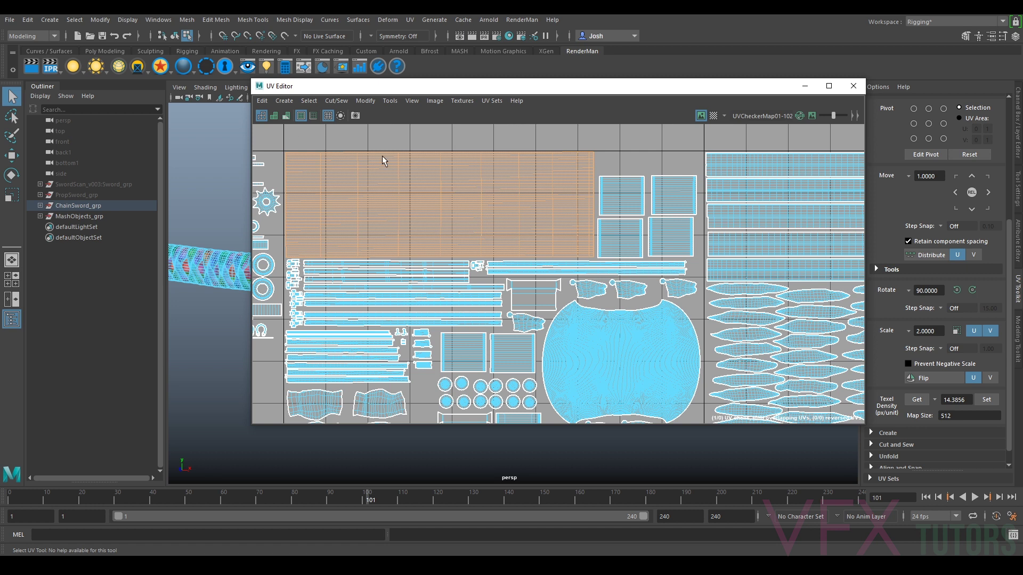
Examine the packing of the long strips and pointed leaf-shaped shells in the sixth lower tile
scroll(440, 195, "down", 1)
scroll(467, 206, "down", 1)
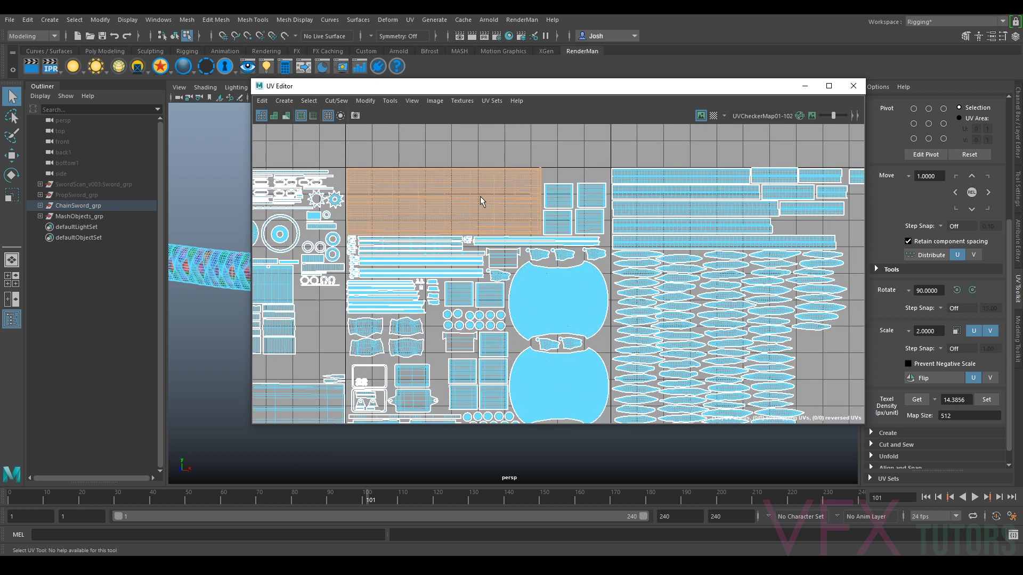
scroll(474, 208, "down", 1)
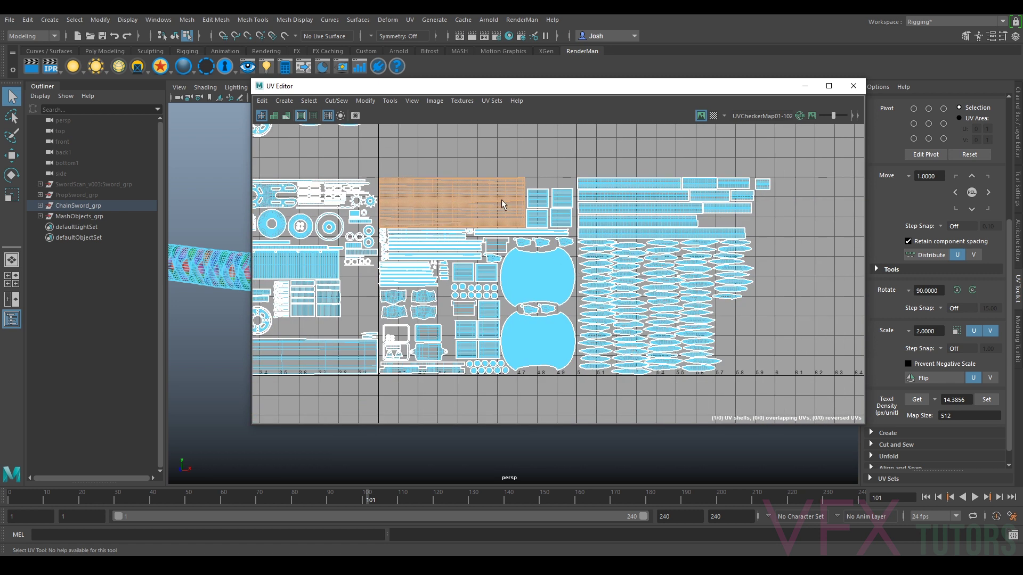
middle_click_drag(657, 273, 597, 266, "alt")
scroll(597, 266, "up", 1)
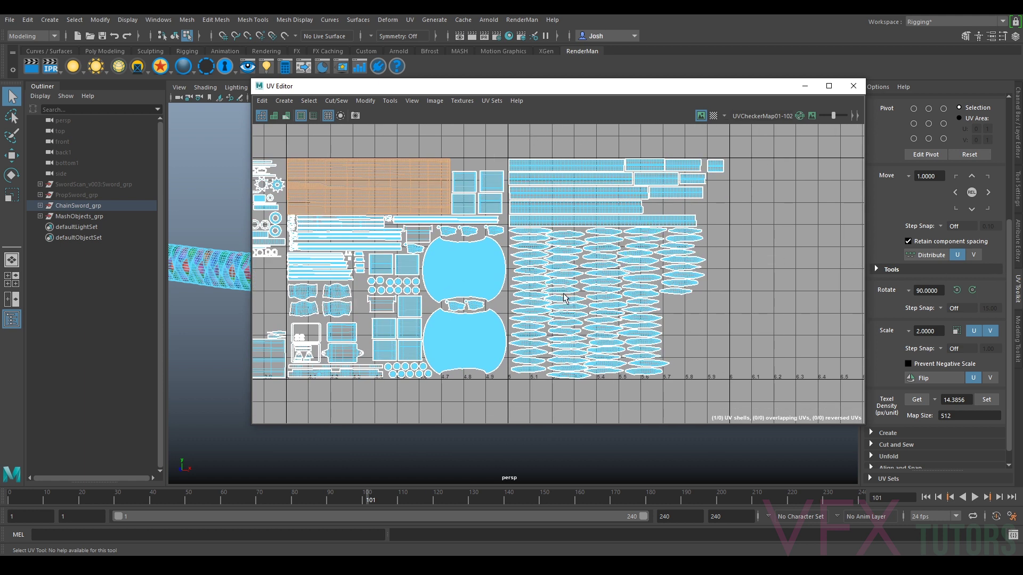
scroll(602, 300, "up", 1)
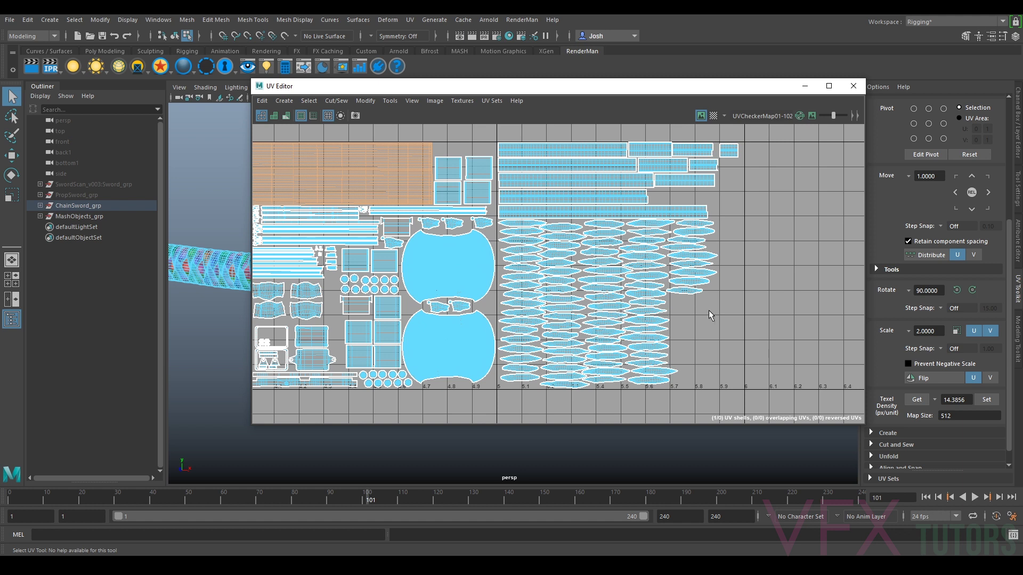
Return to the checkered blade shells in the first lower tile and move the UV Editor window aside to expose the viewport
scroll(666, 310, "down", 1)
middle_click_drag(547, 275, 783, 283, "alt")
scroll(526, 263, "down", 1)
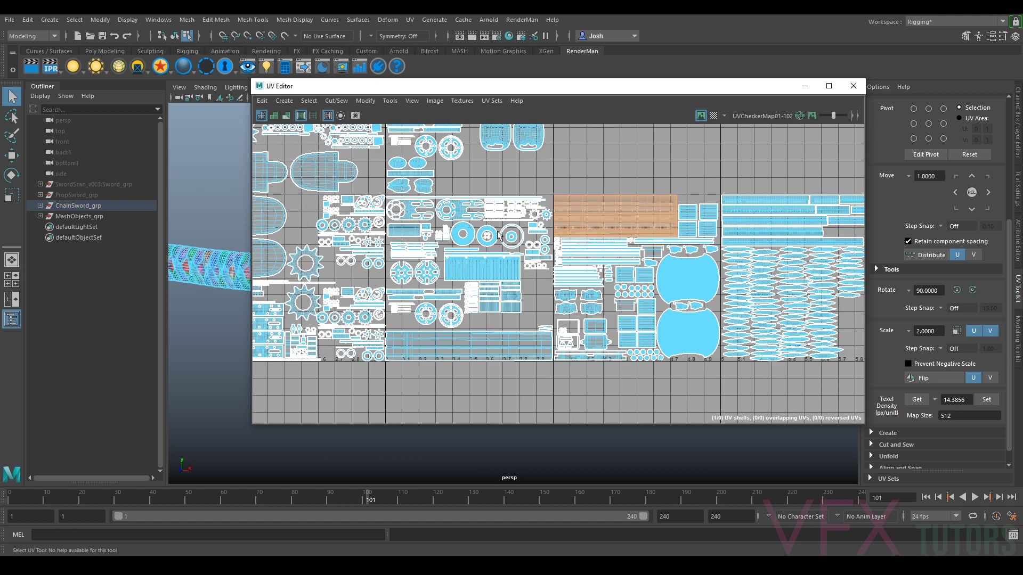
middle_click_drag(499, 234, 772, 250, "alt")
middle_click_drag(462, 240, 573, 263, "alt")
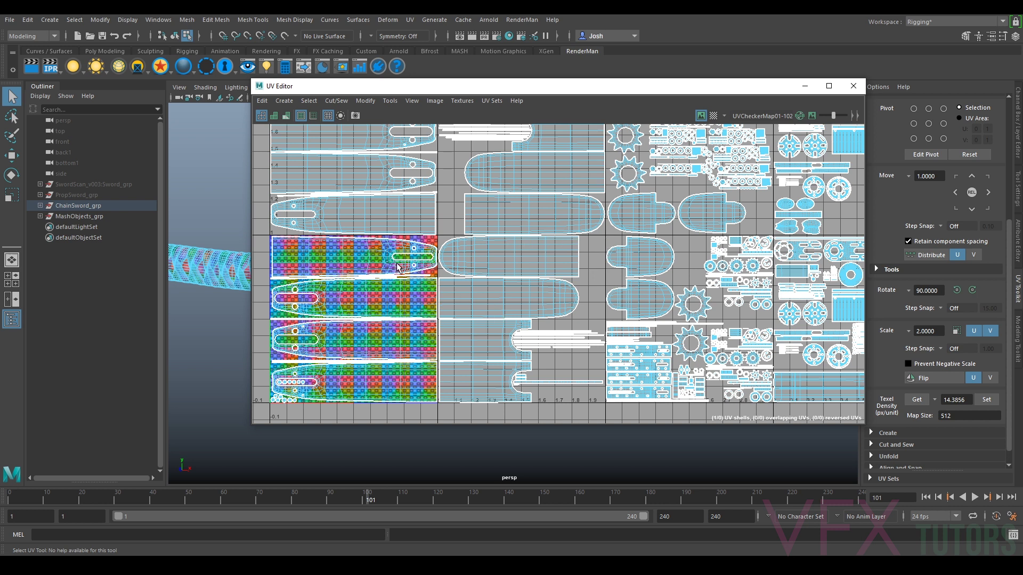
left_click_drag(487, 86, 575, 102)
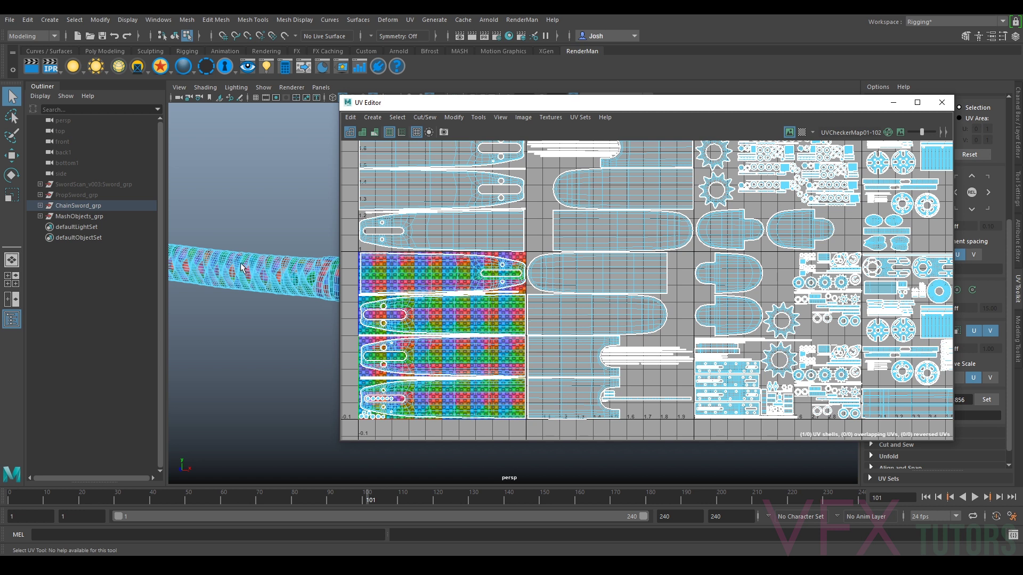
Inspect the checker pattern on the chainsword's guard and rounded blade plates in the viewport
middle_click_drag(241, 268, 100, 207, "alt")
scroll(251, 261, "down", 4)
left_click_drag(251, 260, 272, 294, "alt")
middle_click_drag(272, 294, 194, 277, "alt")
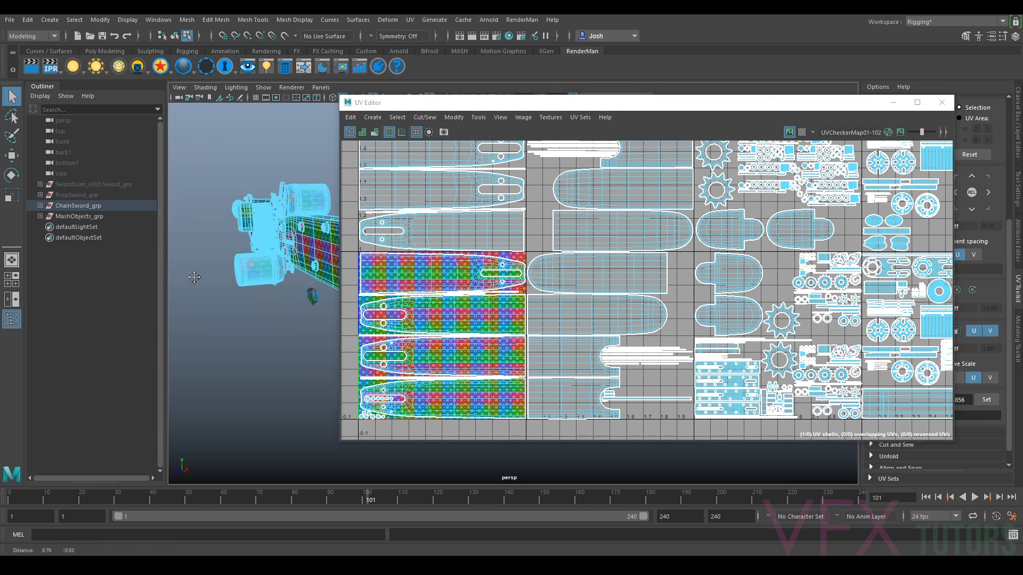
left_click_drag(194, 277, 304, 221, "alt")
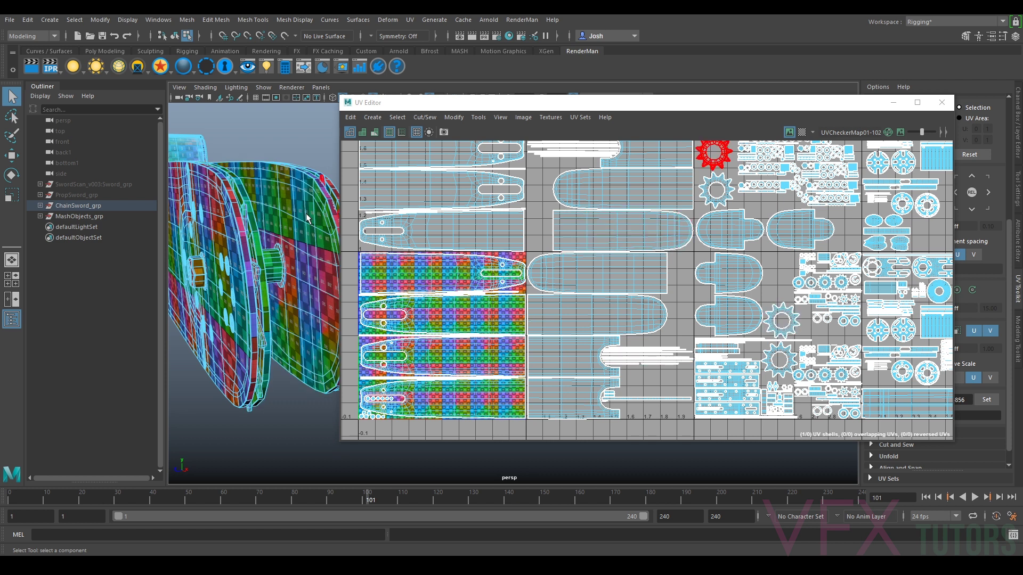
middle_click(590, 284)
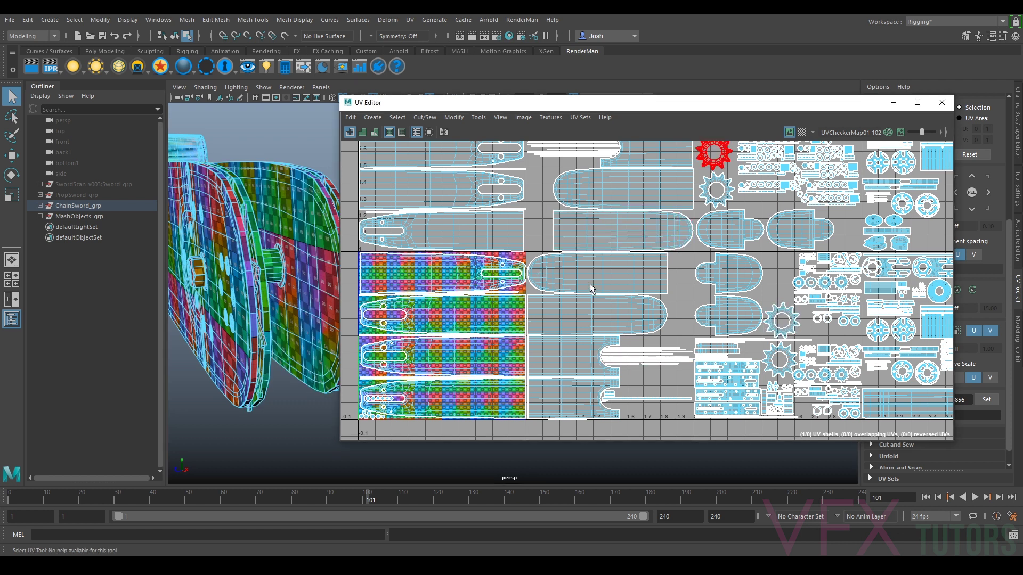
Select the topmost blade shell in the upper first-column tile
middle_click_drag(449, 326, 480, 364, "alt")
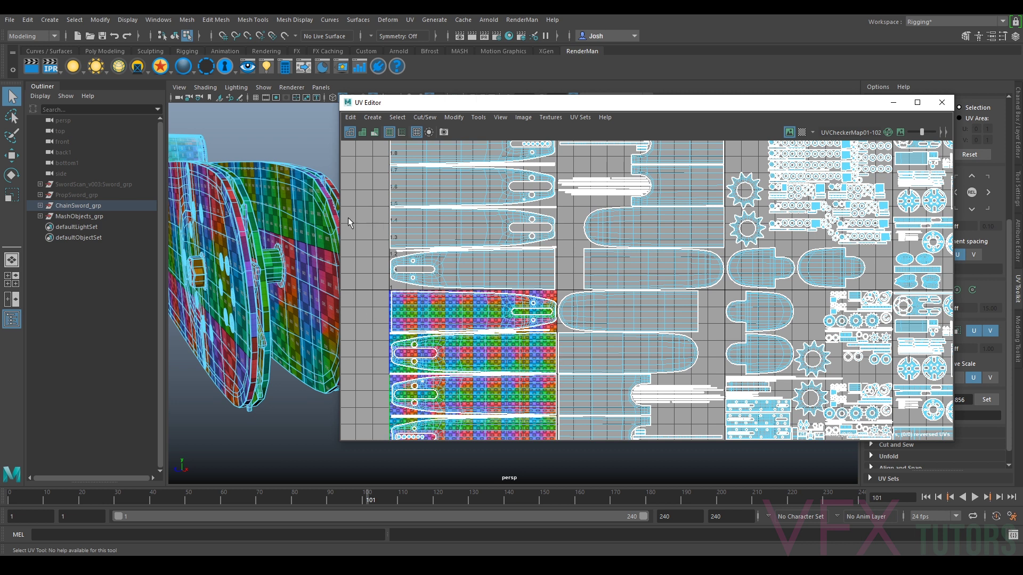
middle_click_drag(609, 261, 646, 287, "alt")
left_click(527, 207)
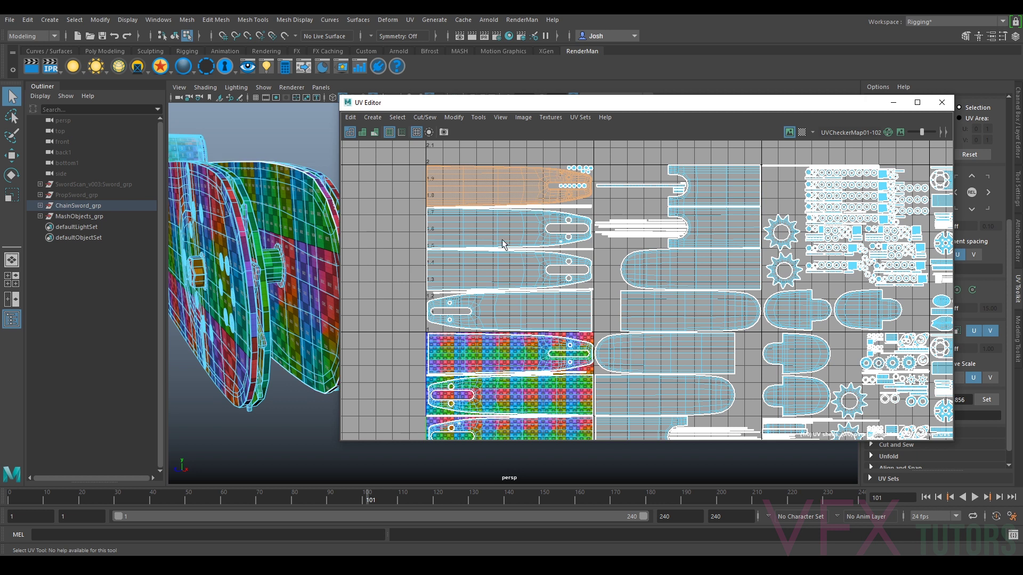
Inspect the checker labels and square sizes across the side of the blade at close range
left_click_drag(320, 288, 350, 279, "alt")
scroll(402, 266, "up", 3)
scroll(355, 280, "up", 2)
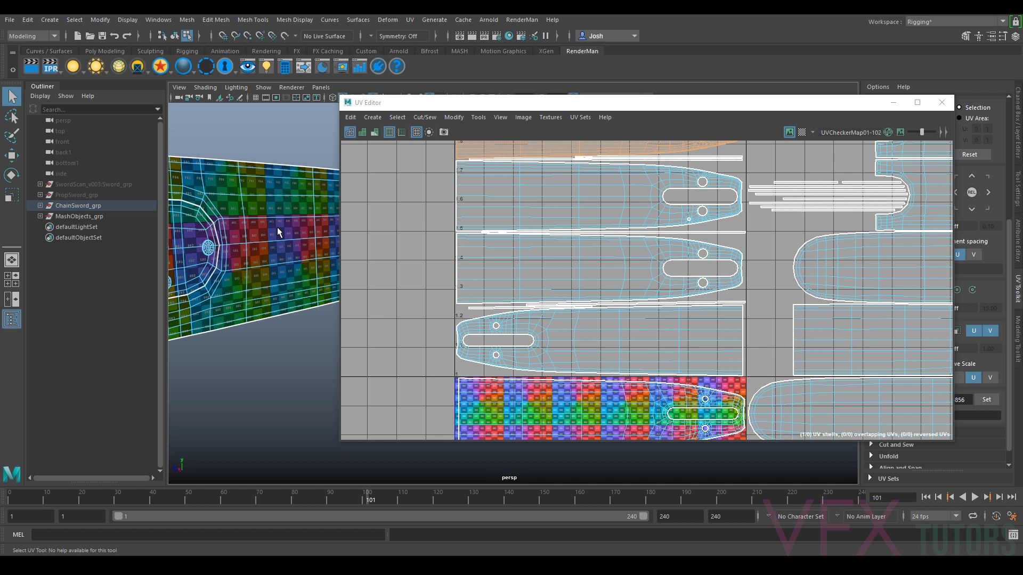
left_click_drag(282, 356, 228, 325, "alt")
middle_click_drag(228, 319, 293, 333, "alt")
scroll(293, 320, "up", 4)
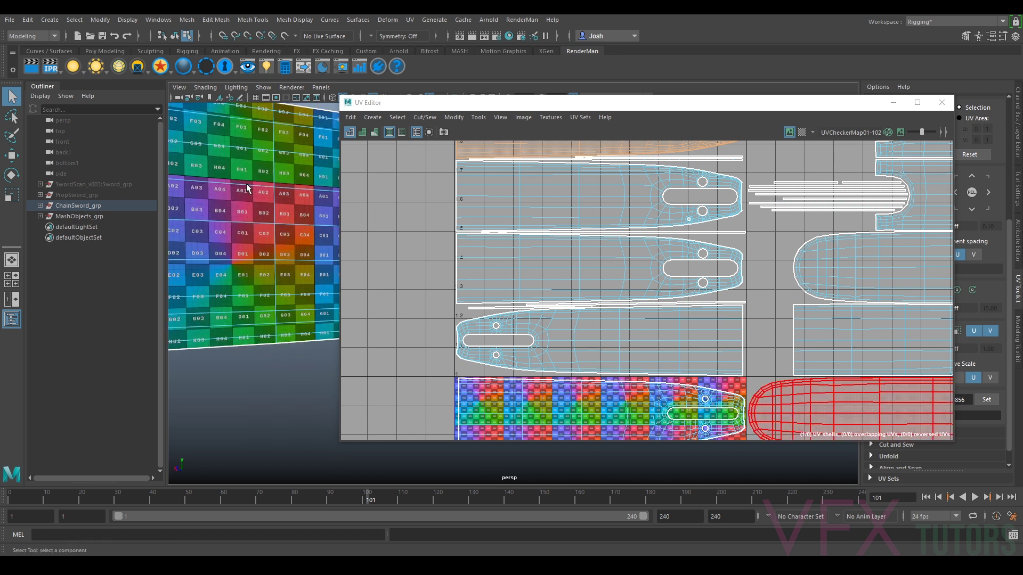
Shrink the UV Editor window to uncover more of the chainsword's blade in the viewport
scroll(270, 189, "down", 4)
left_click_drag(269, 254, 290, 274, "alt")
left_click_drag(341, 96, 341, 96)
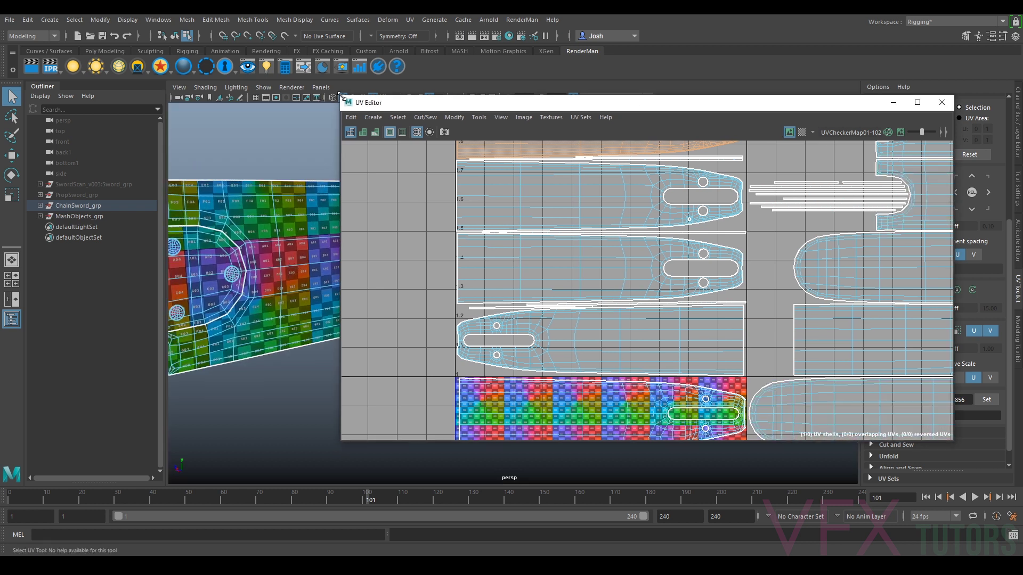
left_click_drag(554, 127, 554, 128)
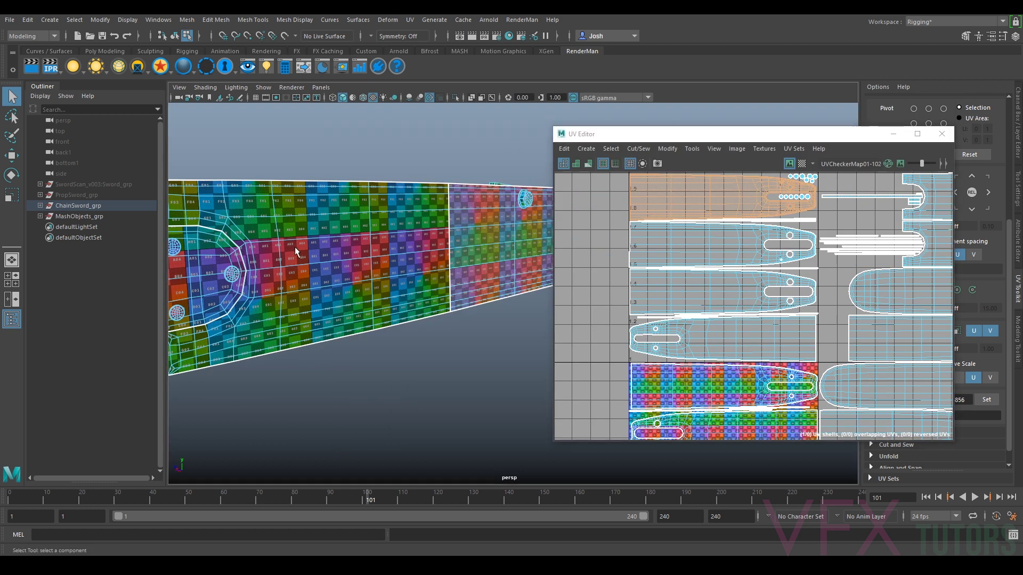
Clear the shell selection and inspect the checker pattern from the rounded blade tip along to the seam between blade sections
middle_click_drag(296, 251, 518, 218, "alt")
left_click(431, 350)
scroll(388, 286, "up", 4)
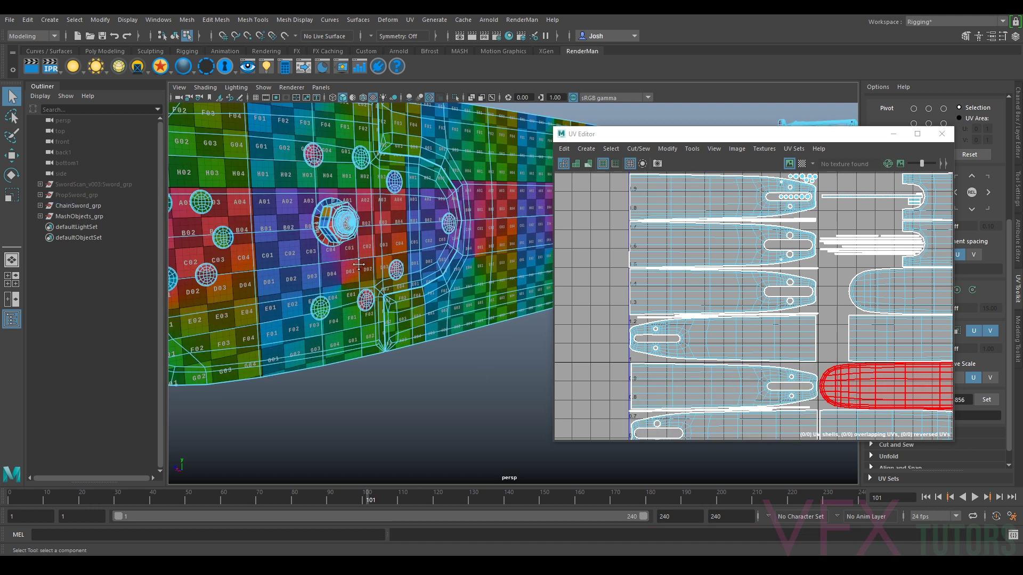
middle_click_drag(388, 286, 446, 258, "alt")
scroll(397, 241, "up", 1)
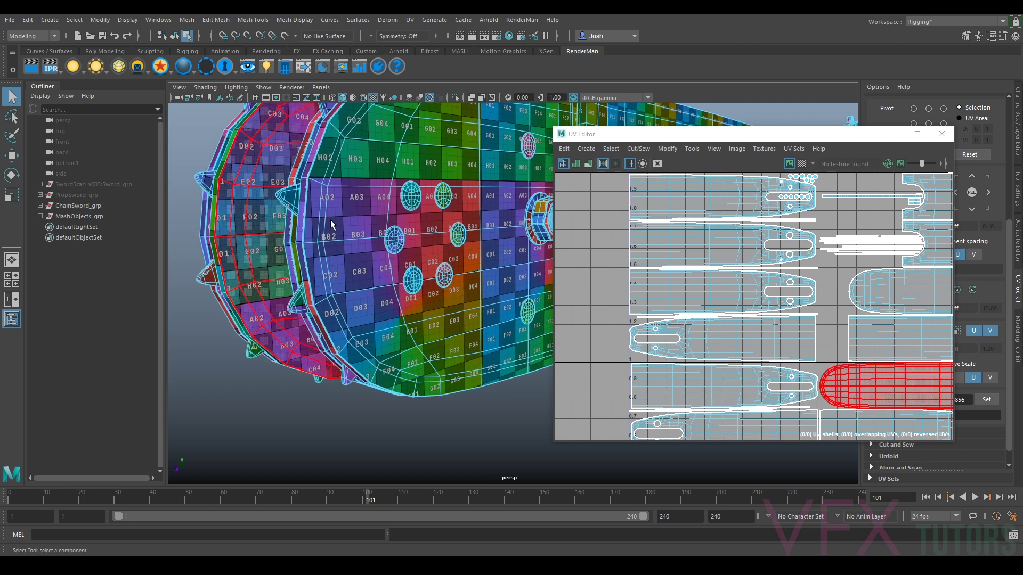
scroll(456, 230, "down", 3)
left_click_drag(458, 234, 472, 216, "alt")
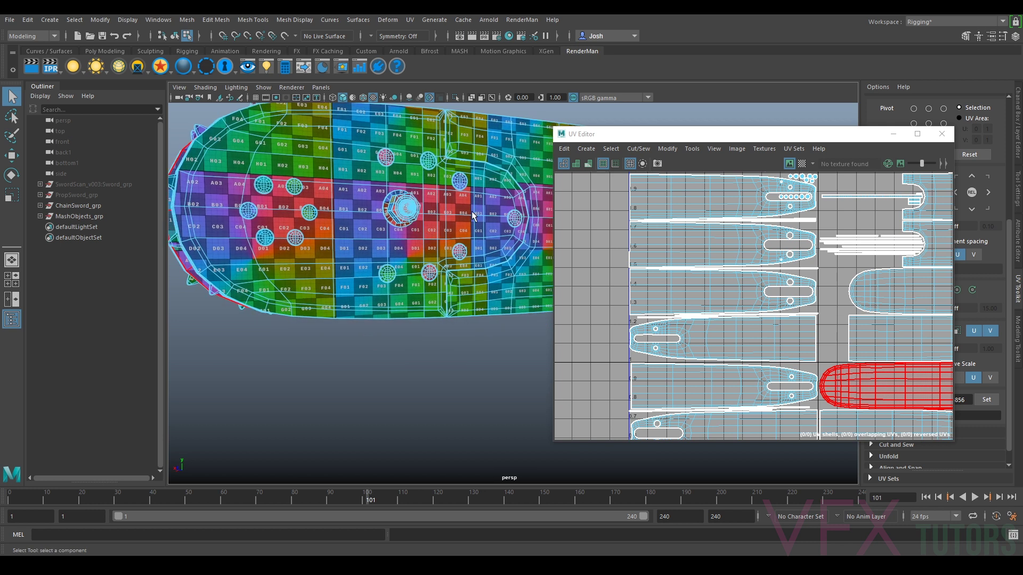
scroll(475, 209, "down", 1)
middle_click_drag(474, 209, 322, 232, "alt")
middle_click_drag(500, 238, 349, 240, "alt")
left_click_drag(483, 273, 474, 279, "alt")
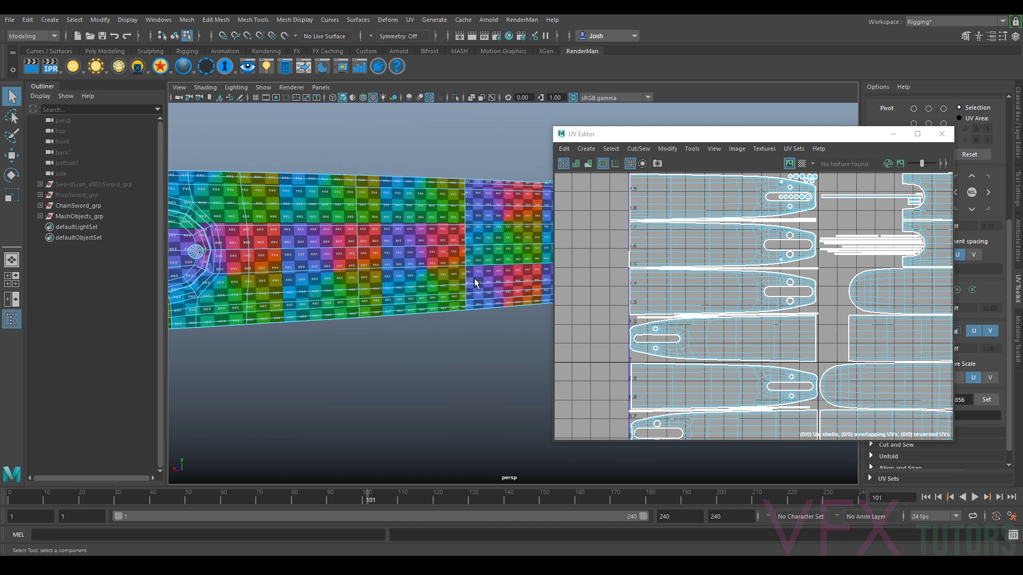
Survey the blade and small-part shells across all the UDIM tiles in the UV Editor
middle_click_drag(898, 277, 773, 273, "alt")
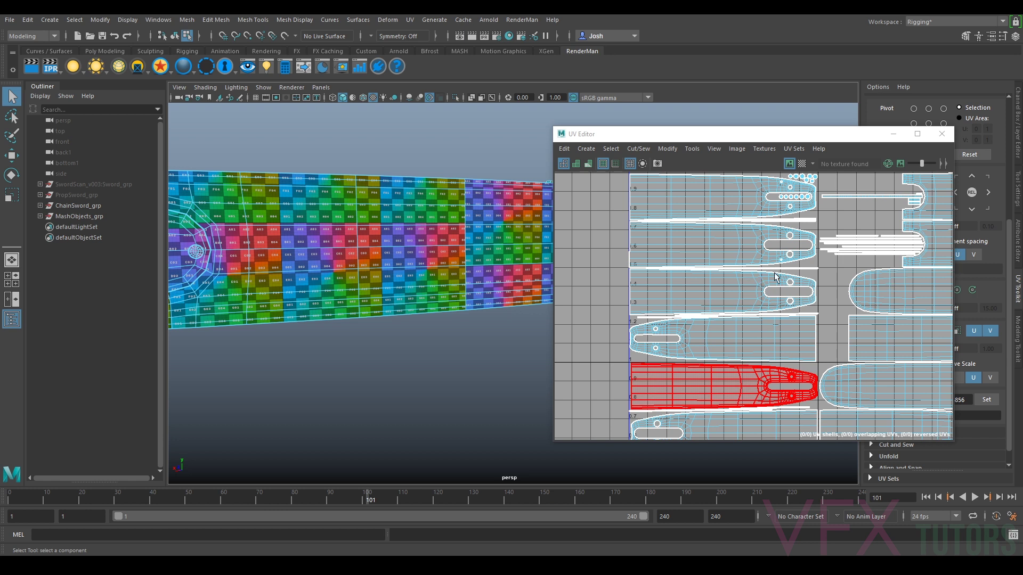
scroll(778, 271, "down", 3)
scroll(788, 277, "down", 2)
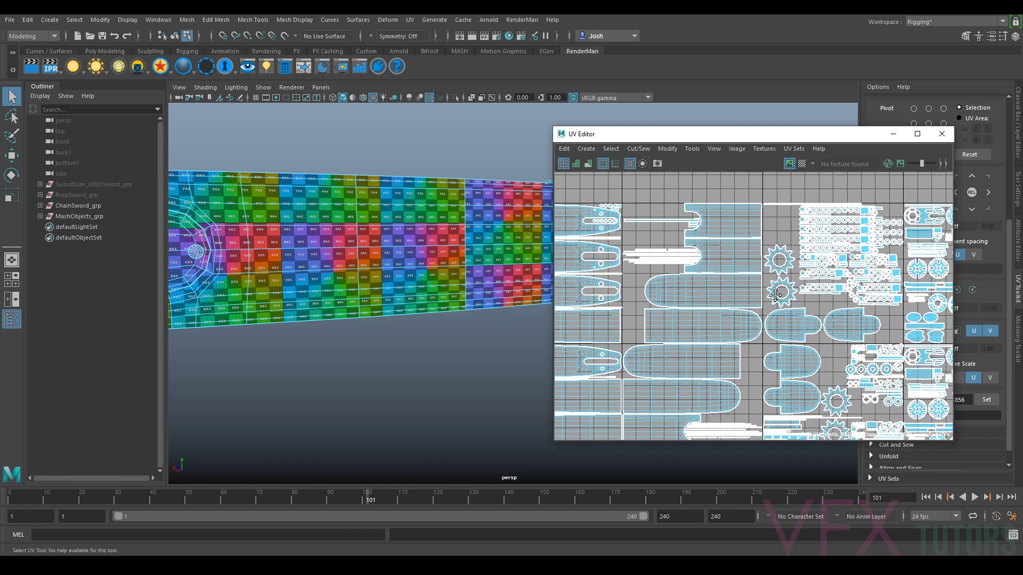
scroll(770, 267, "down", 1)
scroll(627, 260, "up", 2)
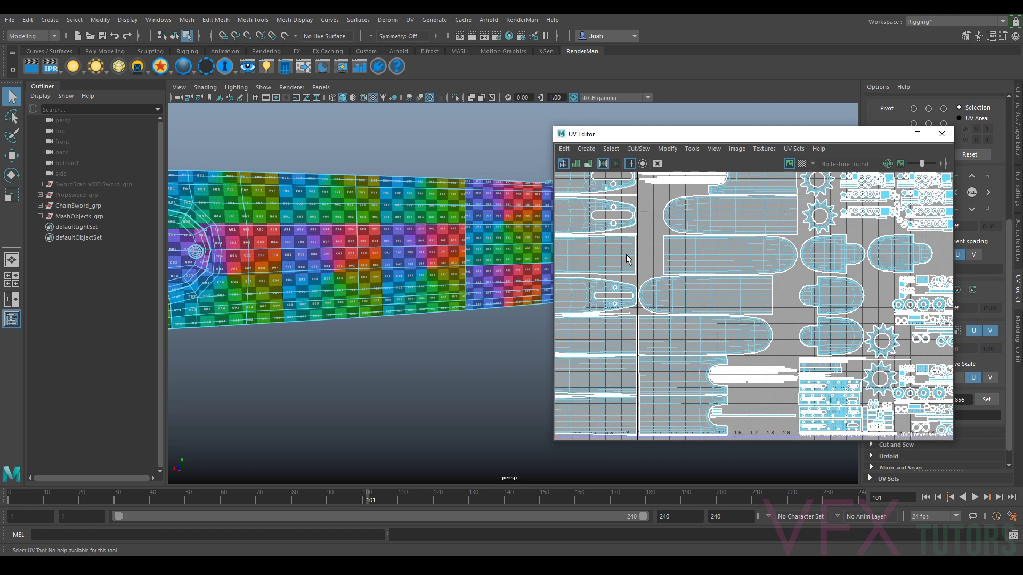
scroll(636, 252, "down", 2)
middle_click_drag(693, 245, 782, 288, "alt")
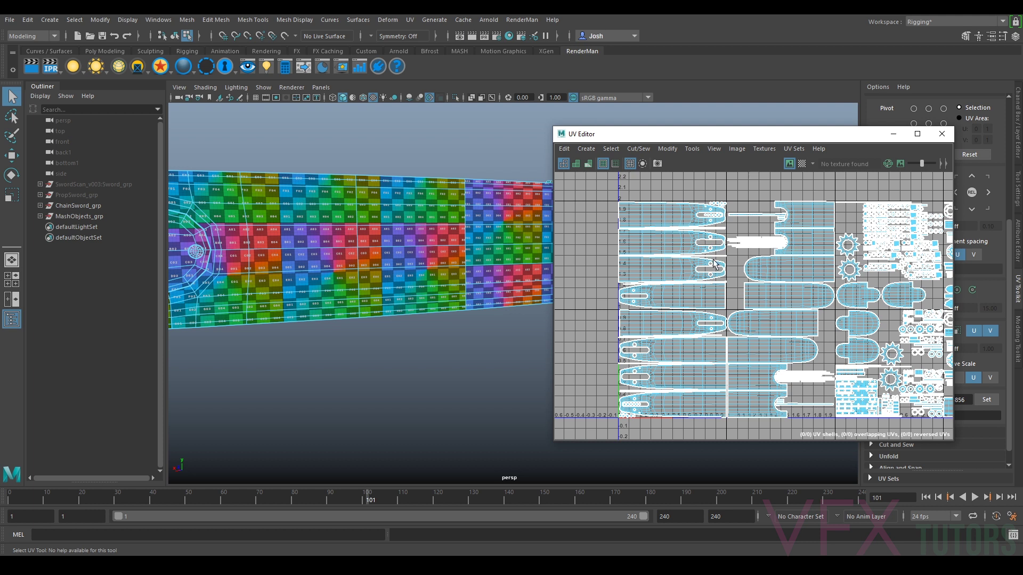
Examine how the sprockets and small-part shells are packed in the third-column upper tile
scroll(820, 271, "up", 5)
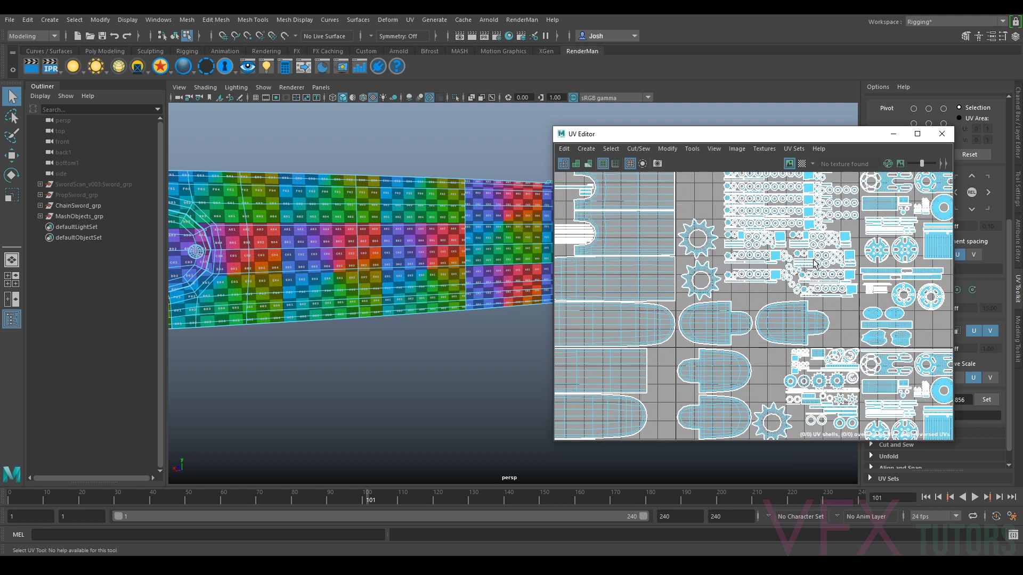
mouse_move(795, 281)
middle_mouse_down("alt")
mouse_move(664, 269)
mouse_move(806, 274)
middle_mouse_up("alt")
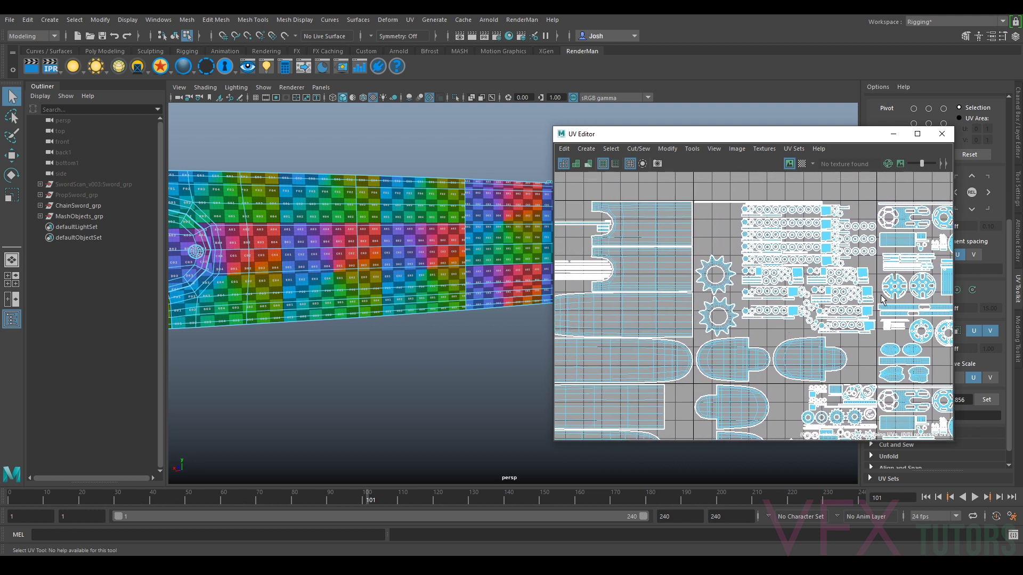
scroll(881, 295, "up", 3)
scroll(702, 267, "down", 1)
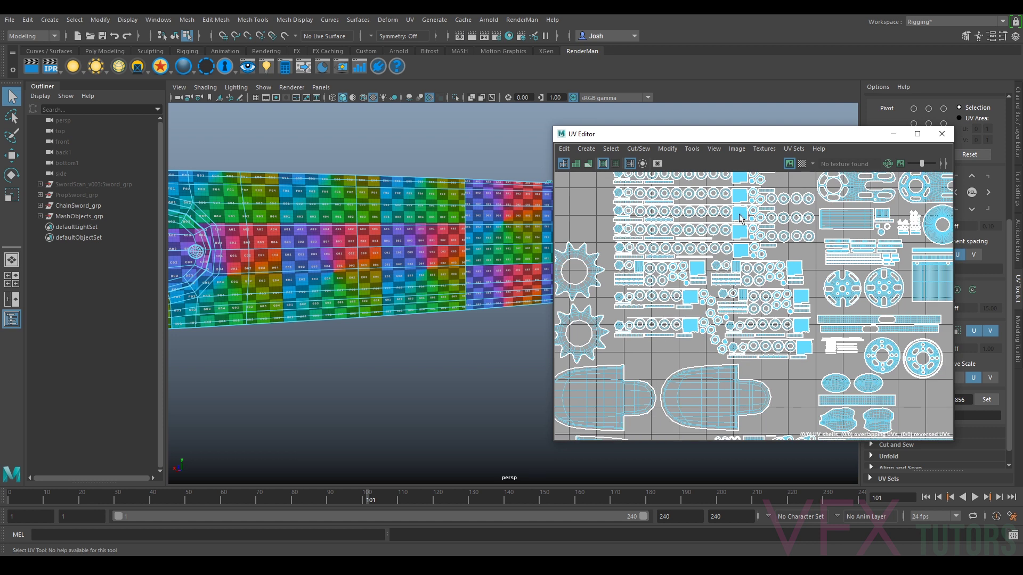
middle_click_drag(716, 224, 791, 274, "alt")
scroll(793, 270, "down", 1)
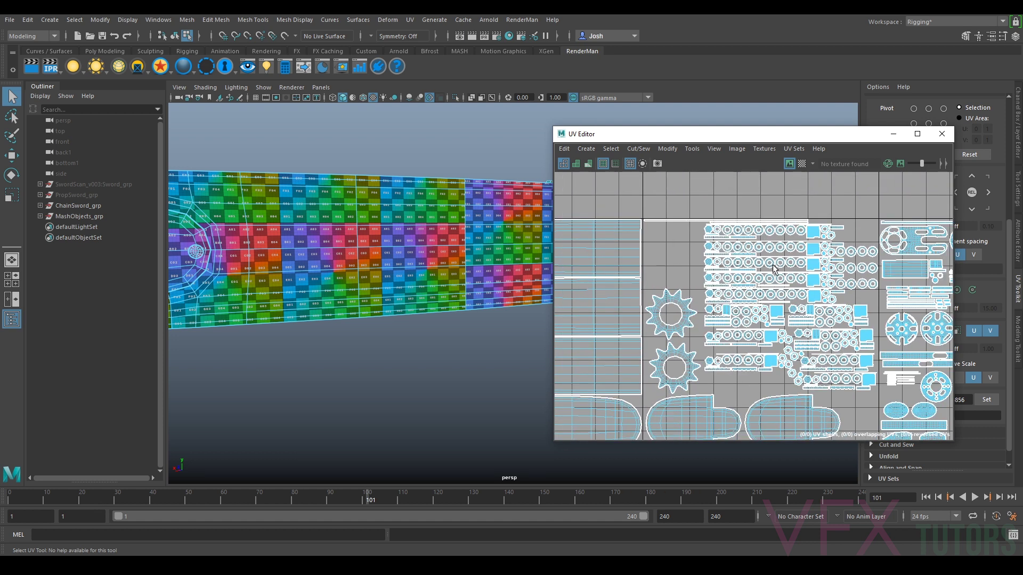
Inspect the repeated rows of ring and nut shells at close range, comparing them with the surrounding tile layout
scroll(753, 230, "up", 3)
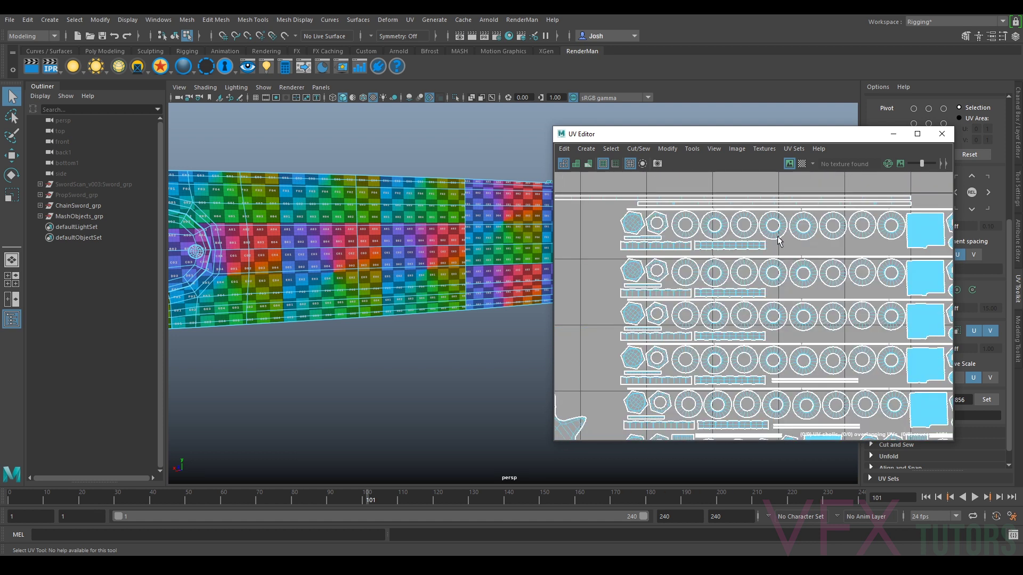
scroll(772, 245, "up", 1)
scroll(779, 261, "down", 2)
scroll(779, 261, "down", 4)
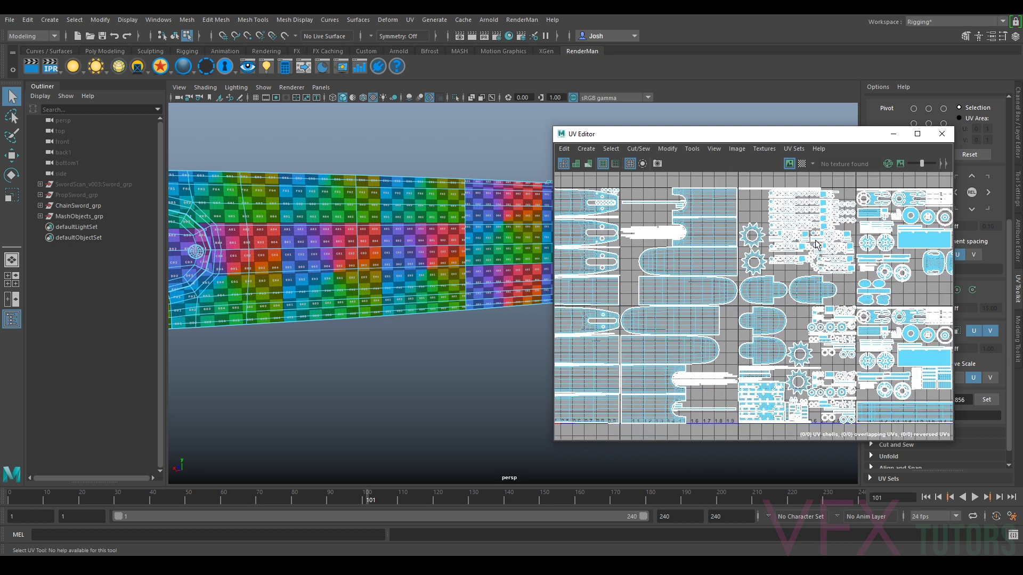
scroll(819, 247, "up", 2)
scroll(836, 213, "up", 2)
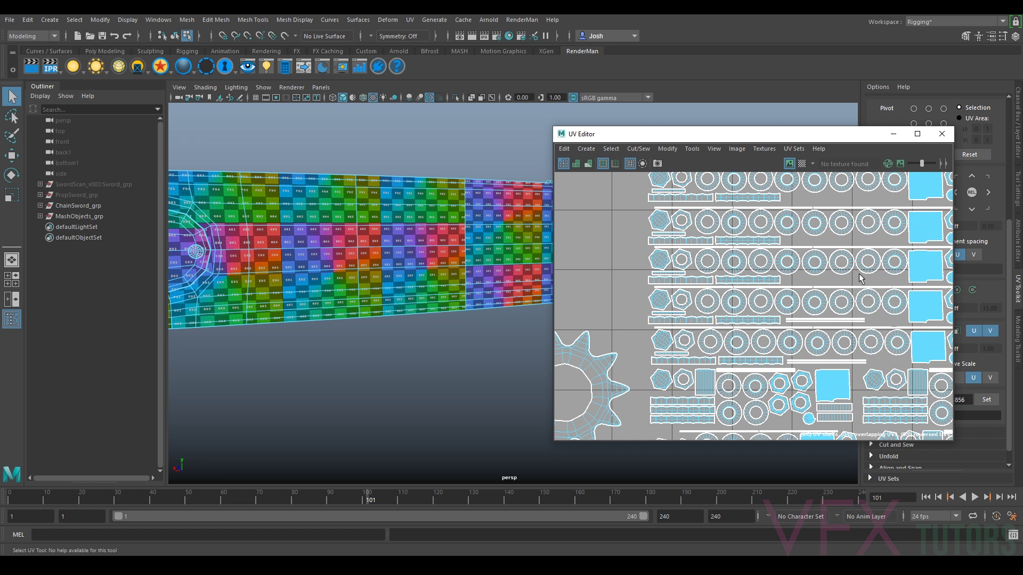
scroll(858, 274, "down", 2)
middle_click_drag(881, 287, 773, 262, "alt")
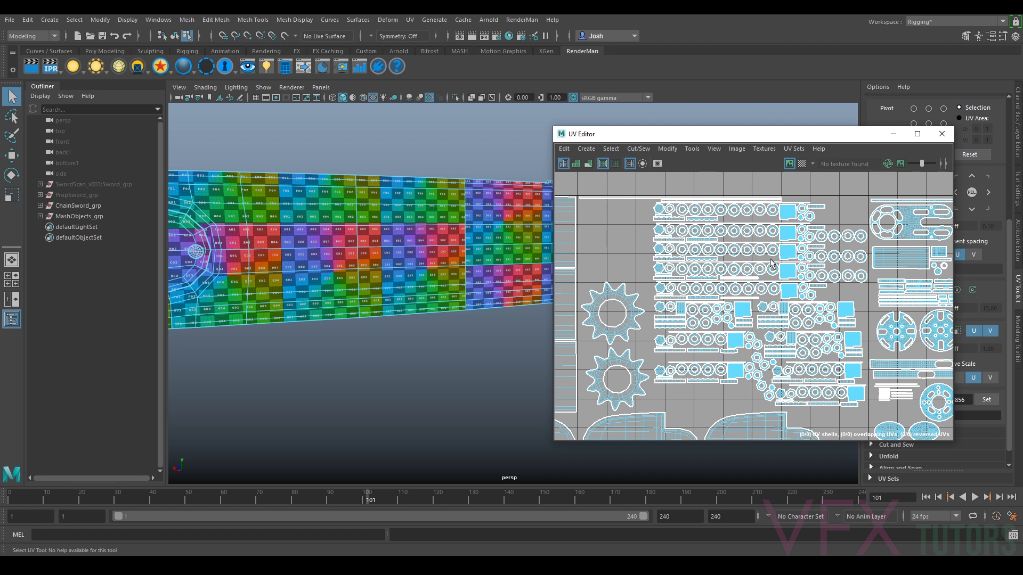
scroll(863, 306, "down", 2)
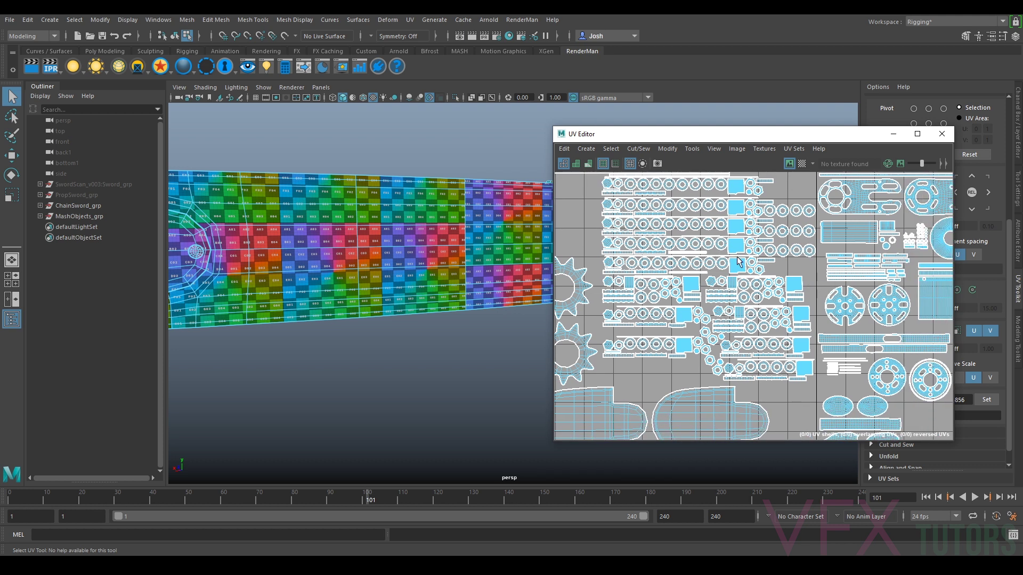
scroll(774, 258, "down", 1)
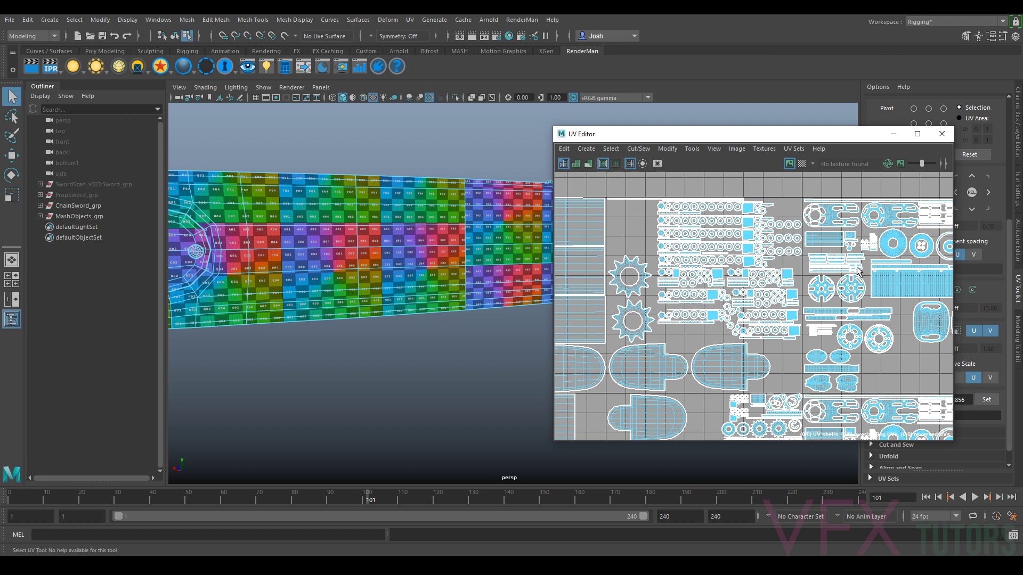
Examine the disc, oval cap and rounded plate shells and the empty space in the fourth-column upper tile
middle_click_drag(858, 270, 823, 281, "alt")
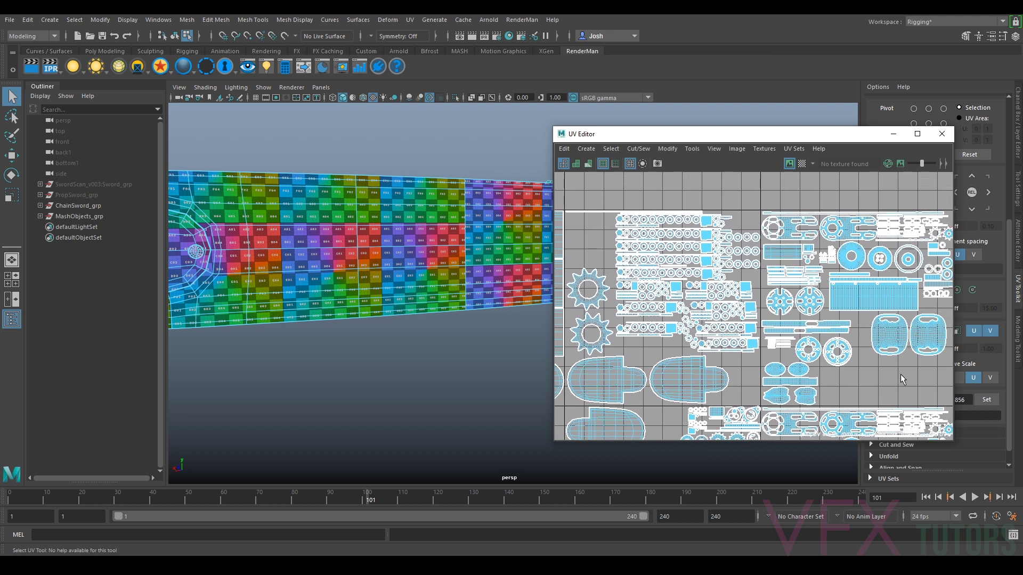
middle_click_drag(895, 374, 815, 359, "alt")
right_click_drag(815, 358, 841, 341, "alt")
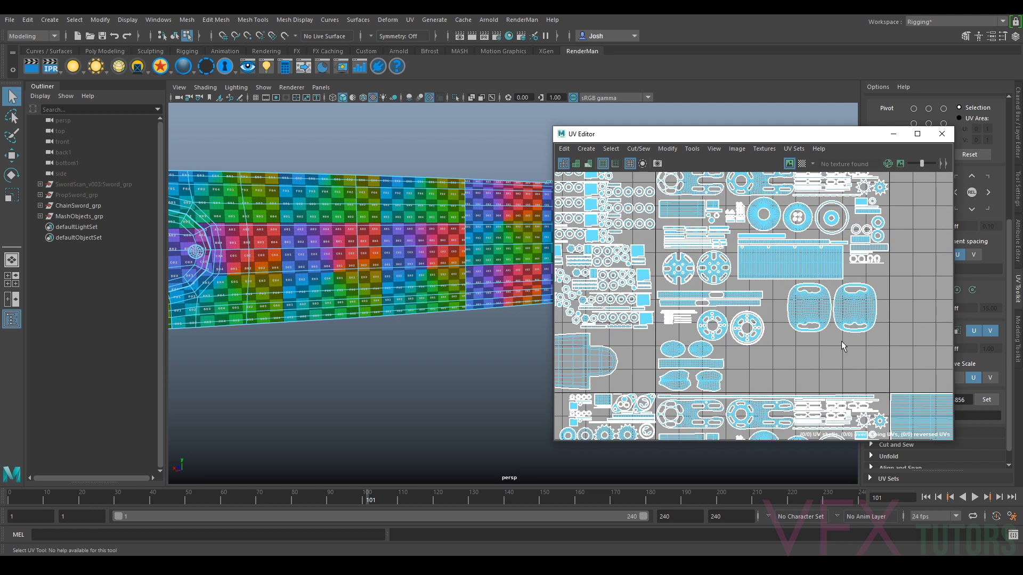
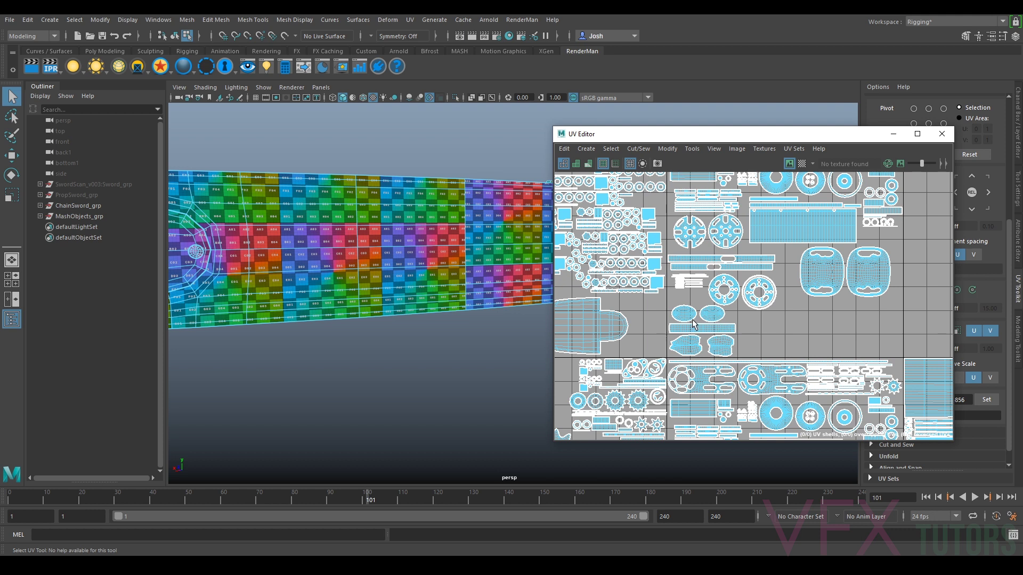
scroll(835, 255, "up", 2)
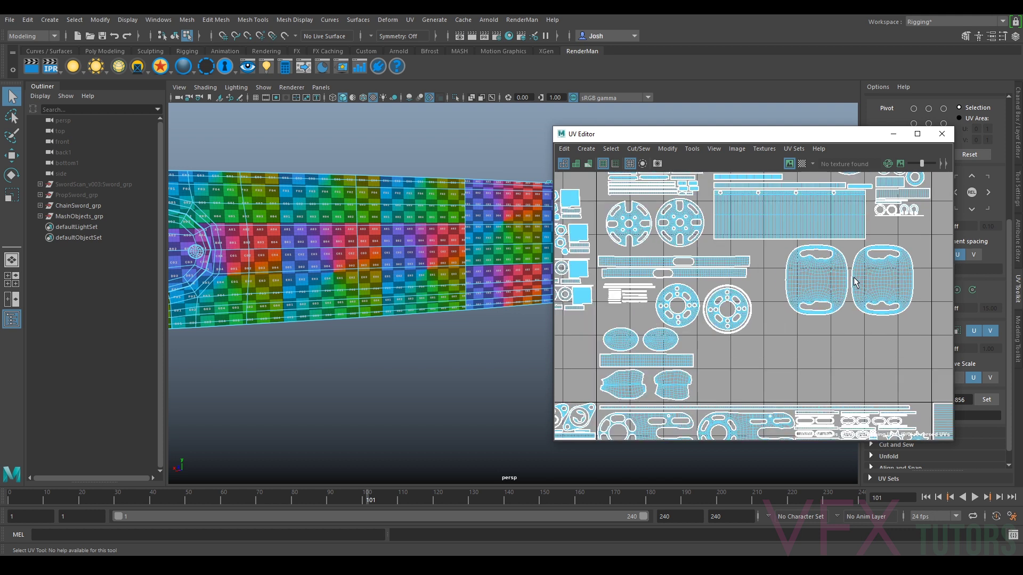
scroll(692, 377, "up", 3)
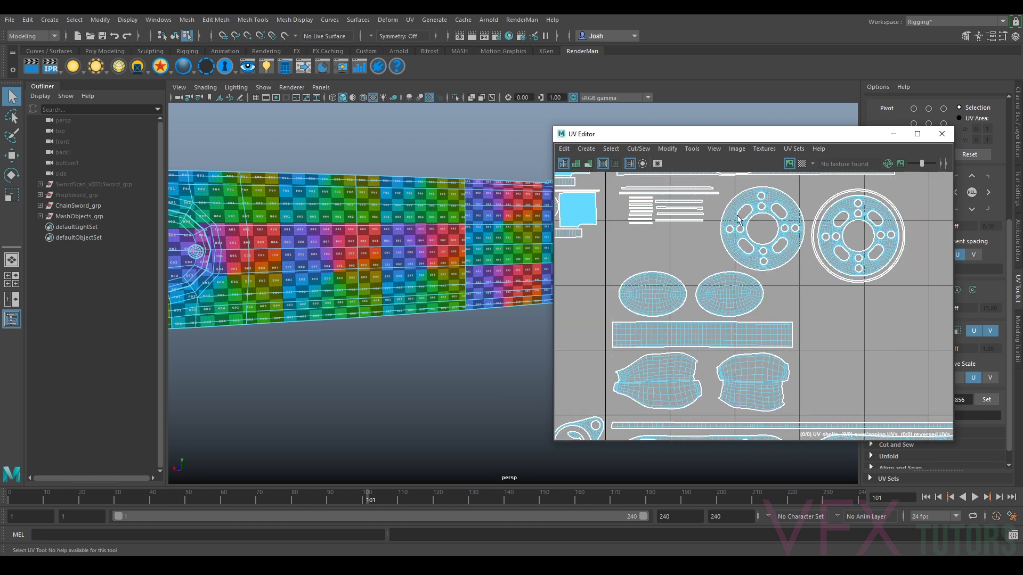
Move the UV Editor window aside, return to object selection mode and deselect everything with the guard and handle in view
left_click_drag(722, 140, 746, 148)
right_click_drag(405, 293, 331, 294, "alt")
mouse_move(331, 295)
middle_mouse_down("alt")
mouse_move(478, 288)
mouse_move(330, 285)
middle_mouse_up("alt")
middle_click_drag(441, 284, 298, 284, "alt")
middle_click_drag(504, 281, 441, 284, "alt")
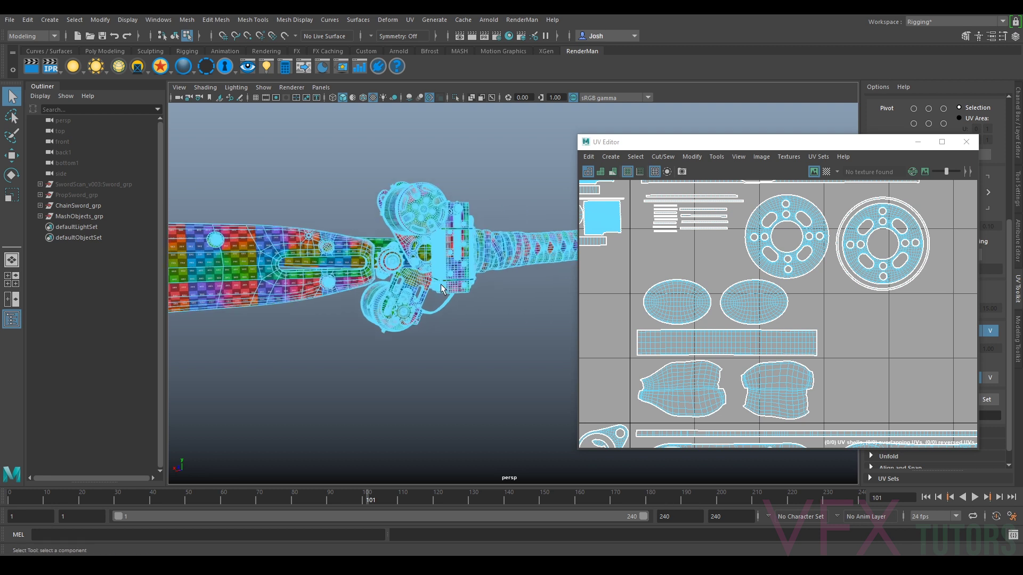
left_click_drag(554, 310, 475, 306, "alt")
middle_click_drag(437, 271, 269, 280, "alt")
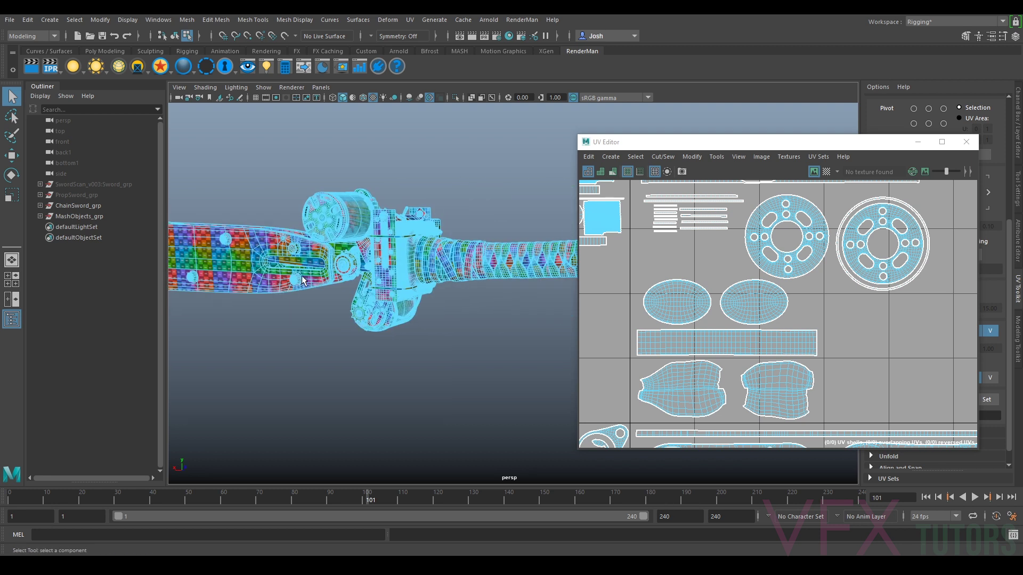
right_click_drag(426, 223, 467, 212)
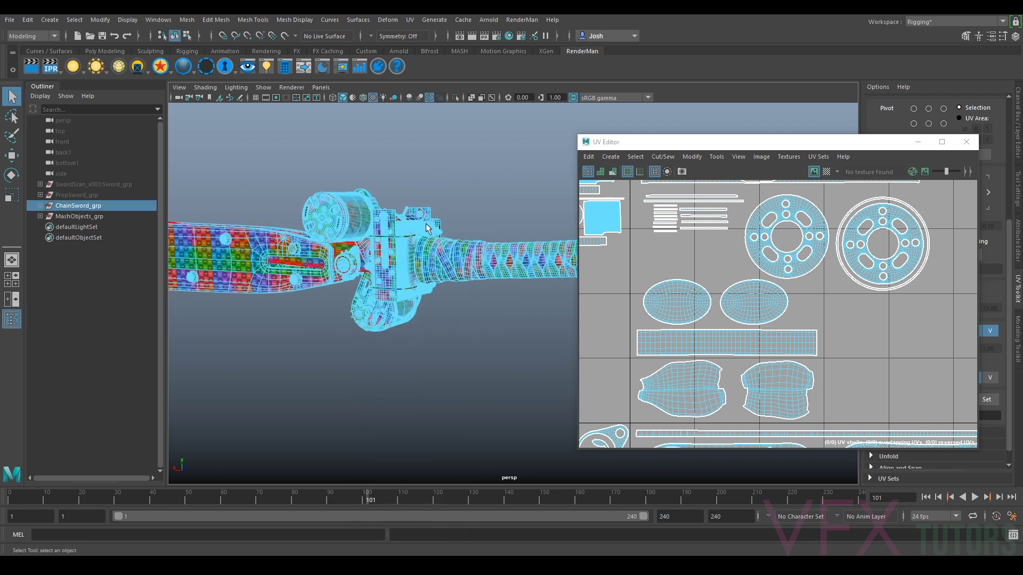
scroll(428, 226, "up", 3)
left_click(403, 312)
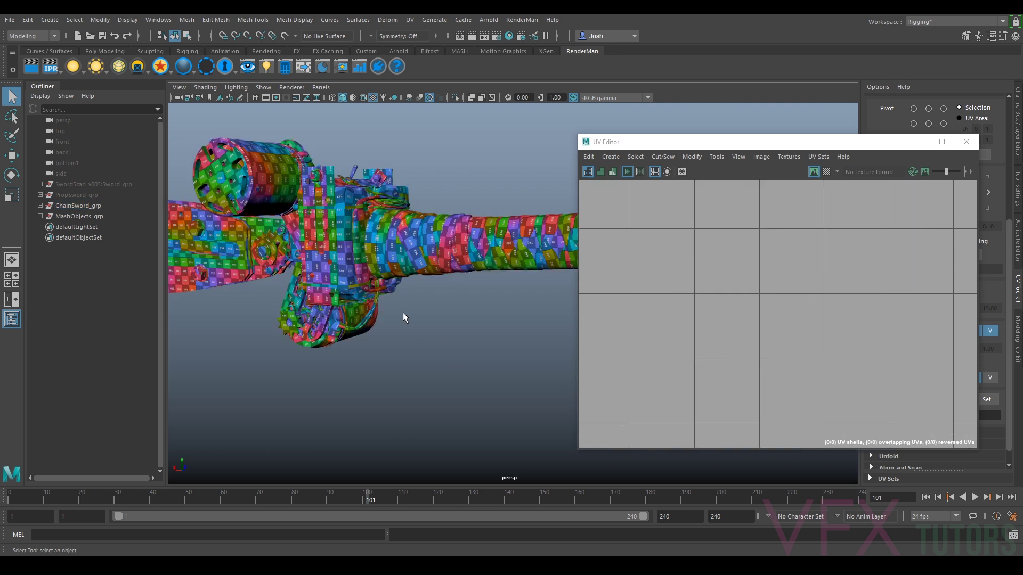
Select the rounded collar where the handle meets the guard and frame it to check its checker pattern
left_click(360, 265)
left_click_drag(382, 312, 362, 318, "alt")
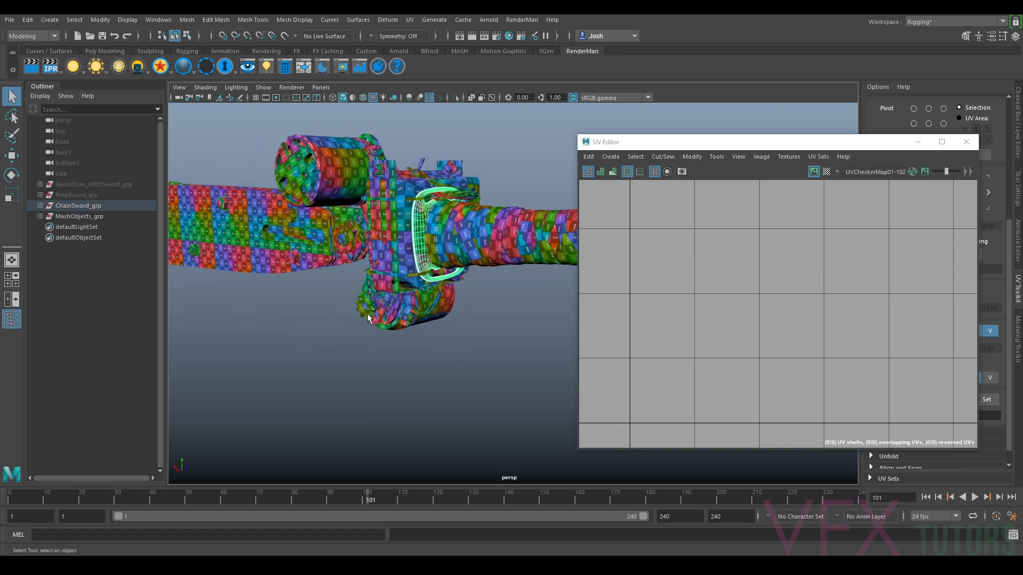
key("f")
left_click_drag(467, 284, 444, 269, "alt")
scroll(437, 266, "down", 4)
scroll(445, 269, "up", 3)
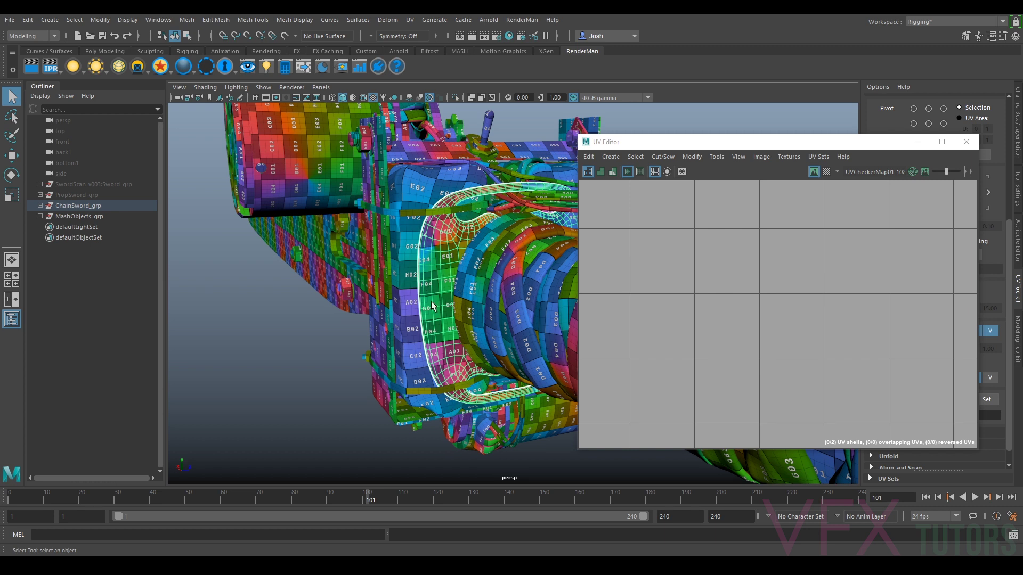
Select the end cap of the wrapped handle and frame it to compare it with its UV shells
scroll(431, 307, "down", 4)
left_click_drag(456, 307, 457, 330, "alt")
middle_click_drag(457, 331, 277, 314, "alt")
middle_click_drag(506, 316, 367, 319, "alt")
left_click(405, 256)
key("f")
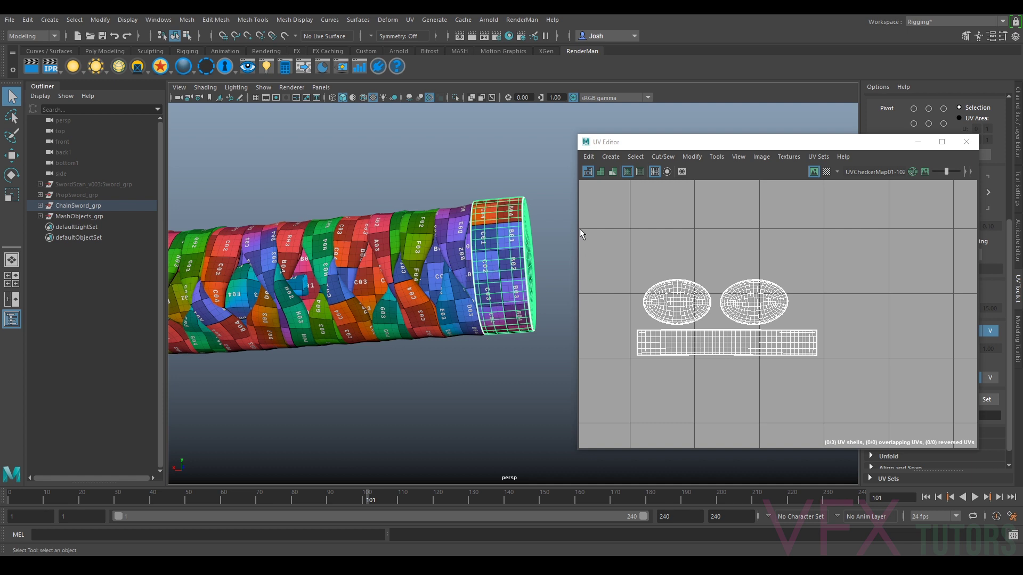
Select the chainsword's main blade and inspect its checker pattern across the section seam toward the tip
scroll(413, 244, "down", 5)
middle_click_drag(178, 314, 527, 286, "alt")
left_click(283, 286)
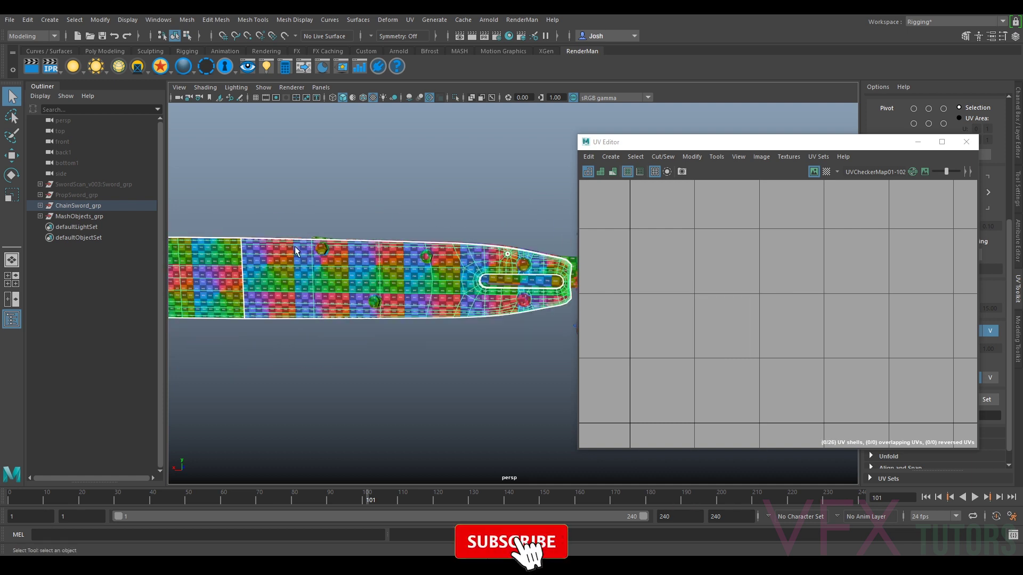
middle_click_drag(368, 292, 527, 303, "alt")
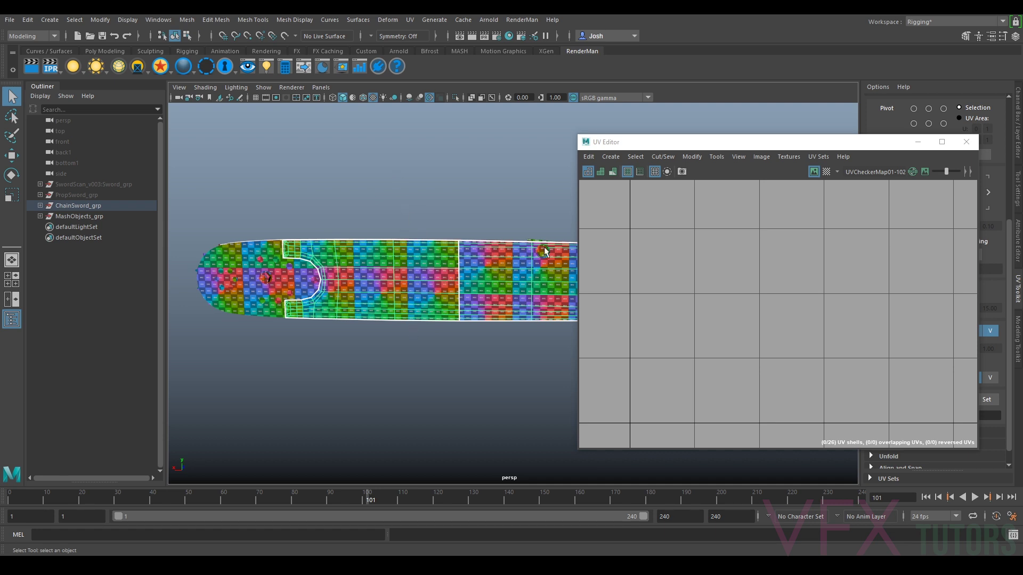
middle_click_drag(413, 258, 332, 266, "alt")
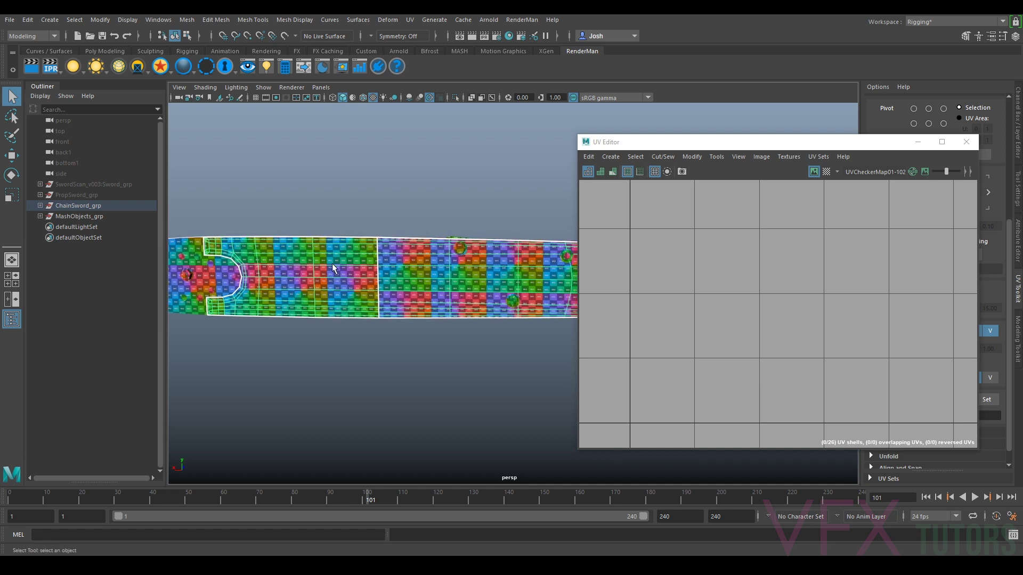
Inspect the checker pattern from the blade across the guard and the start of the wrapped handle
middle_click_drag(554, 261, 368, 269, "alt")
scroll(513, 275, "up", 3)
left_click_drag(513, 281, 243, 286, "alt")
middle_click_drag(436, 290, 452, 304, "alt")
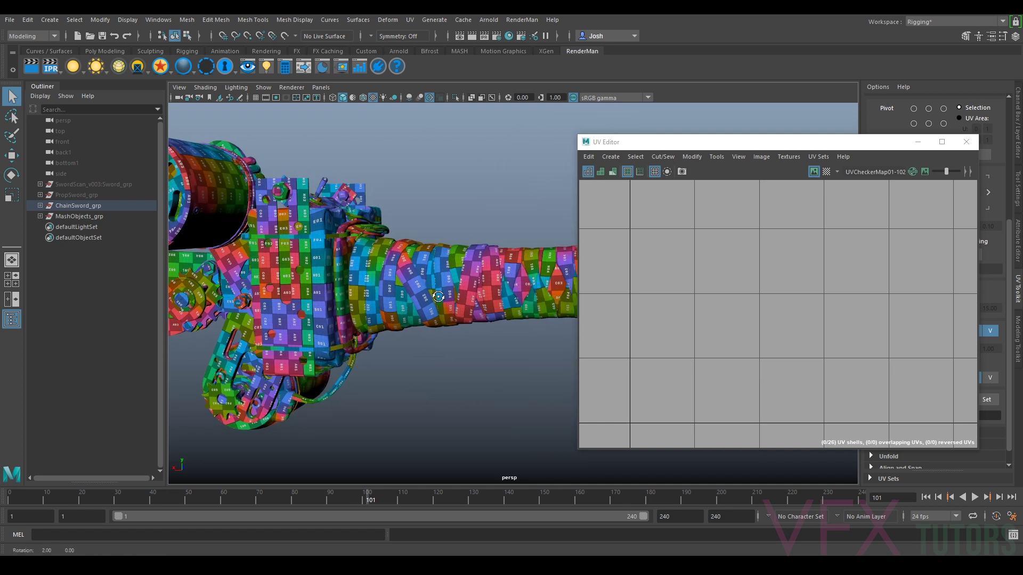
scroll(451, 303, "down", 3)
middle_click_drag(295, 310, 416, 296, "alt")
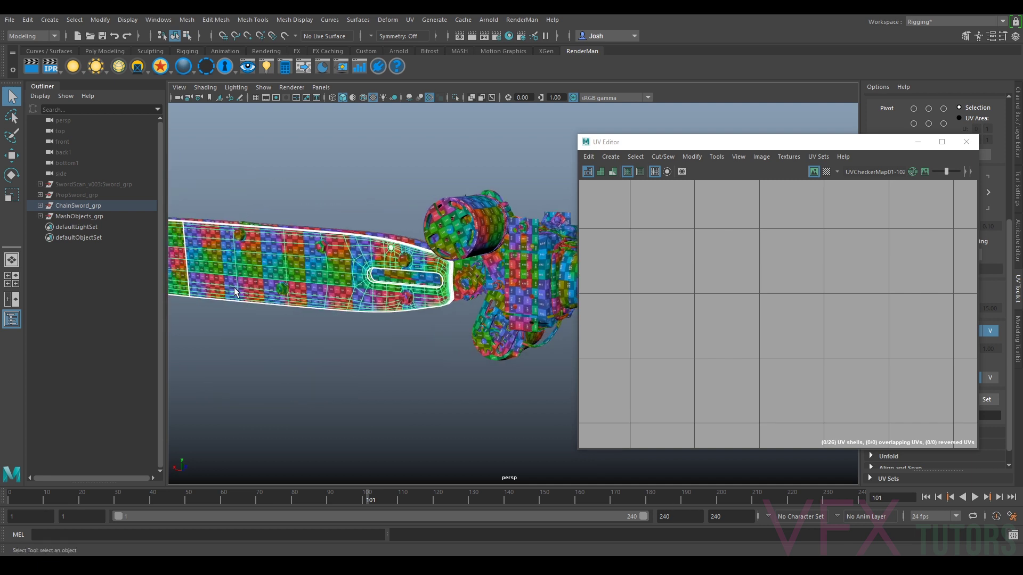
Select the end cap of the wrapped handle and view it close up with its UV shells
scroll(301, 264, "down", 3)
middle_click_drag(507, 277, 272, 259, "alt")
left_click(470, 274)
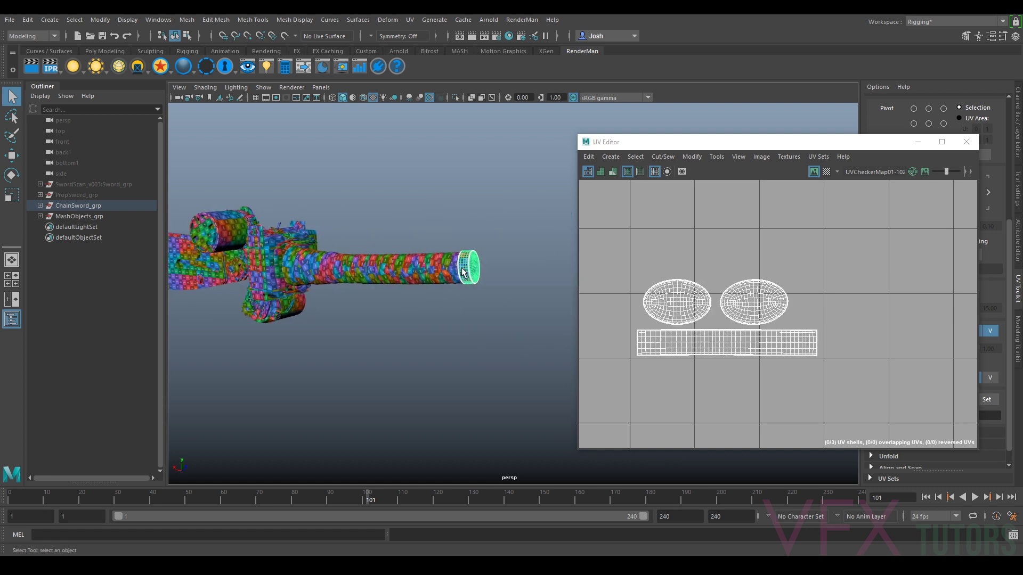
scroll(464, 267, "up", 5)
middle_click_drag(460, 258, 459, 258, "alt")
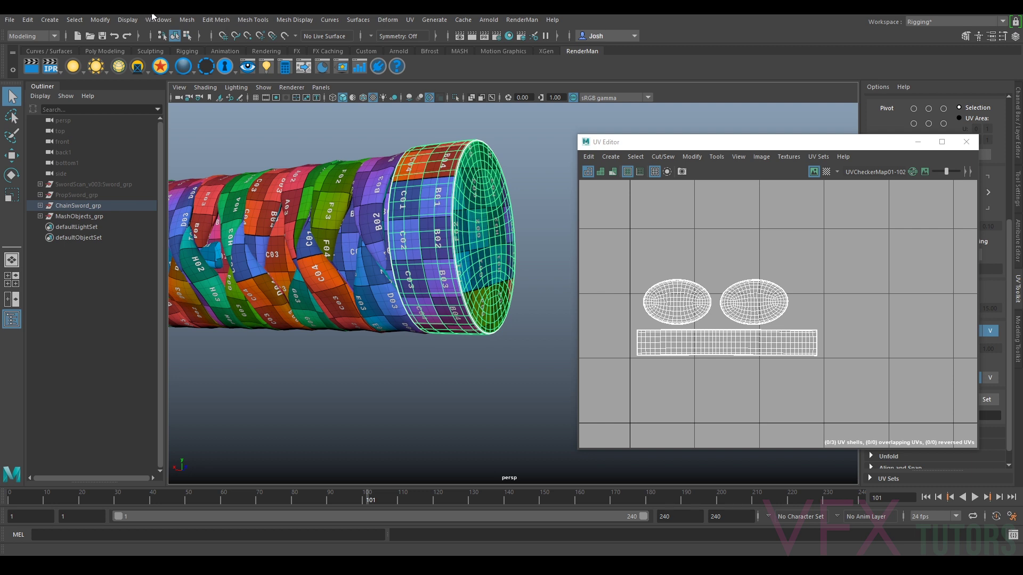
Try Smooth on the handle's end cap to compare its UVs, and undo it
left_click(186, 20)
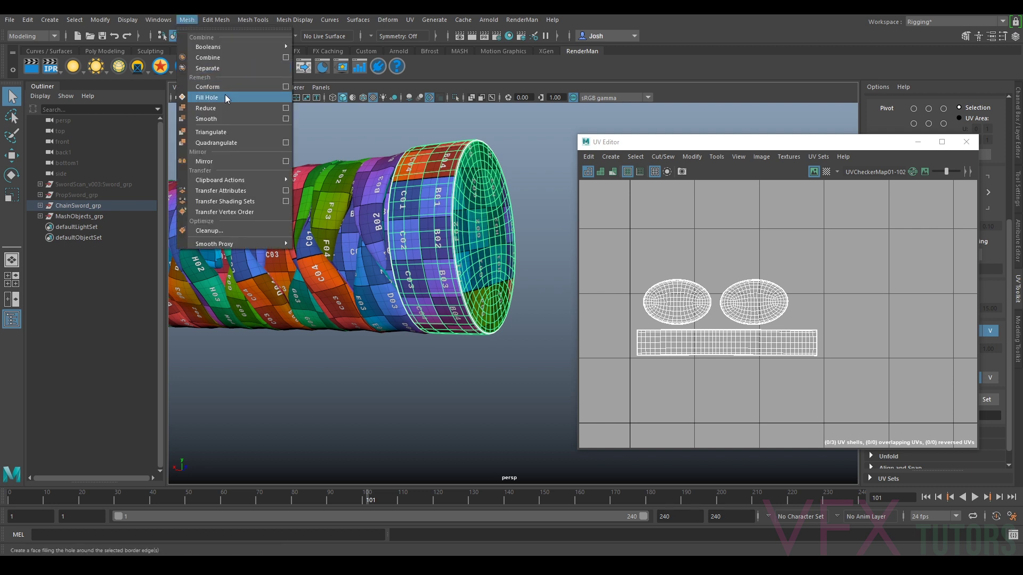
left_click(230, 117)
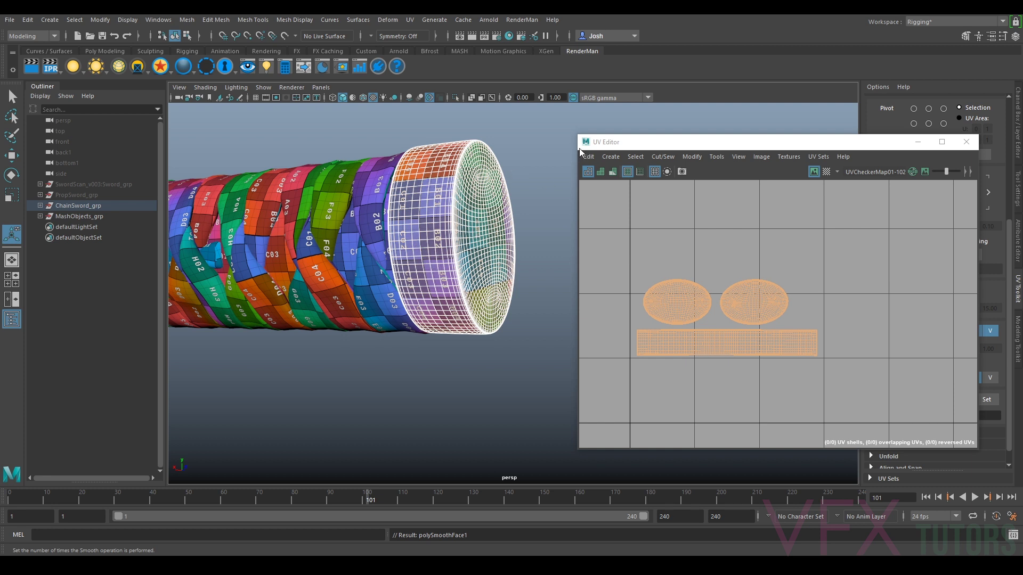
key("ctrl+z")
key("ctrl+z")
left_click(484, 160)
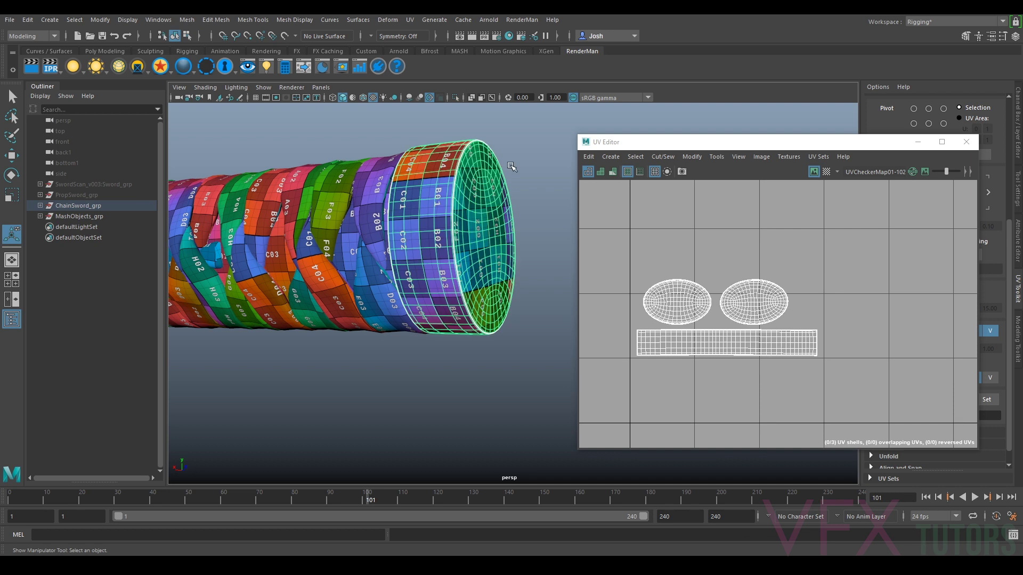
Select the whole ChainSword_grp to display all its UV shells, with the handle and guard in view
scroll(499, 192, "down", 5)
left_click_drag(326, 250, 362, 261, "alt")
middle_click_drag(293, 263, 418, 246, "alt")
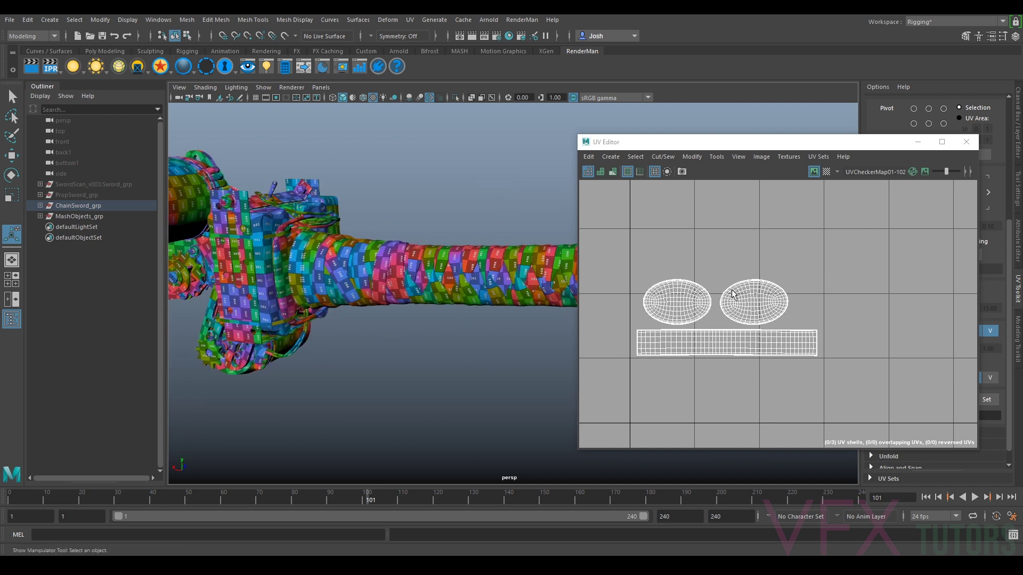
left_click(87, 203)
scroll(364, 225, "down", 5)
left_click_drag(363, 212, 525, 250, "alt")
left_click_drag(329, 231, 441, 261, "alt")
scroll(441, 261, "up", 3)
middle_click_drag(441, 261, 387, 262, "alt")
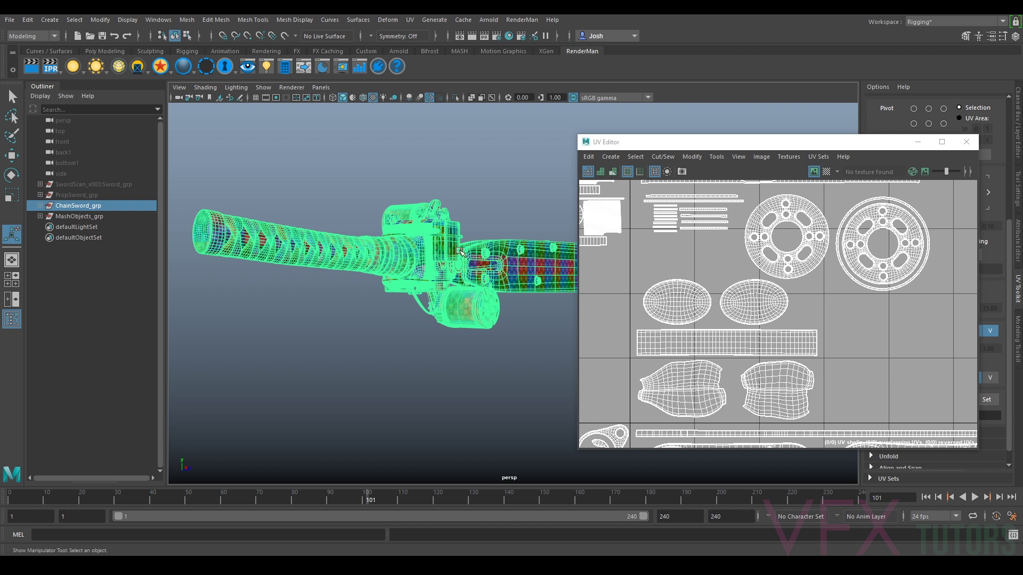
Examine the guard's lower cylinder close up and compare the whole sword with its packed UV shells
scroll(475, 301, "up", 8)
scroll(337, 289, "up", 4)
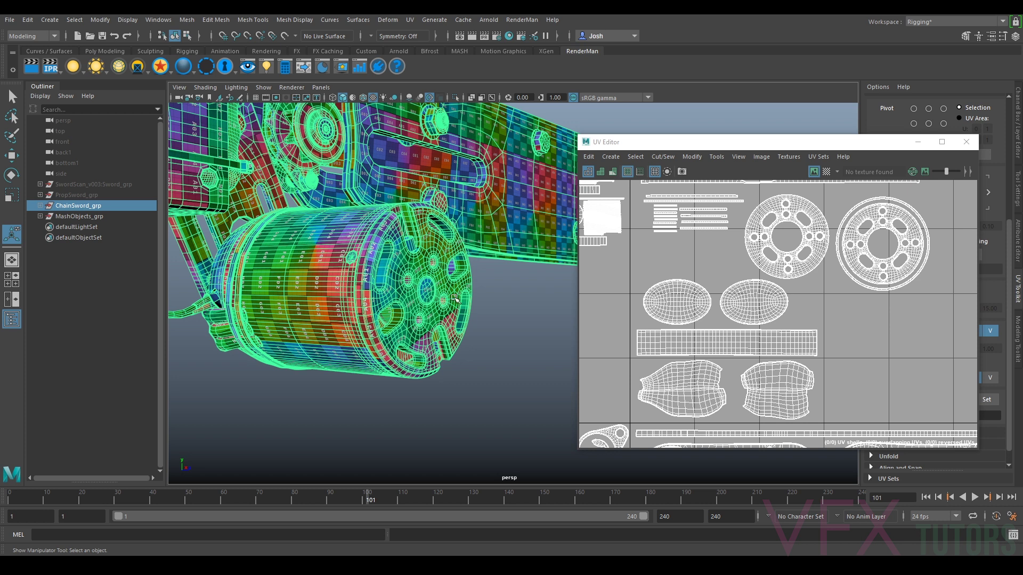
scroll(447, 308, "down", 10)
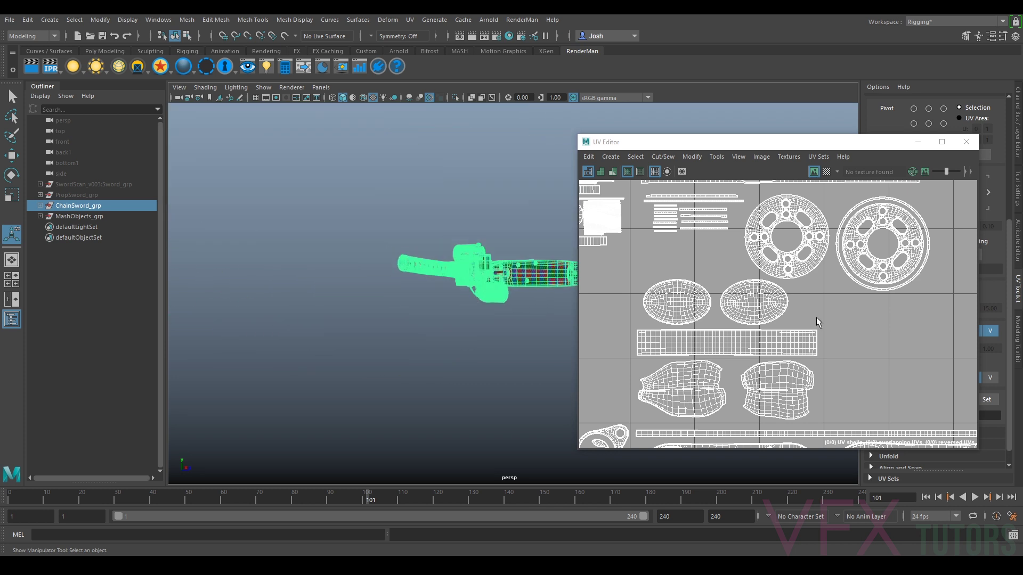
scroll(816, 318, "down", 5)
left_click_drag(536, 287, 497, 298, "alt")
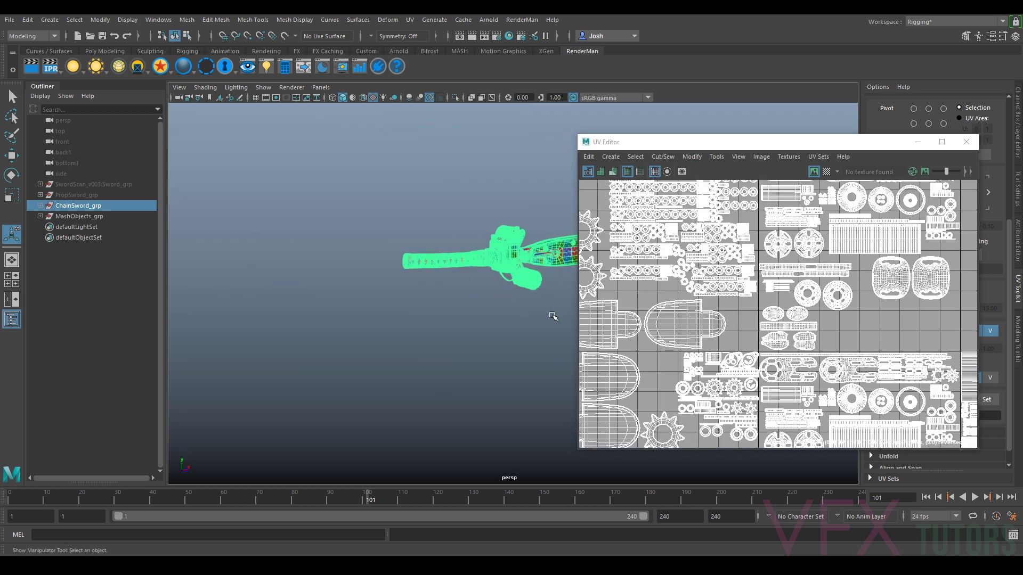
middle_click_drag(553, 315, 461, 326, "alt")
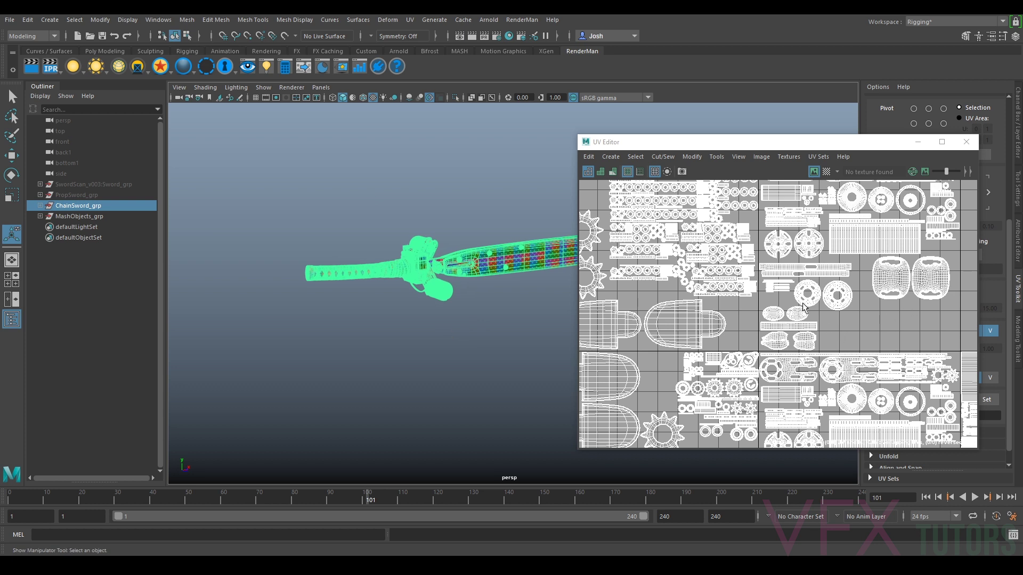
scroll(282, 260, "up", 4)
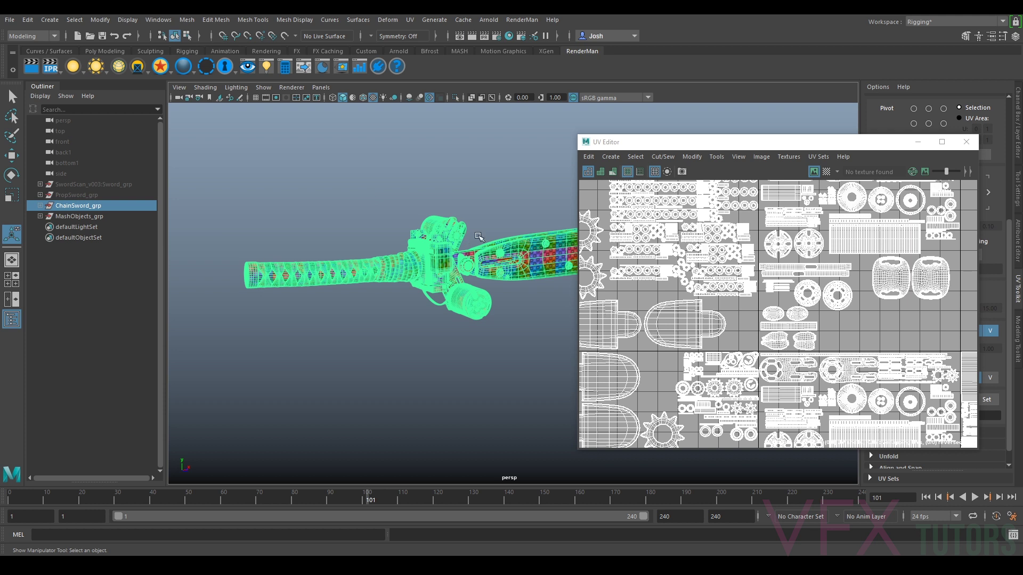
Inspect the checker pattern along the full length of the blade with the sword group selected
middle_click_drag(514, 251, 399, 262, "alt")
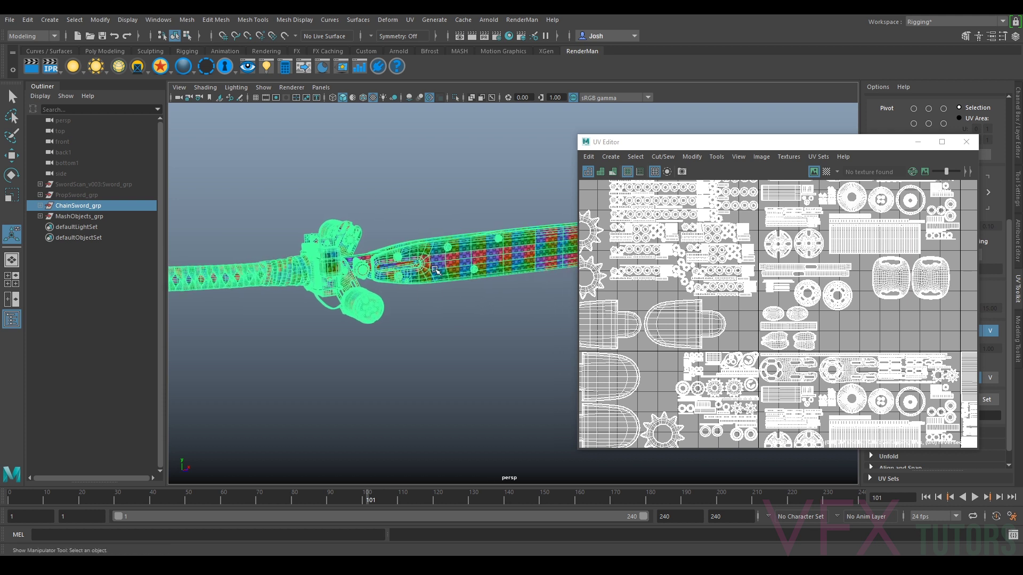
scroll(476, 265, "down", 3)
scroll(474, 299, "down", 1)
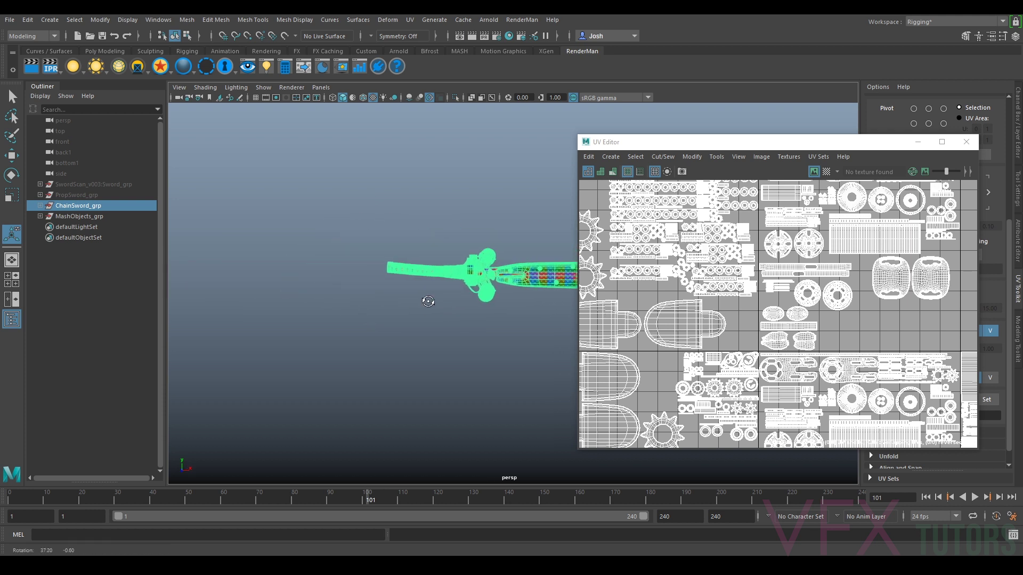
middle_click_drag(551, 276, 443, 274, "alt")
scroll(319, 275, "up", 4)
left_click_drag(421, 245, 465, 217, "alt")
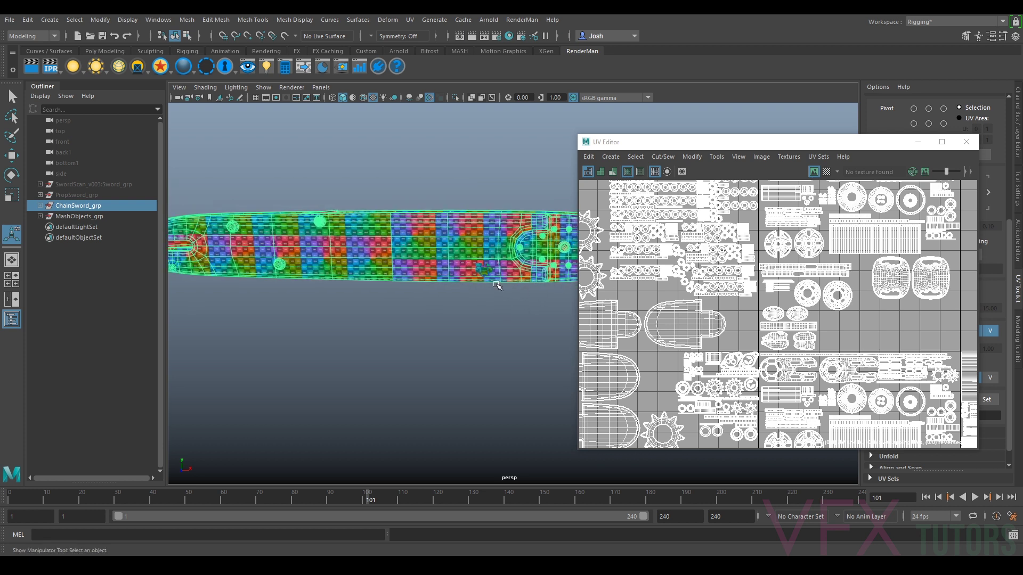
Examine the checker scale on the guard's lower cylinder and its small gear from several angles
middle_click_drag(327, 302, 537, 330, "alt")
left_click_drag(537, 330, 461, 336, "alt")
middle_click_drag(461, 335, 363, 336, "alt")
scroll(373, 319, "up", 3)
left_click_drag(368, 297, 337, 269, "alt")
scroll(337, 269, "up", 6)
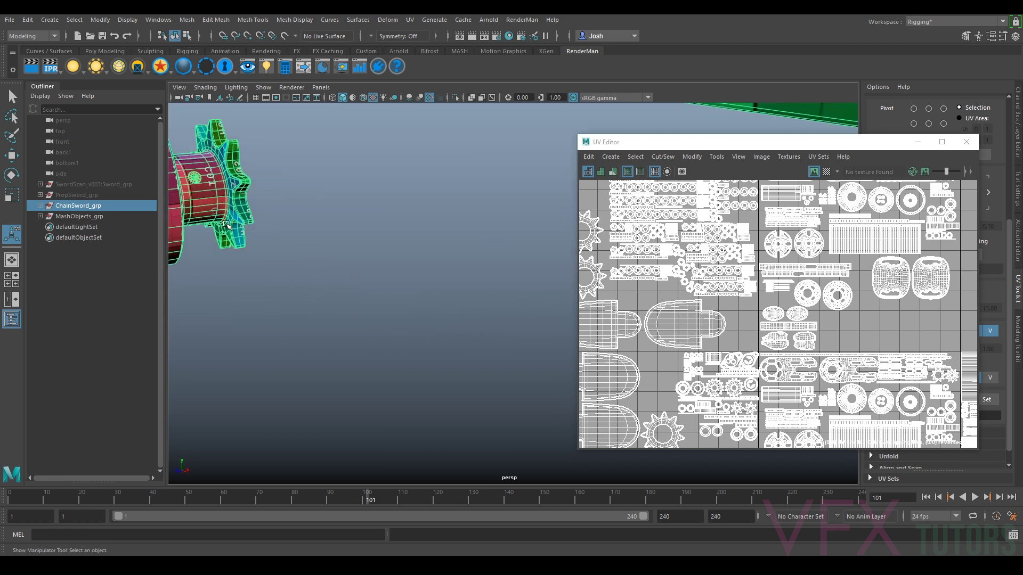
scroll(229, 225, "down", 3)
middle_click_drag(383, 240, 489, 256, "alt")
left_click_drag(491, 257, 381, 258, "alt")
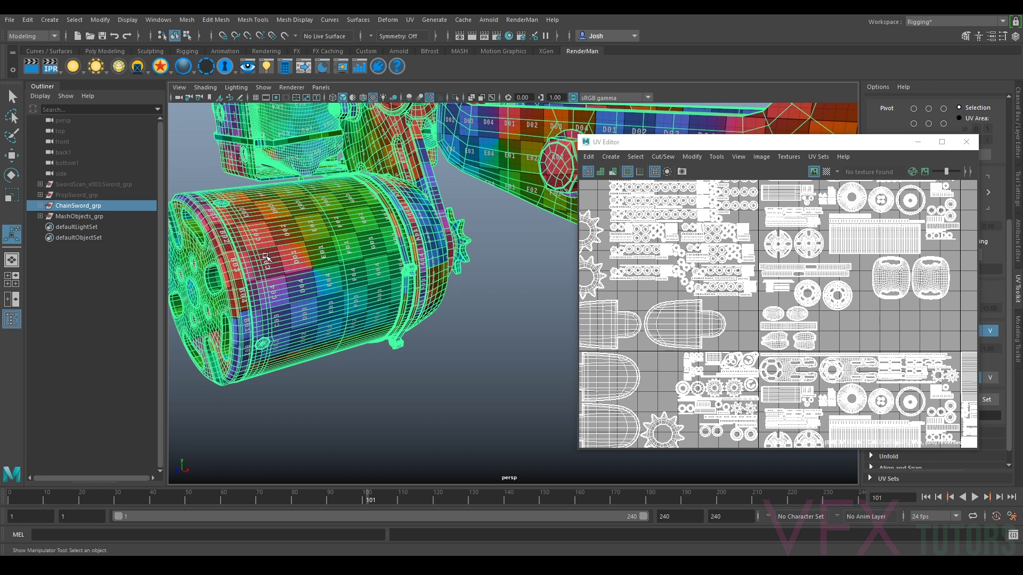
left_click_drag(355, 243, 341, 264, "alt")
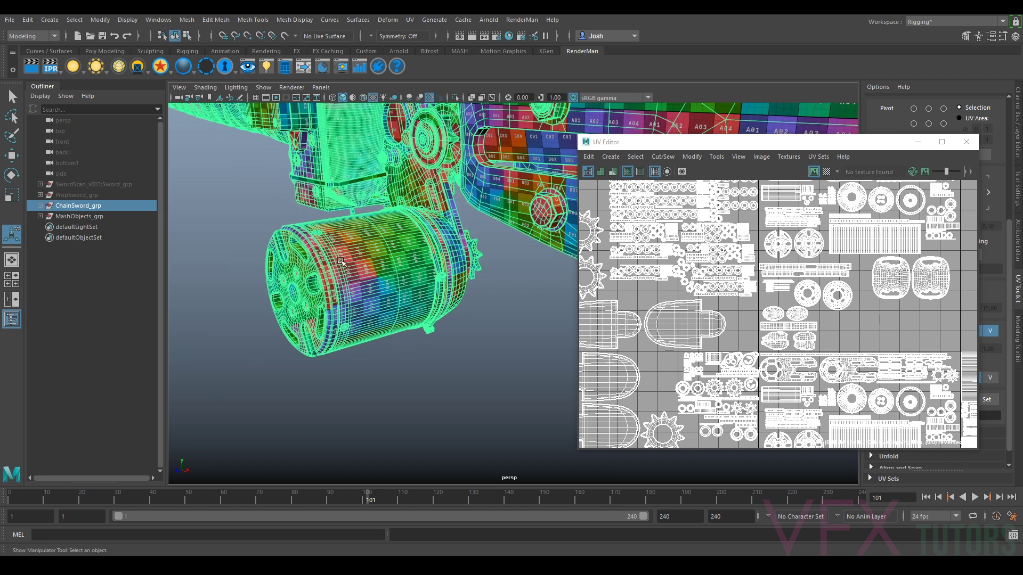
scroll(383, 242, "down", 4)
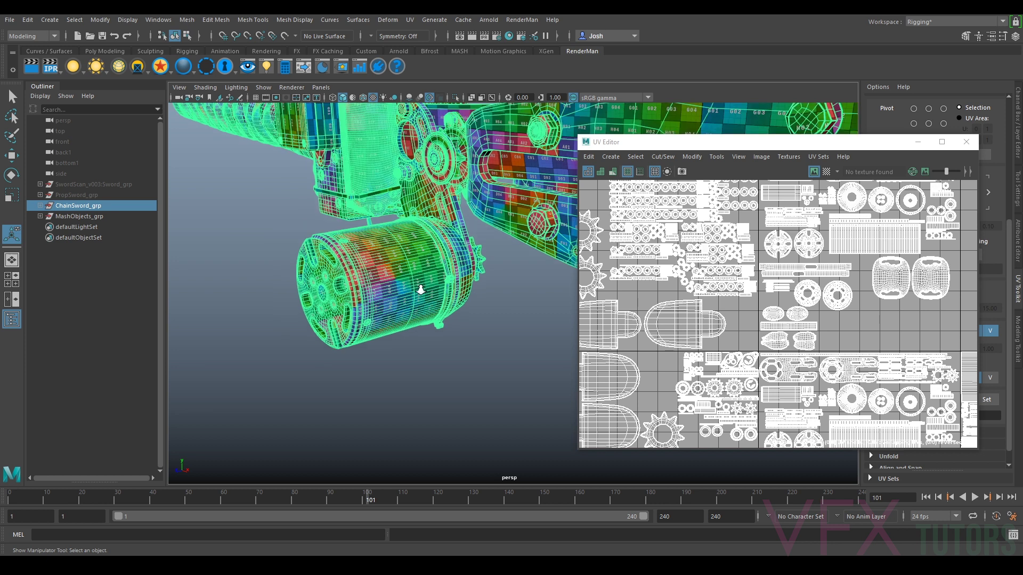
Inspect the checker pattern on the wrapped handle from its end cap toward the guard
scroll(412, 294, "down", 3)
left_click_drag(412, 294, 422, 222, "alt")
scroll(458, 214, "up", 3)
middle_click_drag(457, 214, 339, 326, "alt")
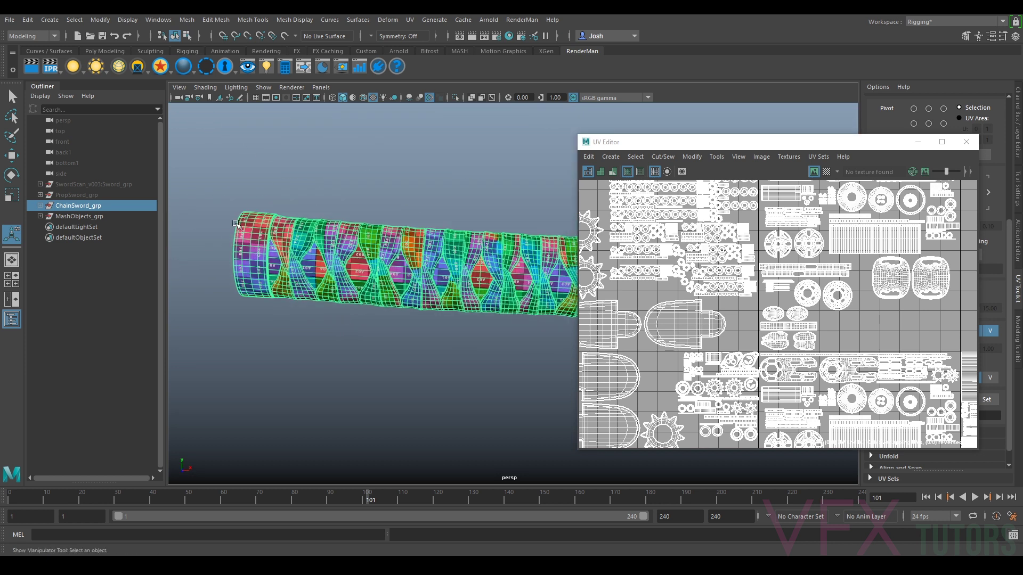
scroll(262, 260, "down", 4)
middle_click_drag(423, 251, 221, 247, "alt")
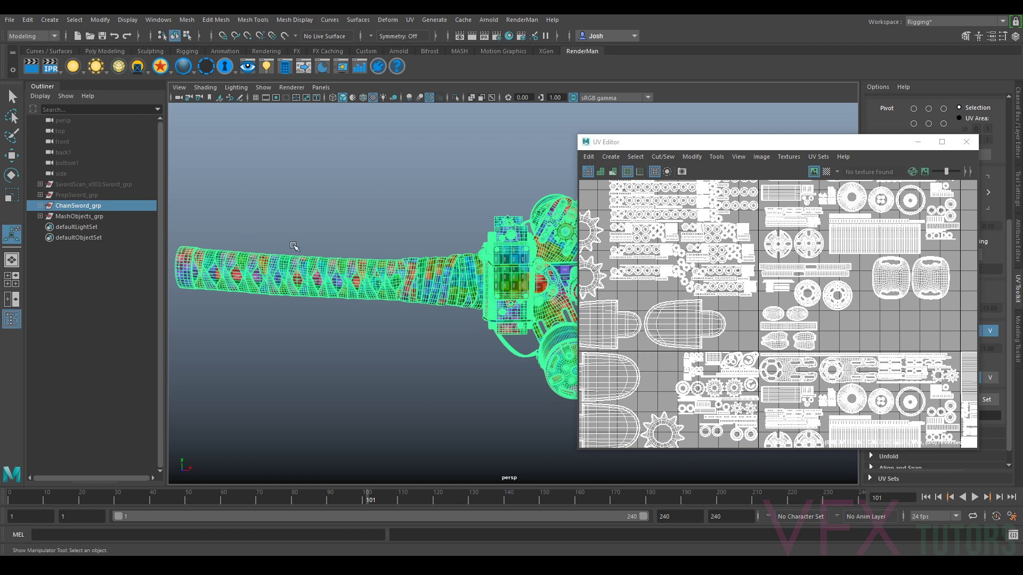
View the guard and blade base alongside the full row of UDIM tiles for the sword group
scroll(485, 285, "up", 2)
middle_click_drag(485, 285, 240, 224, "alt")
scroll(829, 272, "down", 5)
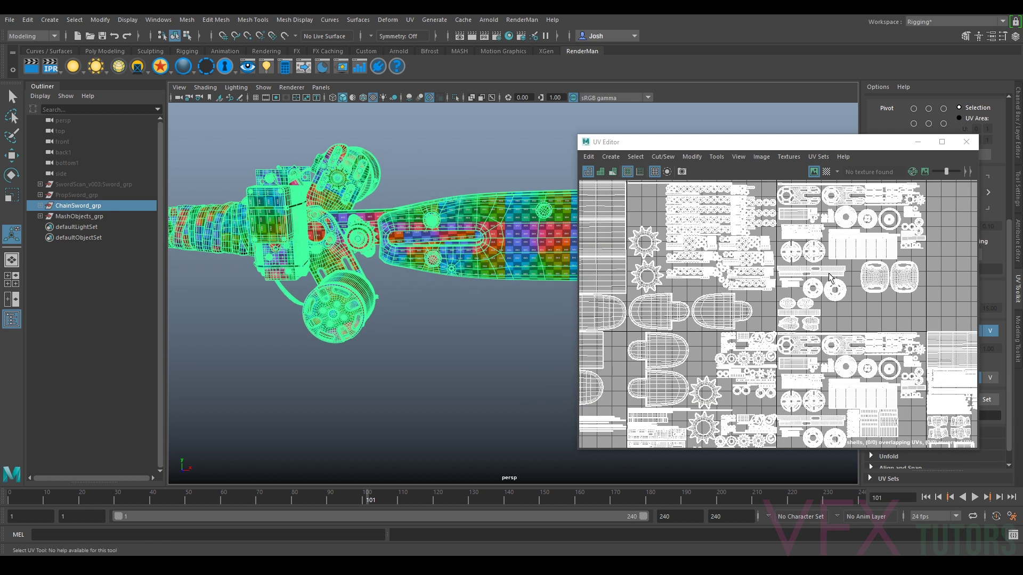
middle_click_drag(870, 276, 797, 275, "alt")
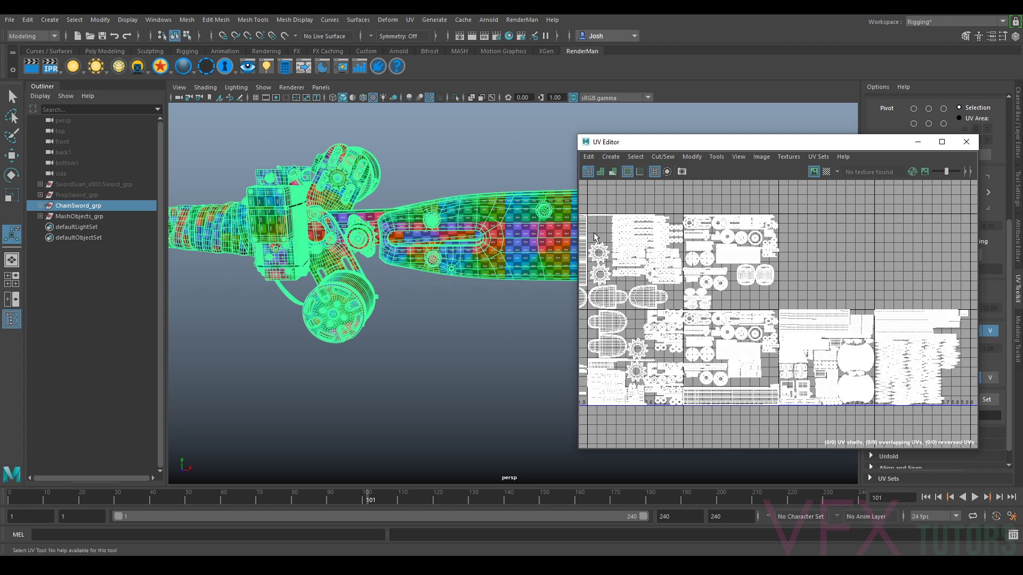
scroll(504, 330, "up", 2)
Deselect everything and inspect the blade's checker pattern close up beside the separate chain link
left_click(453, 338)
left_click_drag(453, 339, 450, 304, "alt")
middle_click_drag(522, 255, 428, 302, "alt")
scroll(429, 302, "up", 5)
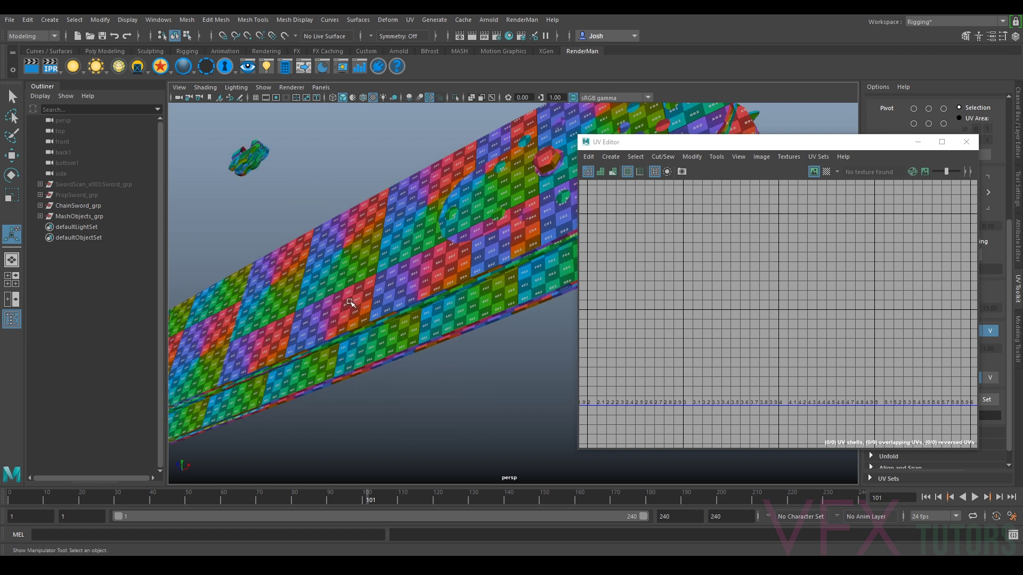
left_click_drag(349, 301, 512, 176, "alt")
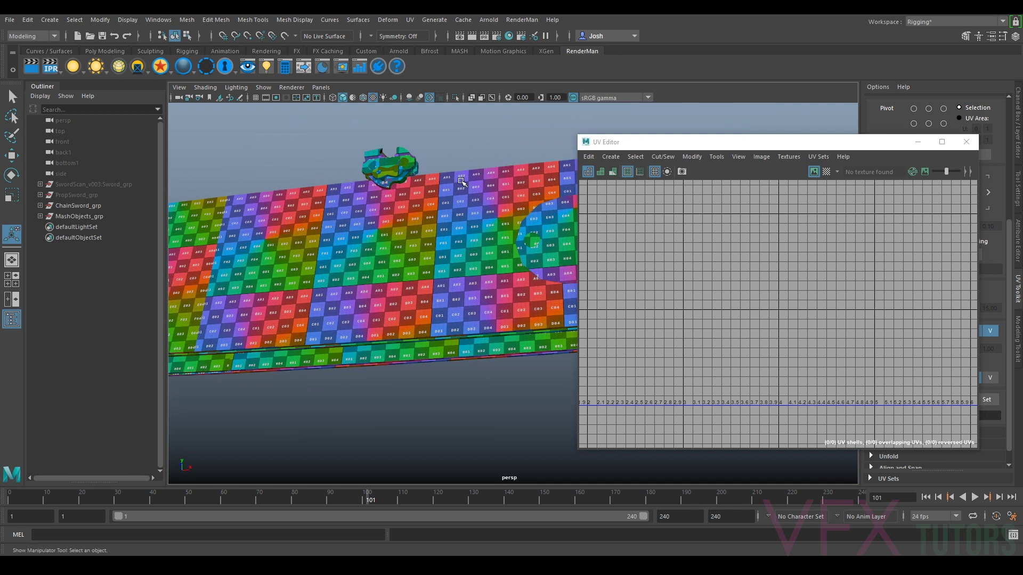
Select the whole MashObjects_grp chain link and view it close up against the blade's checker
left_click(399, 176)
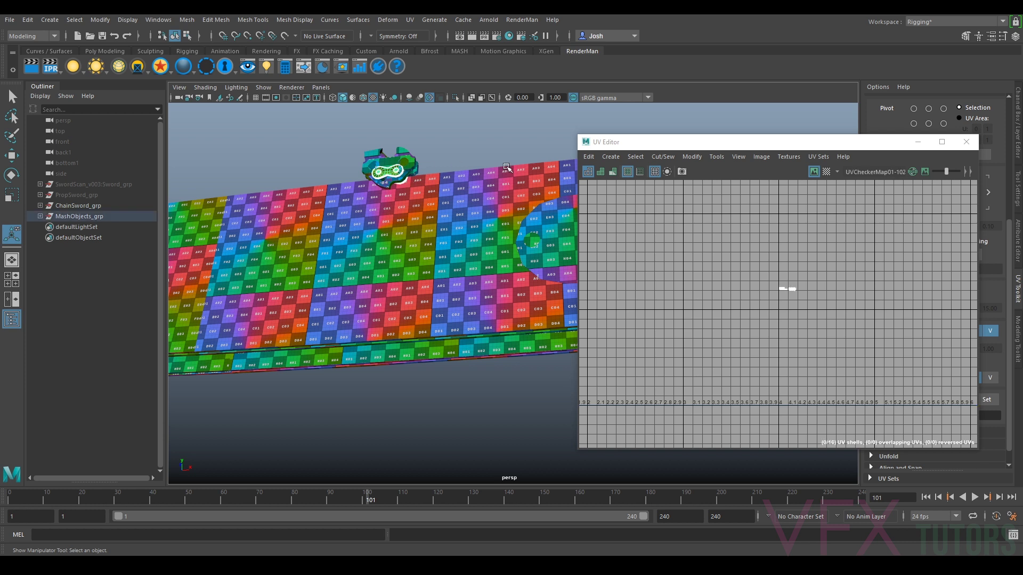
left_click(117, 216)
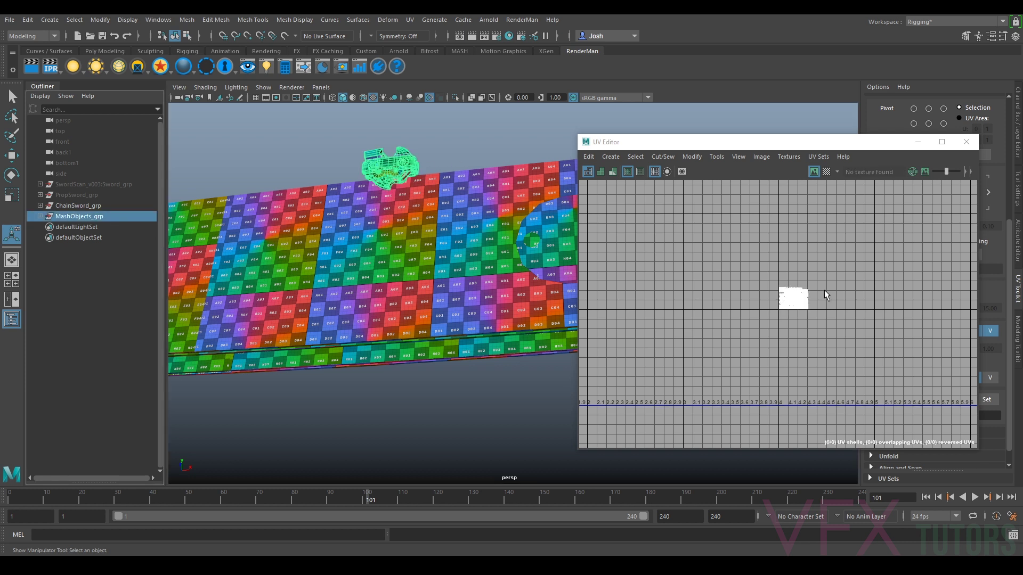
left_click_drag(464, 172, 472, 200, "alt")
scroll(471, 200, "up", 5)
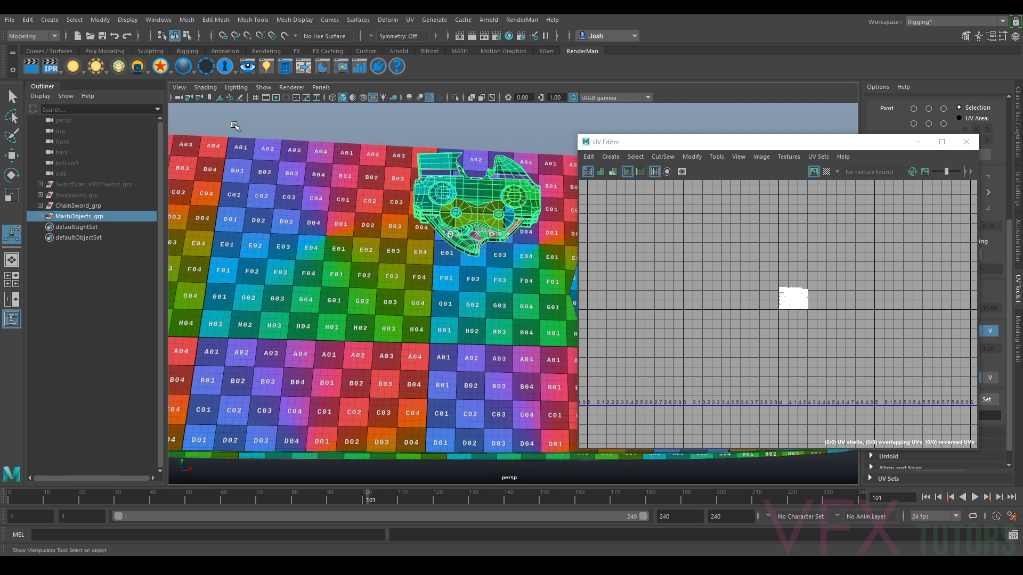
Frame the chain link's UV shells and check their size and position within the UDIM tiles
key("f")
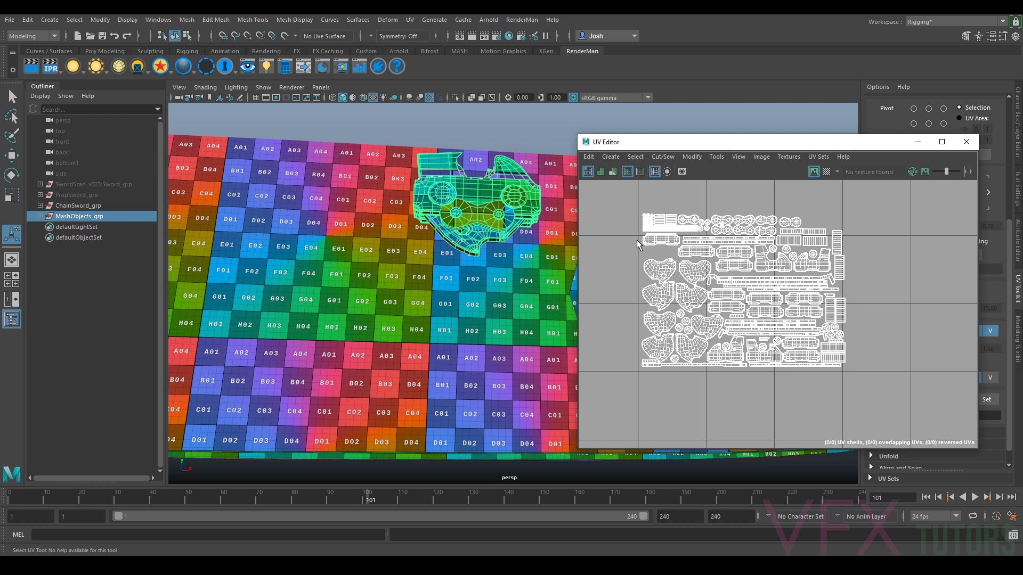
scroll(643, 231, "down", 10)
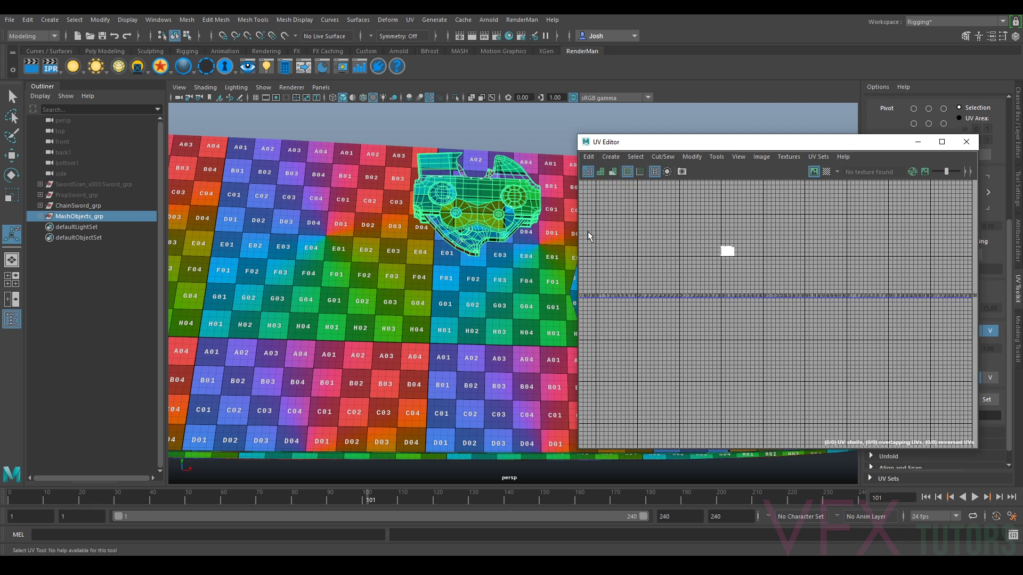
scroll(754, 239, "up", 5)
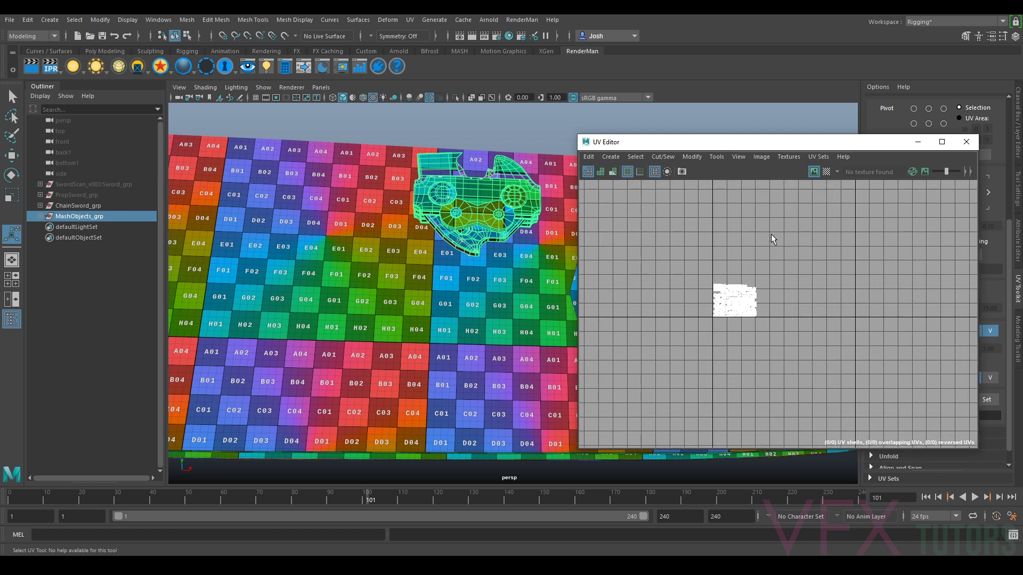
scroll(781, 258, "down", 5)
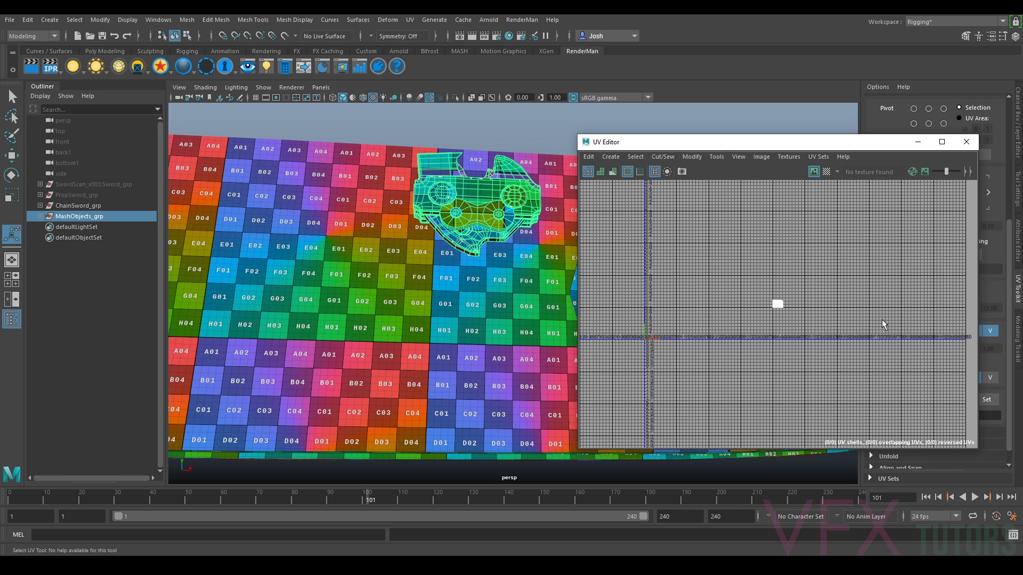
scroll(472, 205, "up", 4)
scroll(474, 205, "down", 2)
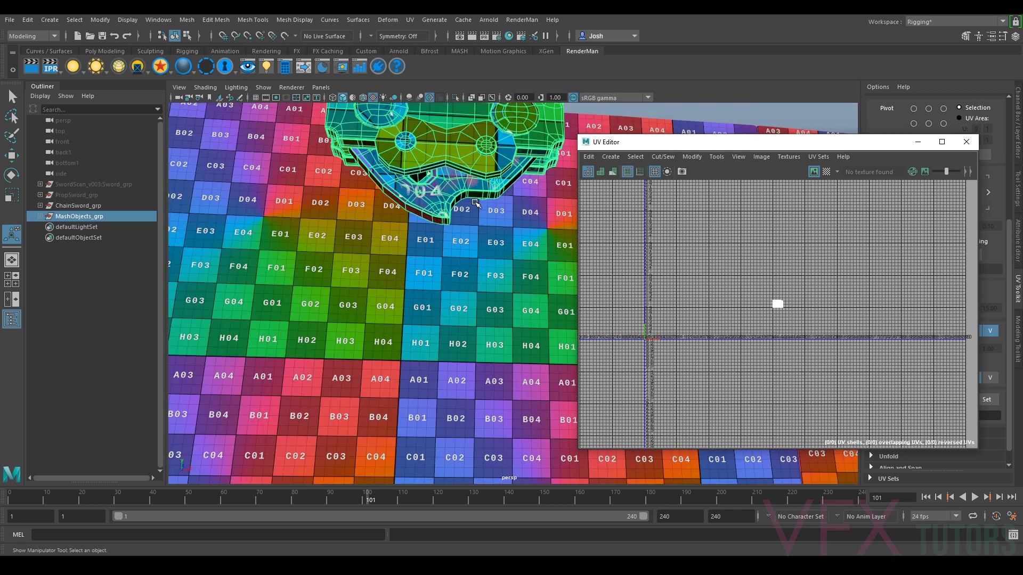
Bring the whole chain link into view and examine its packed UV shells close up in the UV Editor
middle_click_drag(458, 153, 454, 194, "alt")
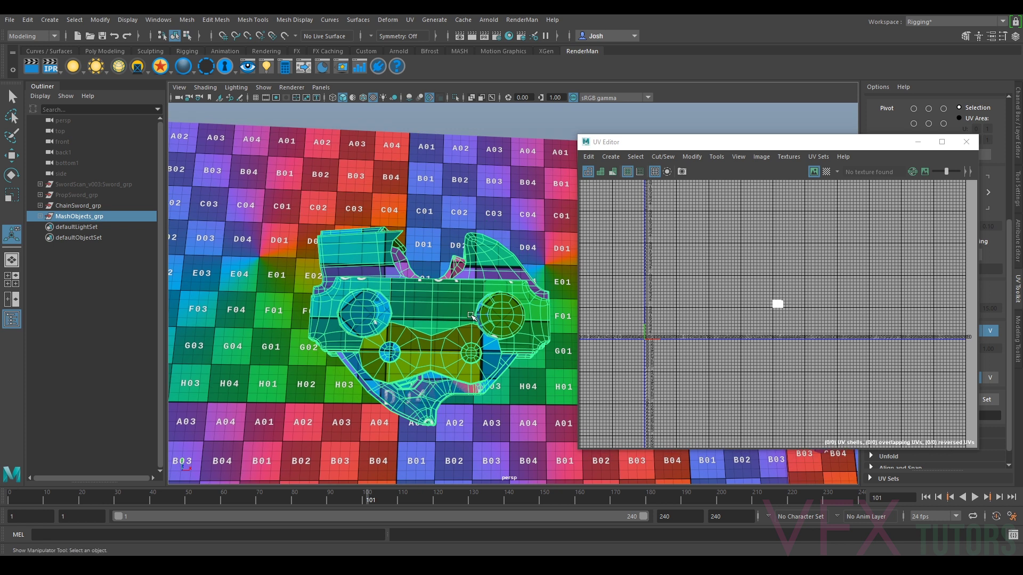
scroll(797, 305, "up", 14)
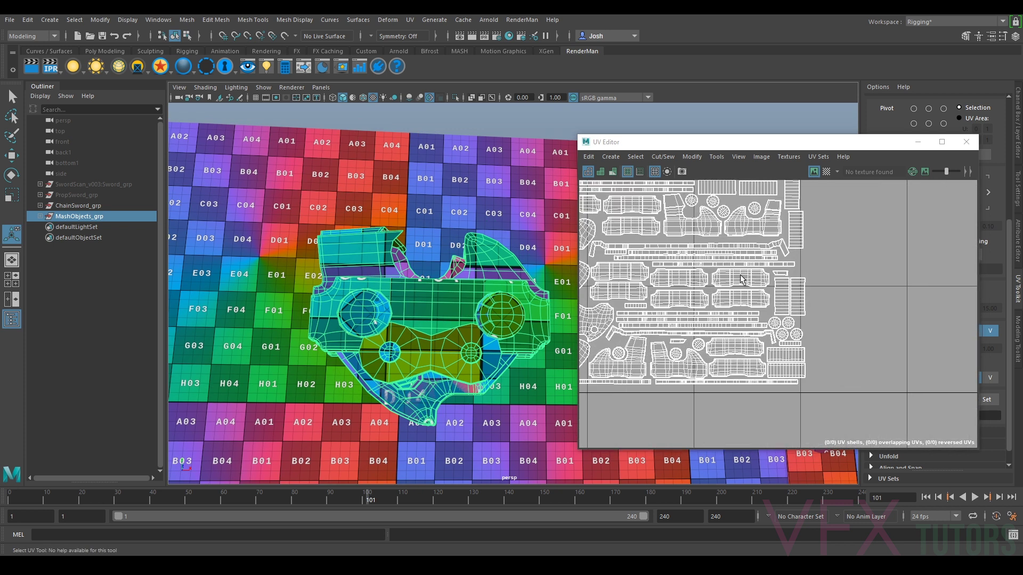
scroll(707, 284, "down", 3)
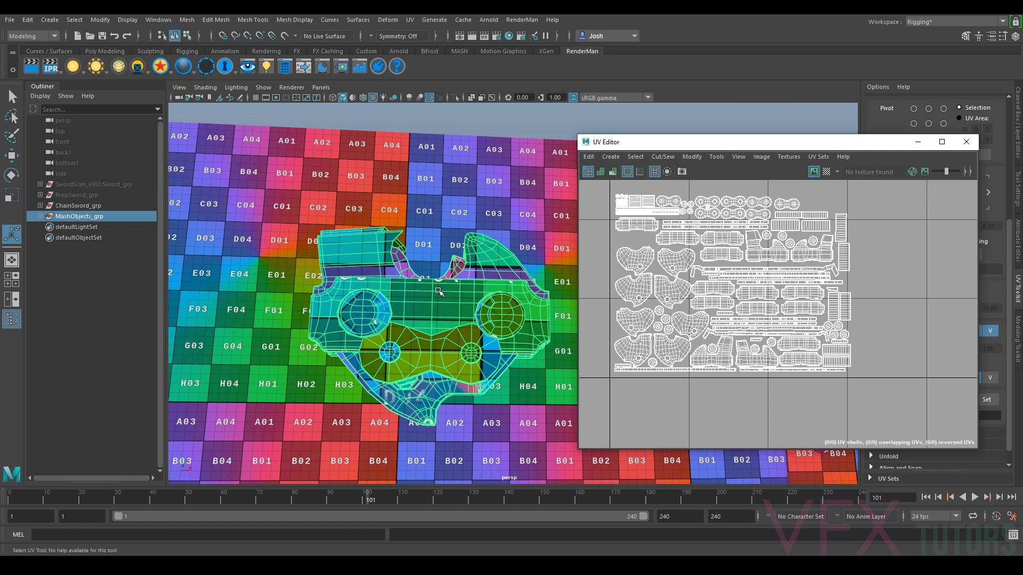
Compare the chain link's size and checker scale with the full blade and guard from several angles
scroll(436, 285, "down", 10)
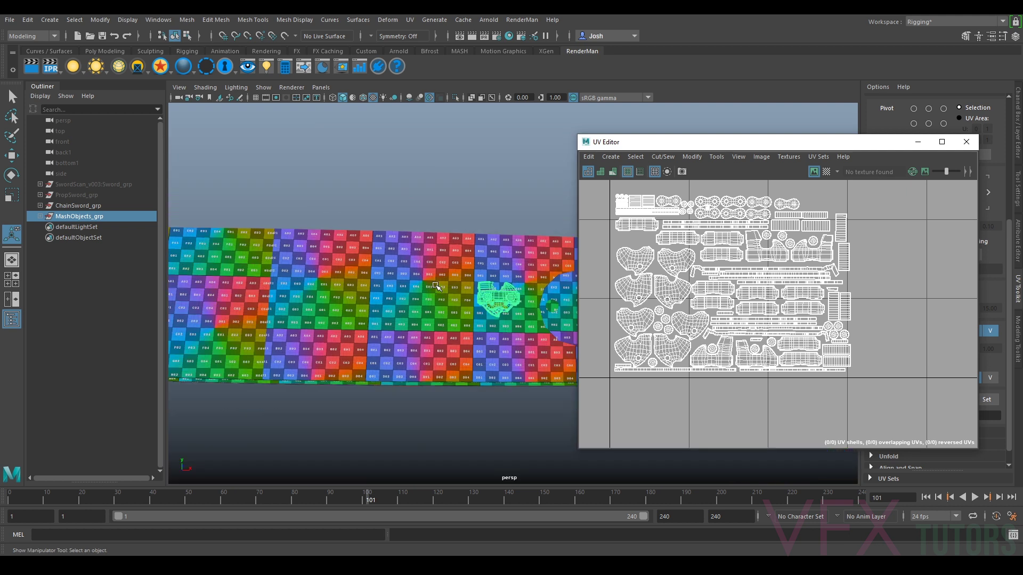
left_click_drag(502, 307, 487, 318, "alt")
middle_click_drag(434, 349, 421, 309, "alt")
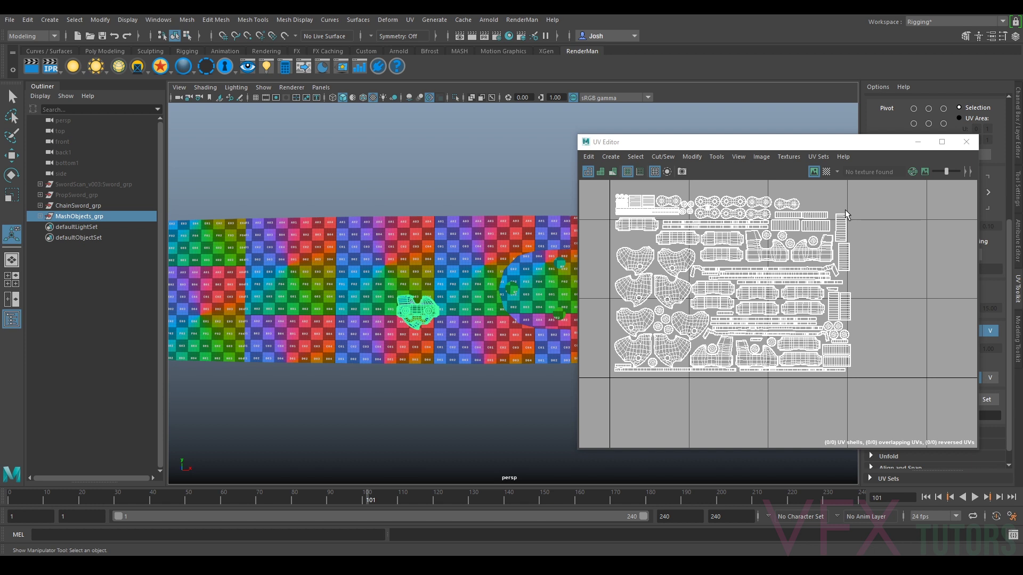
left_click_drag(416, 309, 373, 307, "alt")
mouse_move(352, 266)
left_mouse_down("alt")
mouse_move(340, 262)
mouse_move(351, 259)
left_mouse_up("alt")
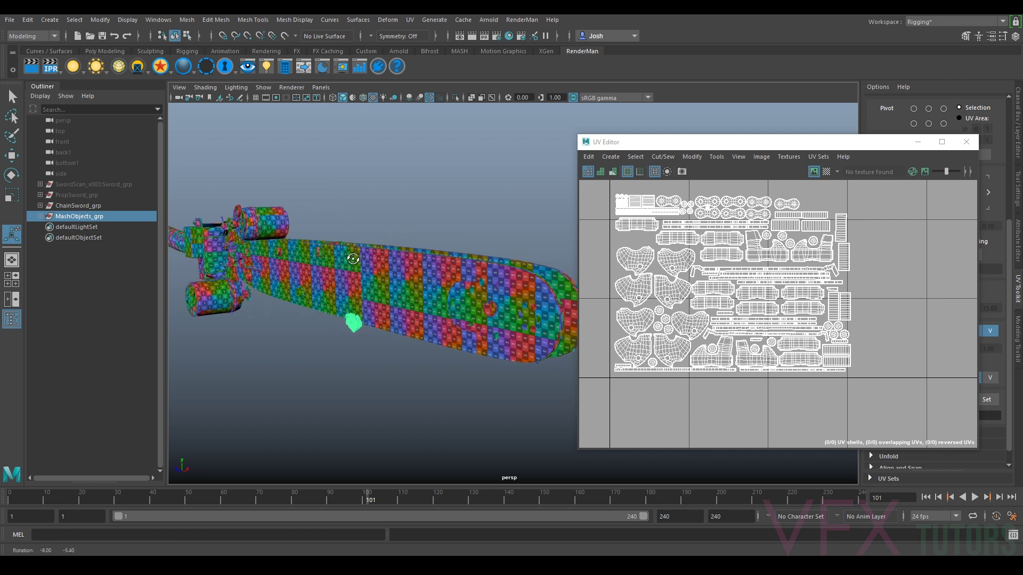
Select the main blade plate and view it at an angle together with the whole chainsword
left_click(399, 282)
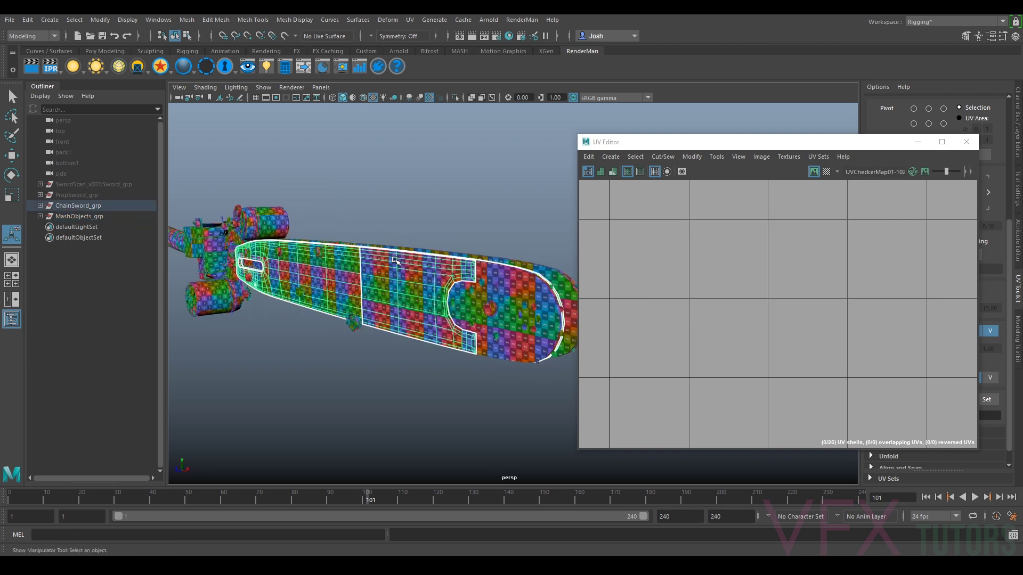
middle_click_drag(319, 293, 312, 313, "alt")
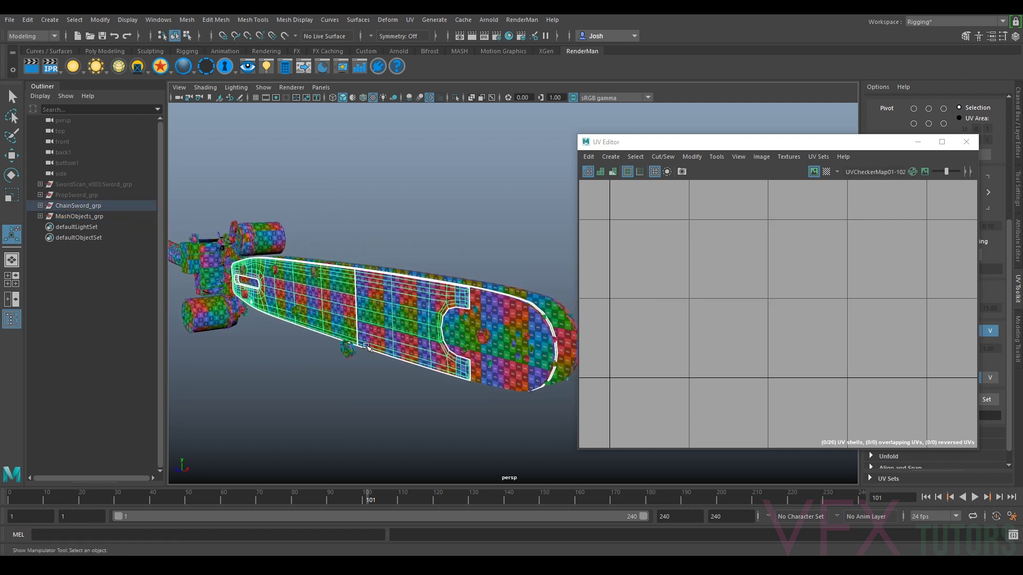
left_click_drag(356, 318, 349, 320, "alt")
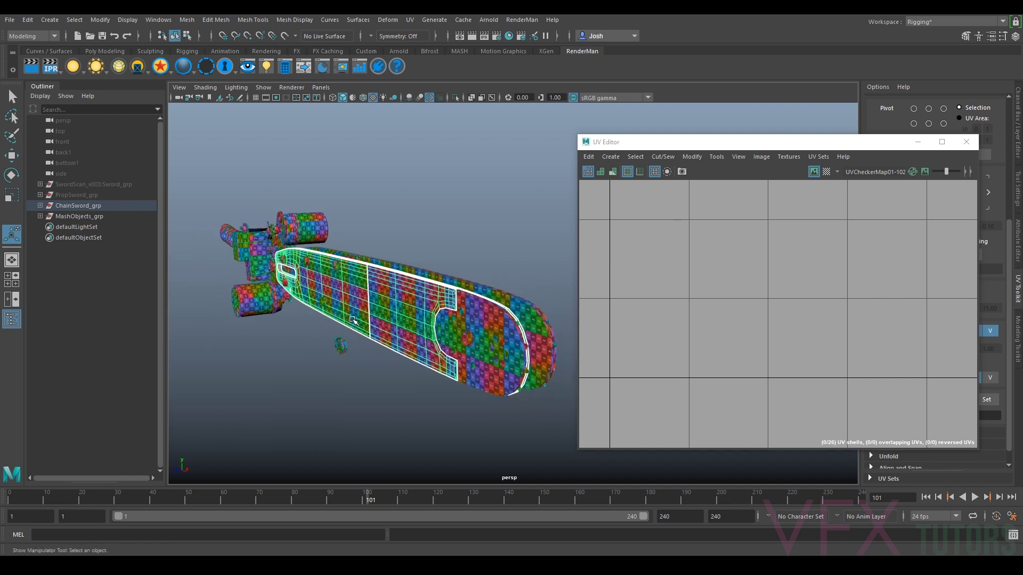
Select the rounded plate at the blade's tip and view it close up from the side
left_click(451, 323)
left_click(479, 323)
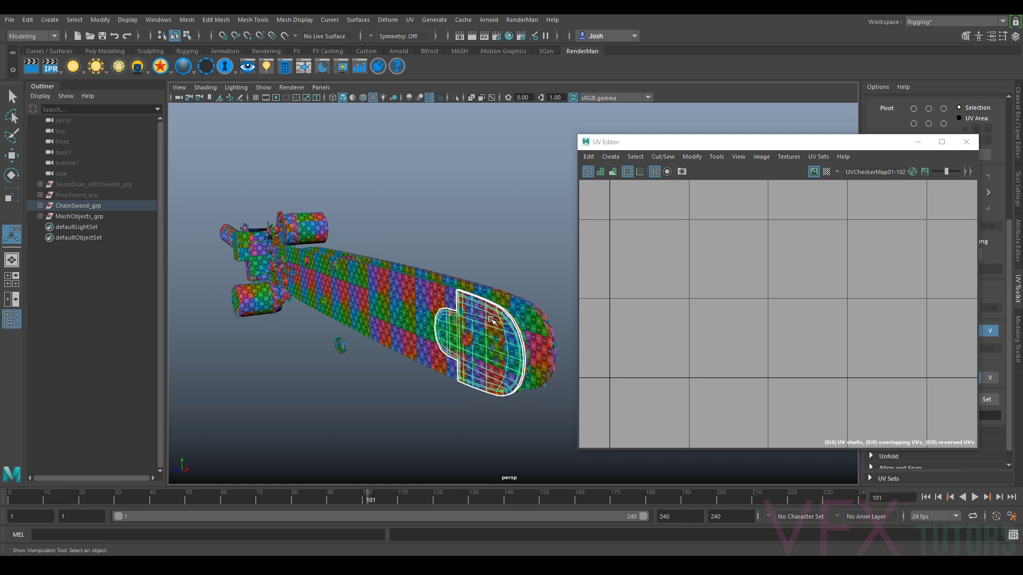
key("f")
middle_click_drag(564, 321, 442, 314, "alt")
scroll(459, 320, "up", 5)
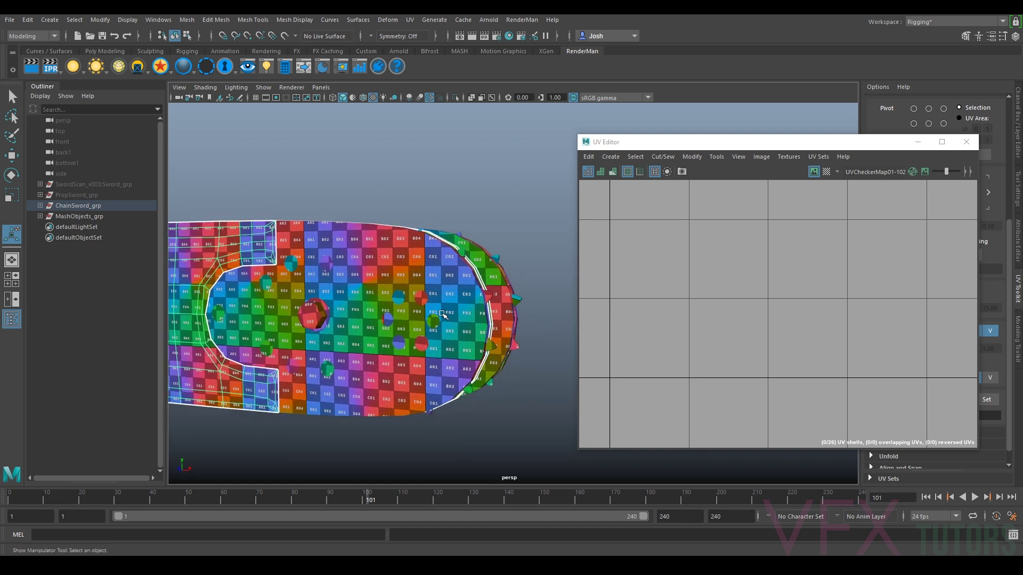
left_click(467, 290)
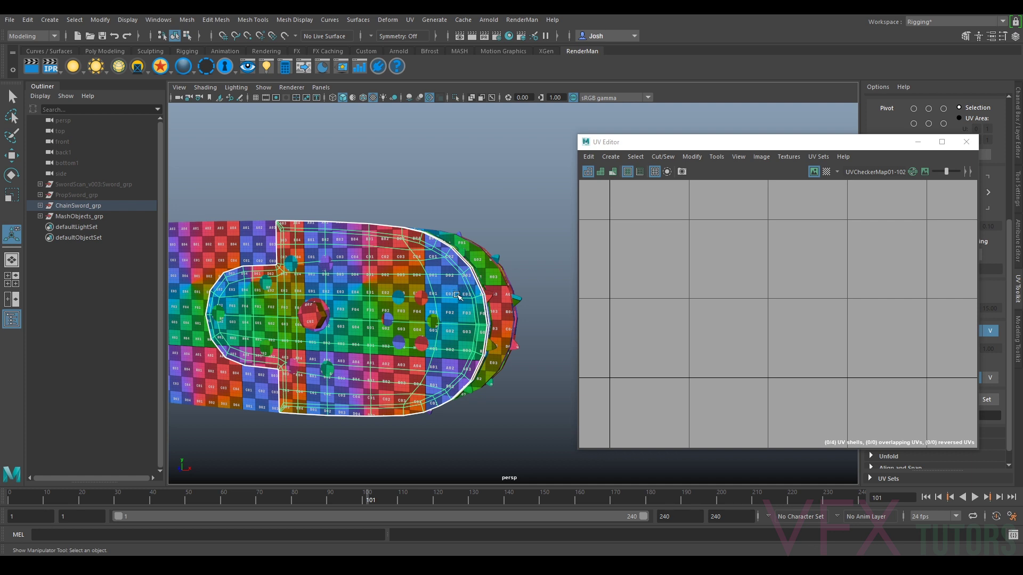
Compare the tip plate's checker with the smooth mesh preview on and off, ending with it off
key("1")
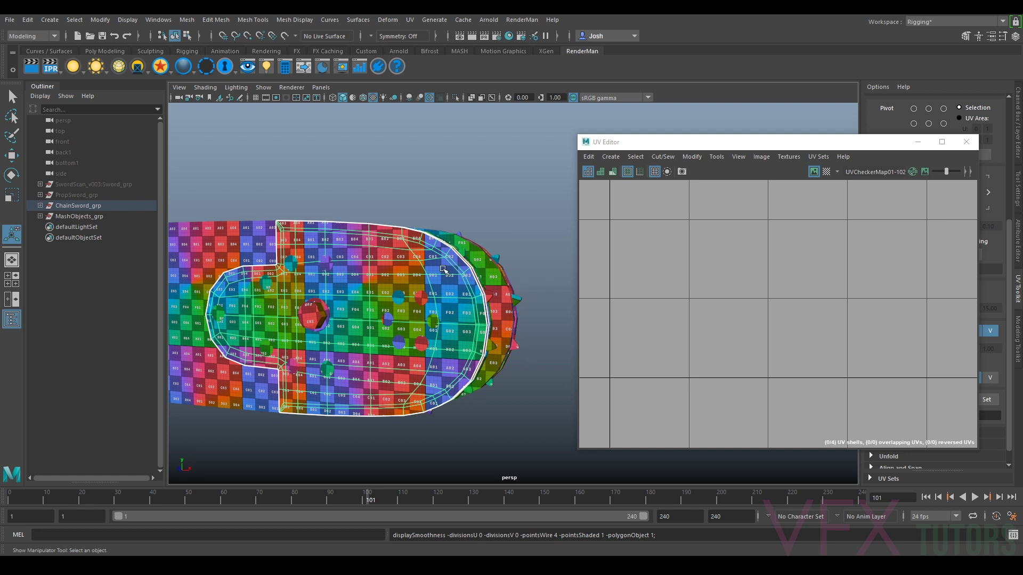
scroll(282, 282, "up", 2)
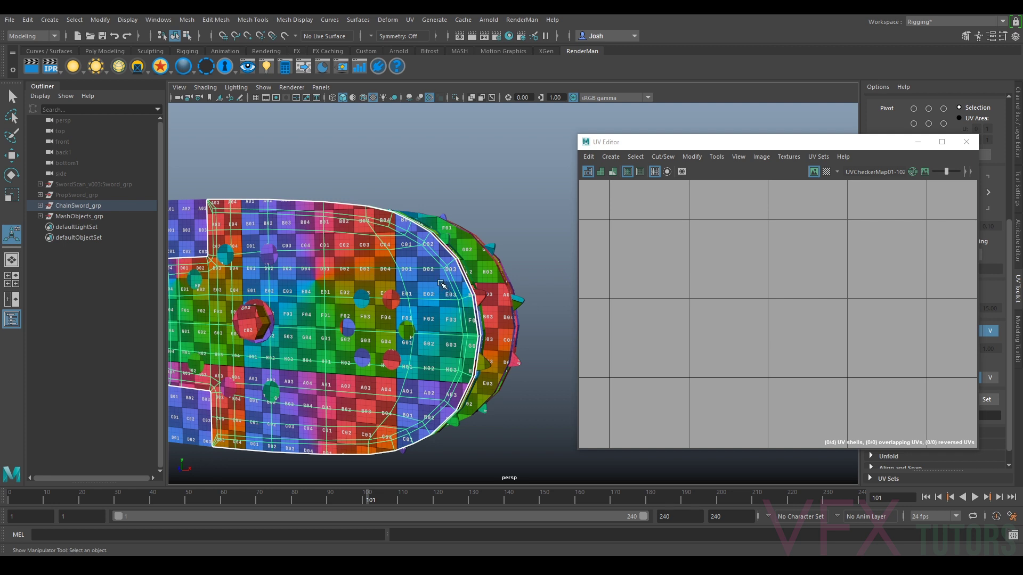
key("3")
key("1")
key("3")
key("1")
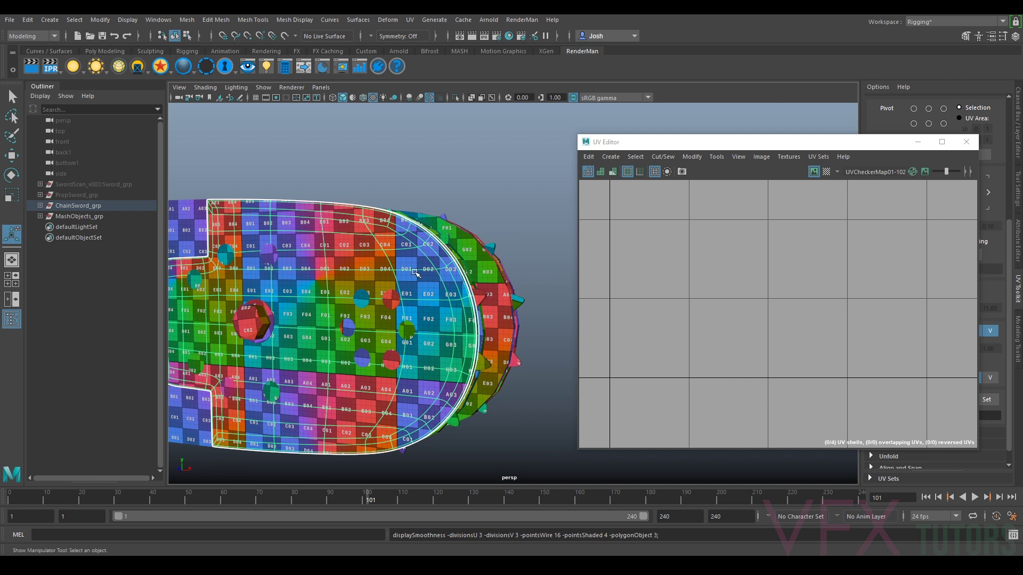
Apply Mesh Smooth to the blade's tip plate and inspect the checker along its curved edge
left_click(186, 22)
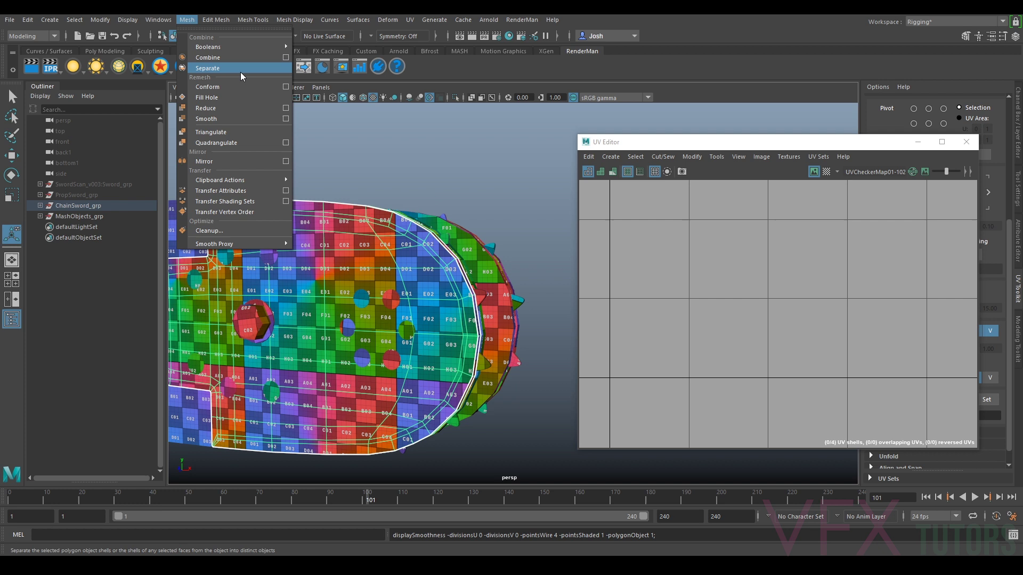
left_click(229, 114)
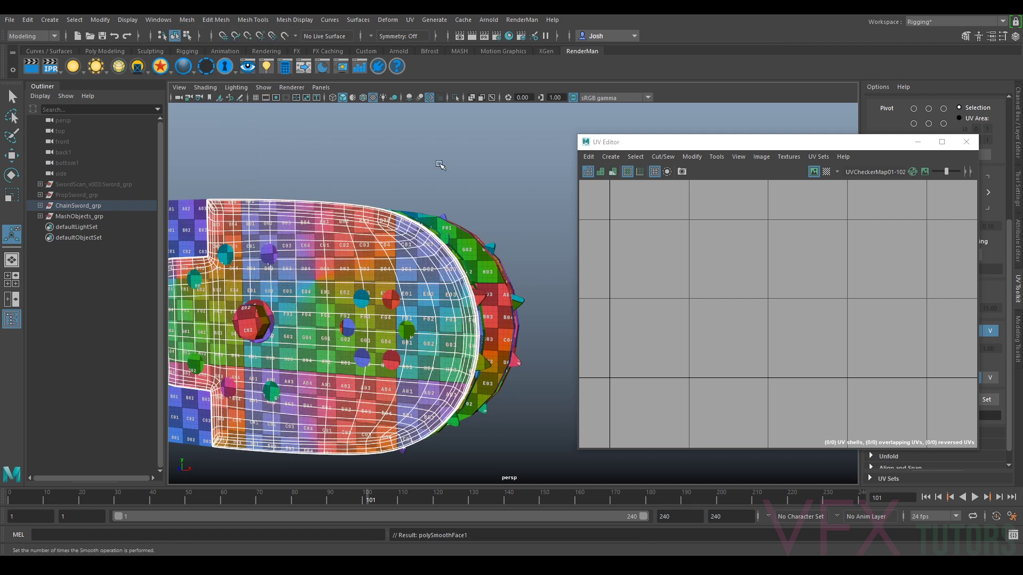
left_click(439, 172)
left_click(394, 283)
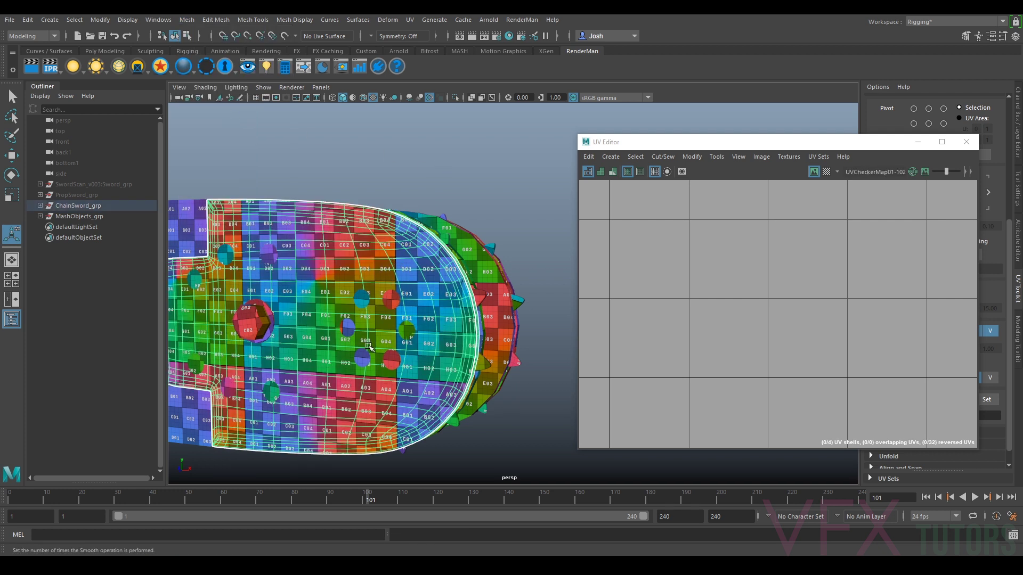
scroll(472, 322, "up", 5)
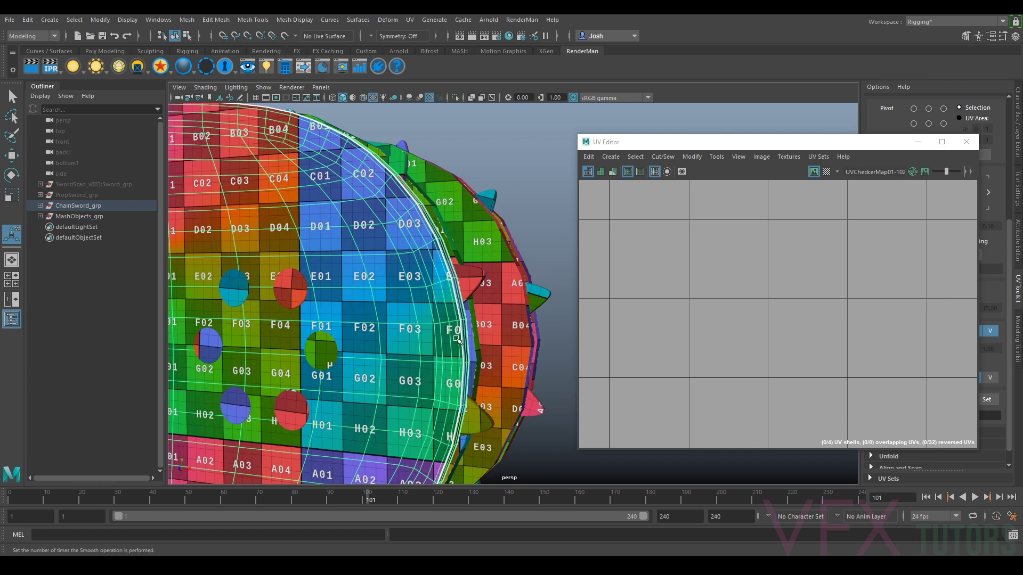
scroll(416, 289, "down", 4)
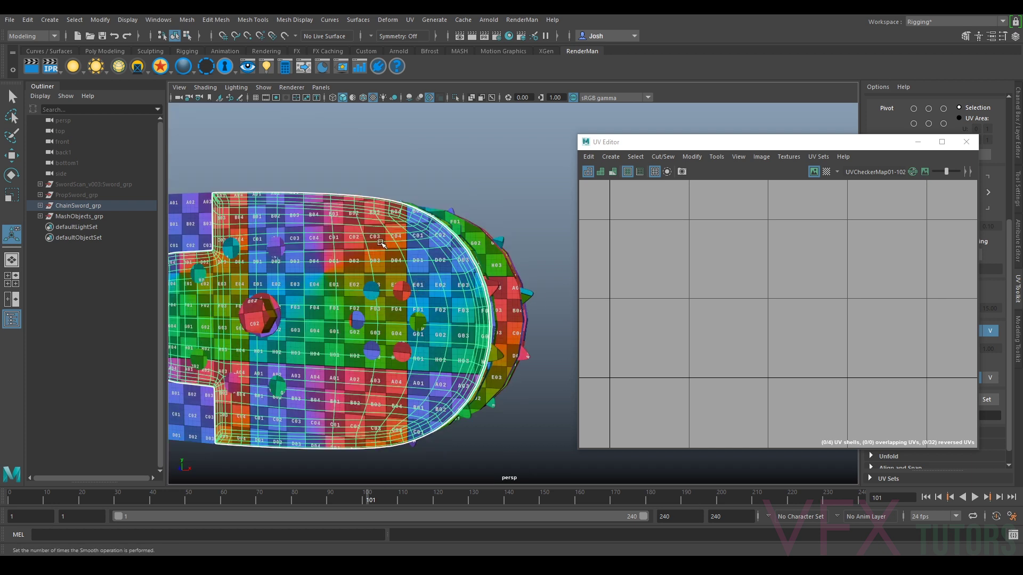
Undo the smoothing of the blade's tip plate and reselect the plate
key("ctrl+z")
left_click(425, 271)
key("ctrl+z")
left_click(427, 271)
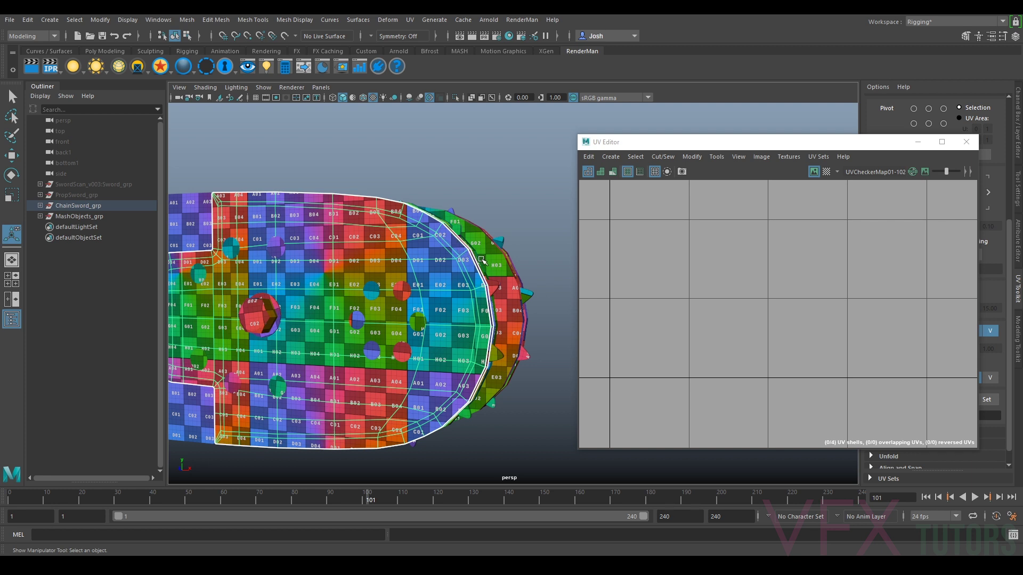
Inspect the checker pattern along the blade from its tip down to the guard and cylinders
scroll(407, 239, "down", 10)
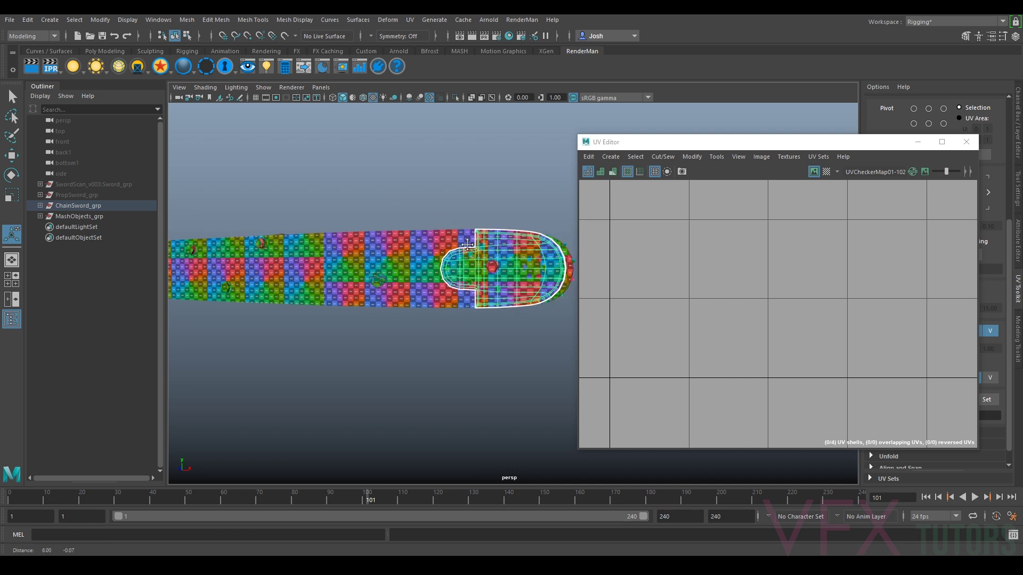
scroll(473, 241, "up", 10)
scroll(443, 226, "down", 10)
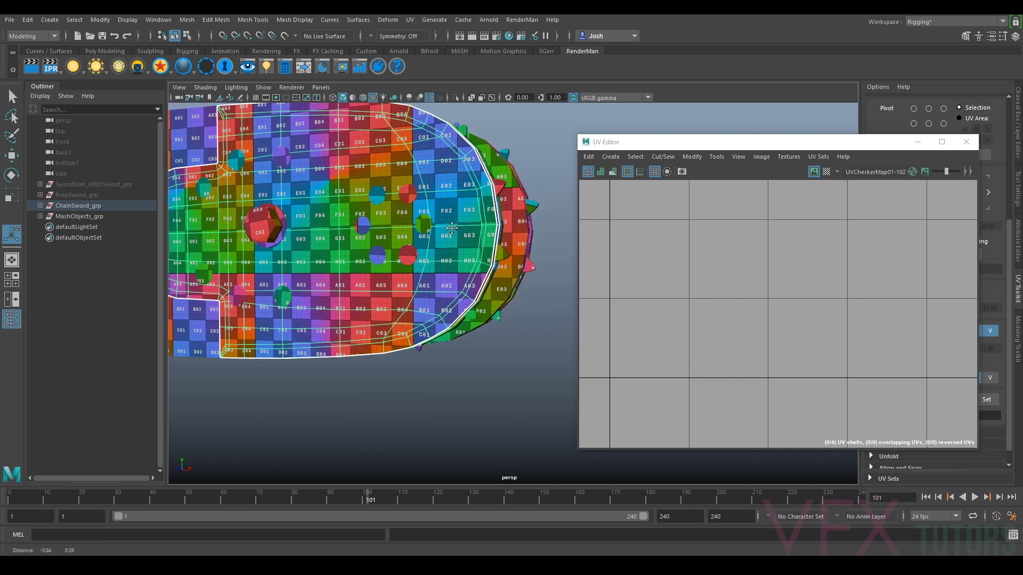
scroll(316, 284, "up", 10)
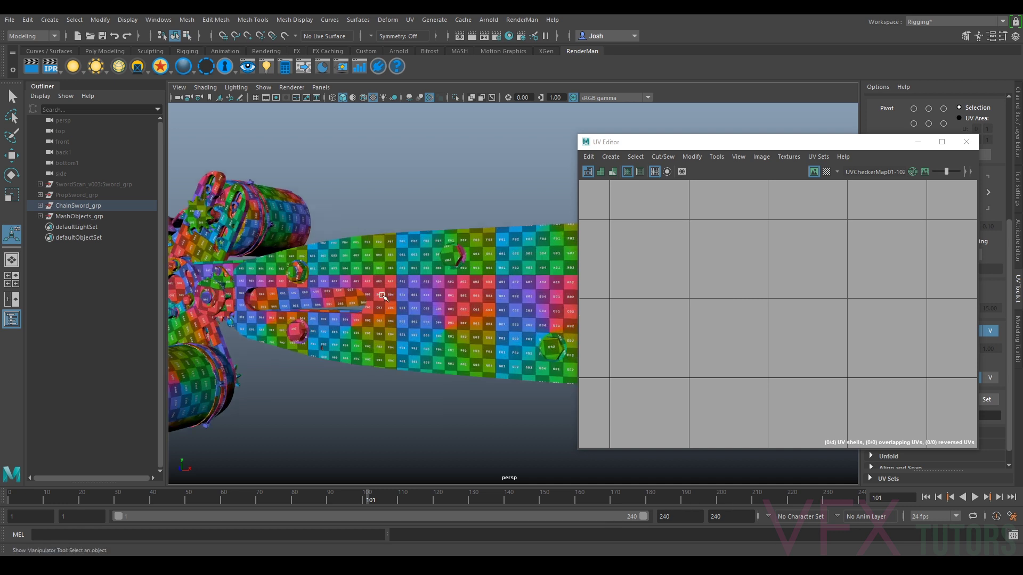
scroll(320, 279, "down", 6)
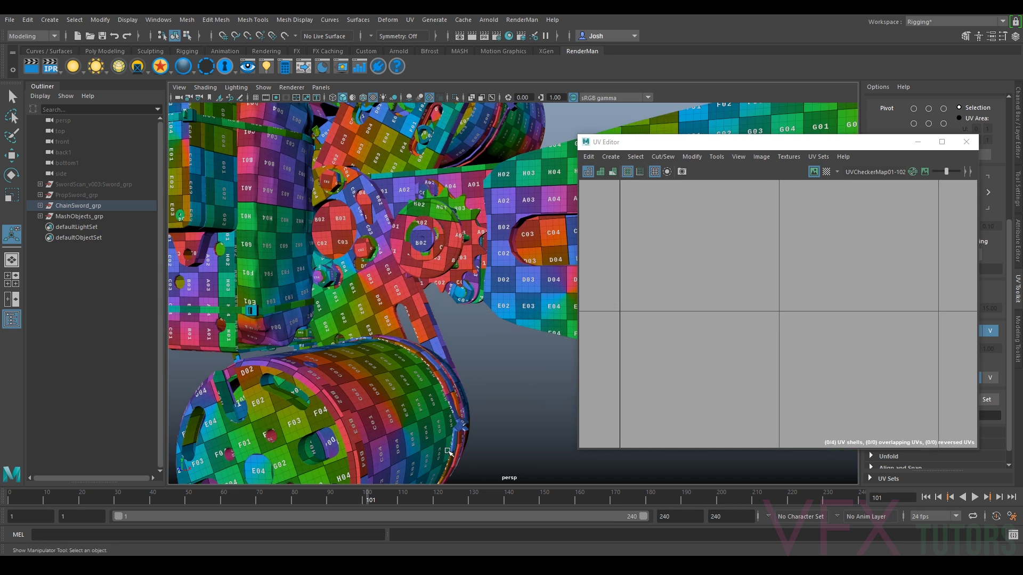
Select the main blade plate and examine its checker from the slotted base to the cutout near the tip
left_click_drag(380, 296, 485, 247, "alt")
middle_click_drag(485, 247, 342, 307, "alt")
left_click(457, 233)
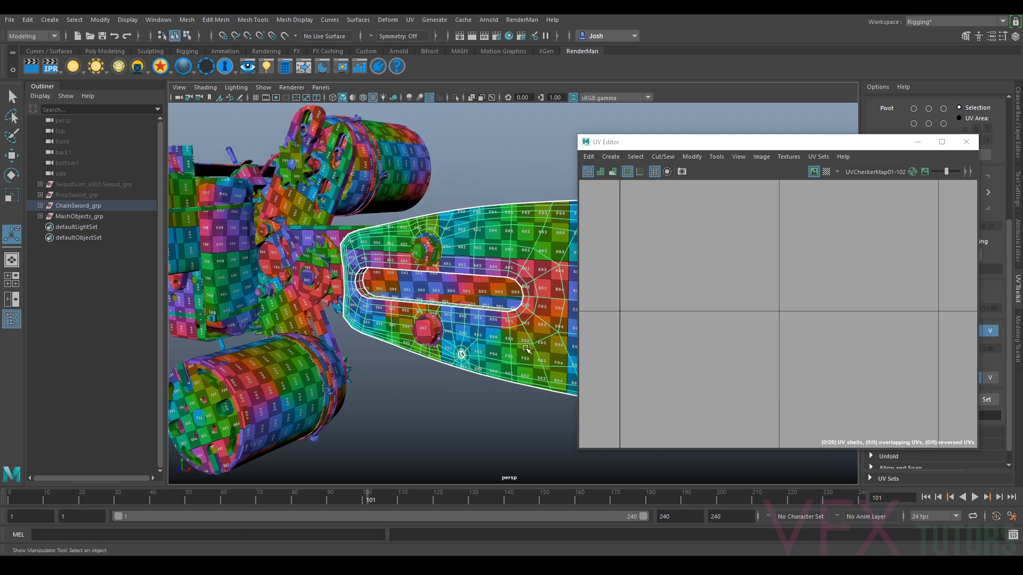
scroll(524, 348, "down", 7)
middle_click_drag(496, 292, 354, 295, "alt")
scroll(354, 296, "up", 5)
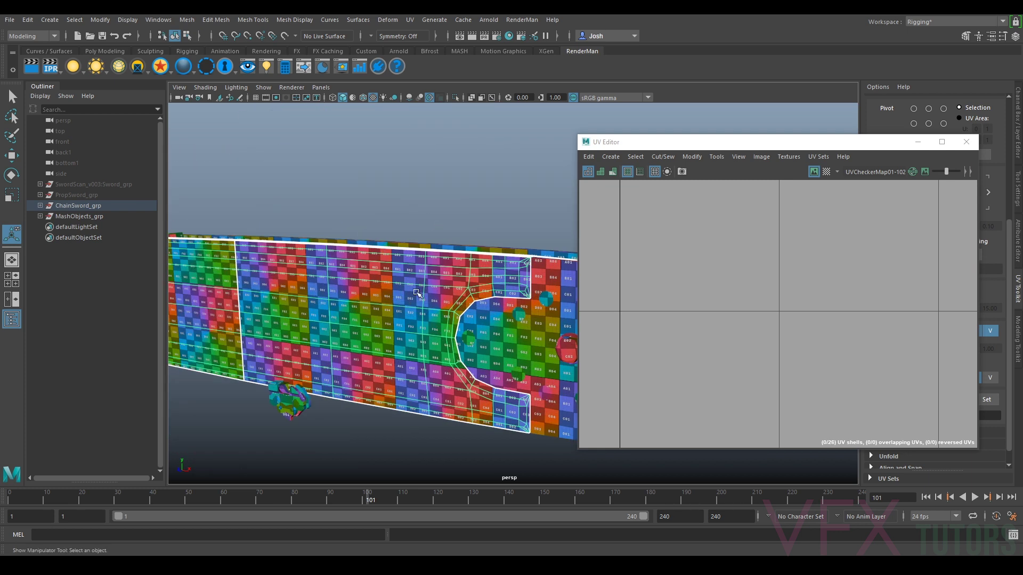
Check the checker continuity across the main blade plate's dividing seam, both close up and with the whole sword visible
left_click_drag(355, 314, 382, 299, "alt")
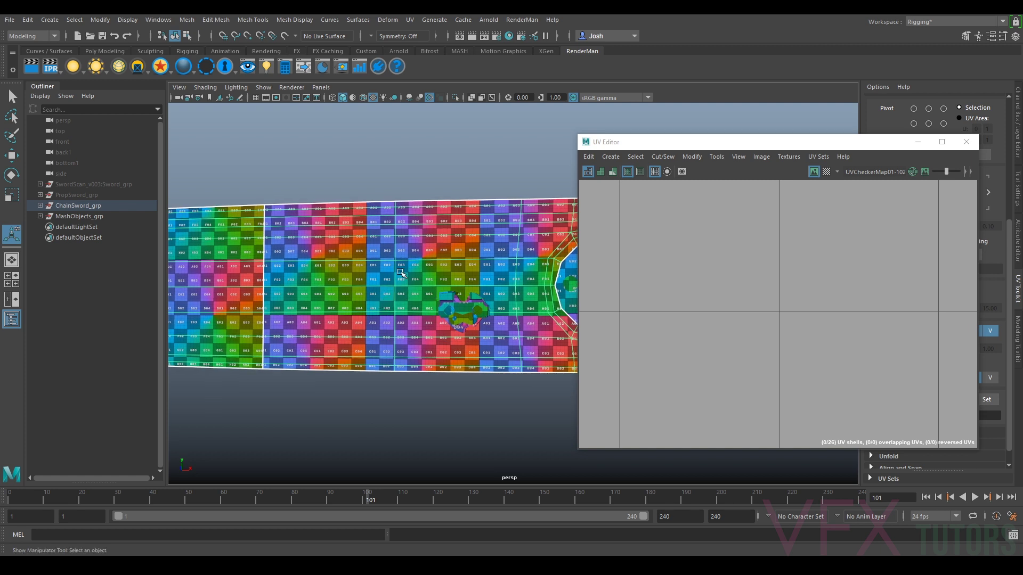
scroll(441, 250, "down", 3)
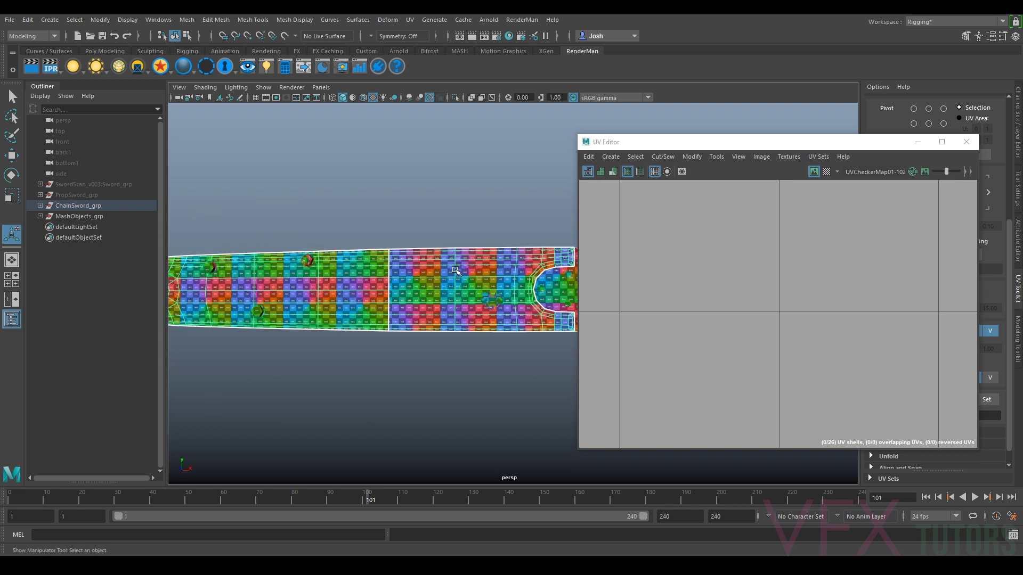
left_click_drag(419, 272, 392, 276, "alt")
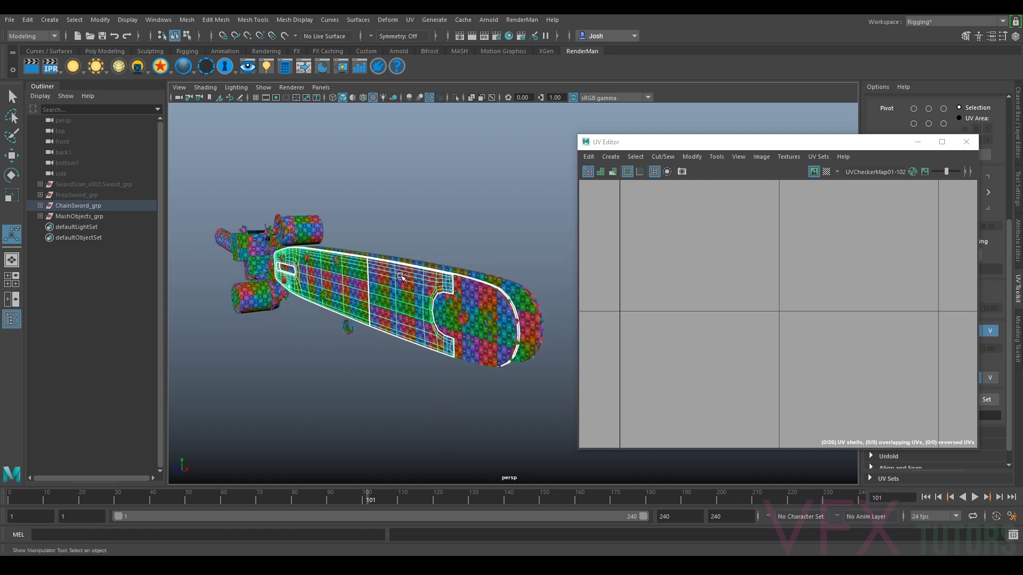
middle_click_drag(369, 233, 392, 219, "alt")
mouse_move(357, 269)
left_mouse_down("alt")
mouse_move(384, 259)
mouse_move(367, 258)
left_mouse_up("alt")
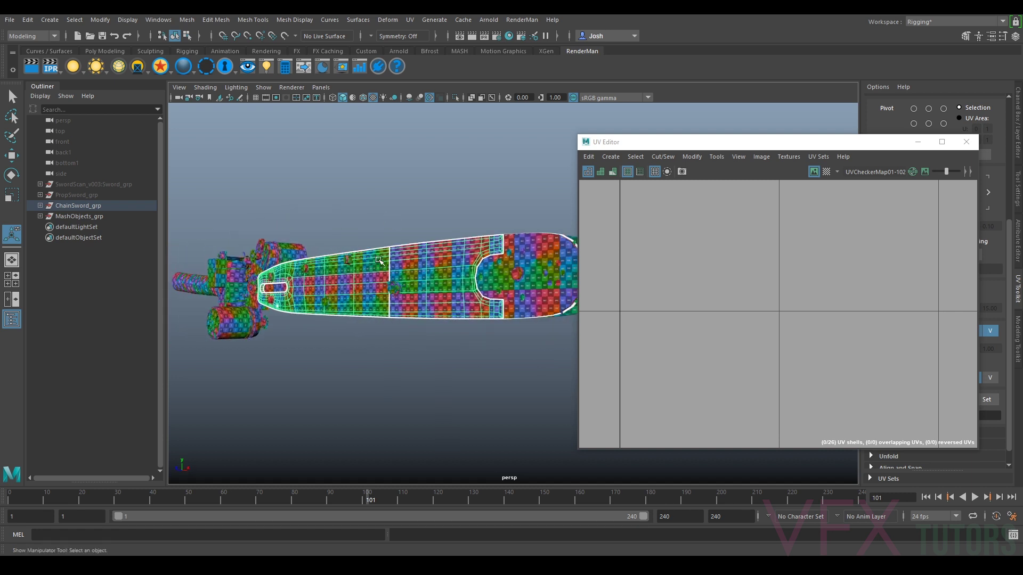